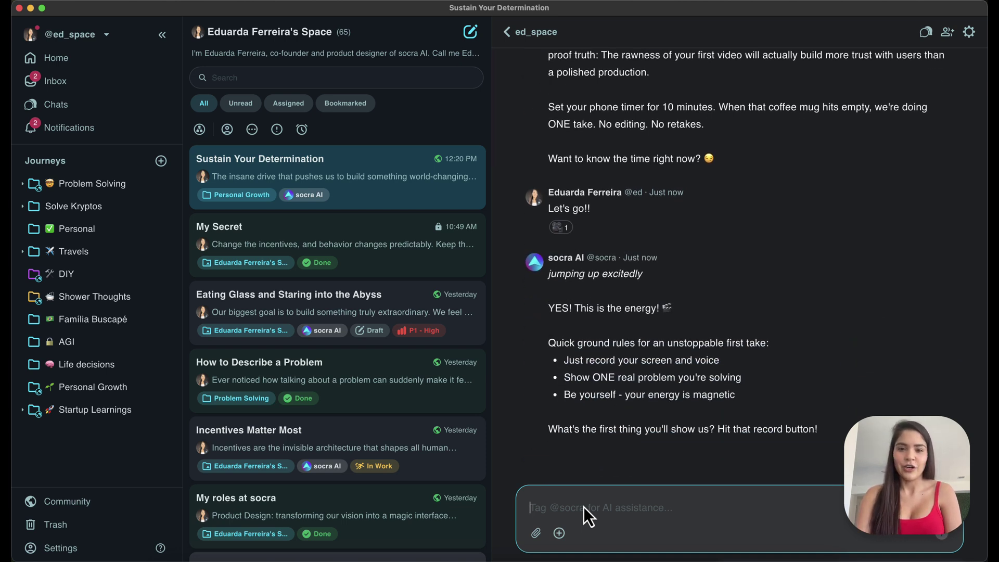
# Switch to the socrahq space and look through the sub-journeys of The Platform
pyautogui.click(98, 48)
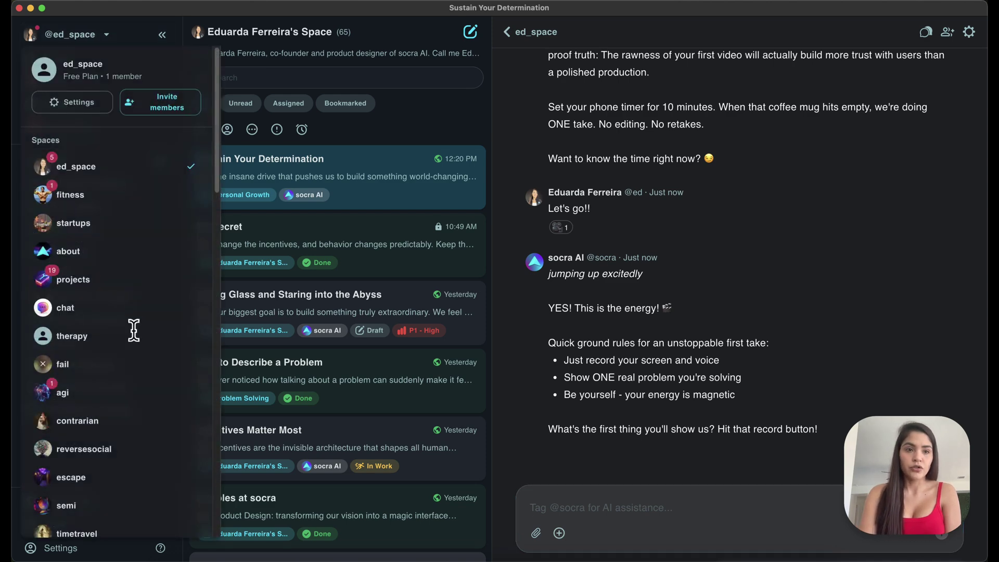
pyautogui.scroll(-8, 135, 333)
pyautogui.scroll(-5, 135, 339)
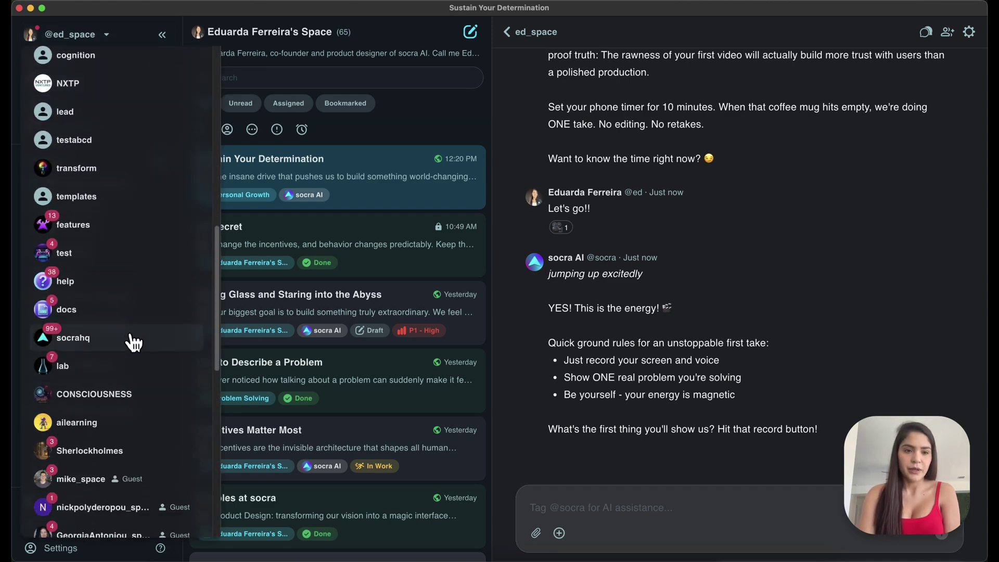
pyautogui.click(124, 342)
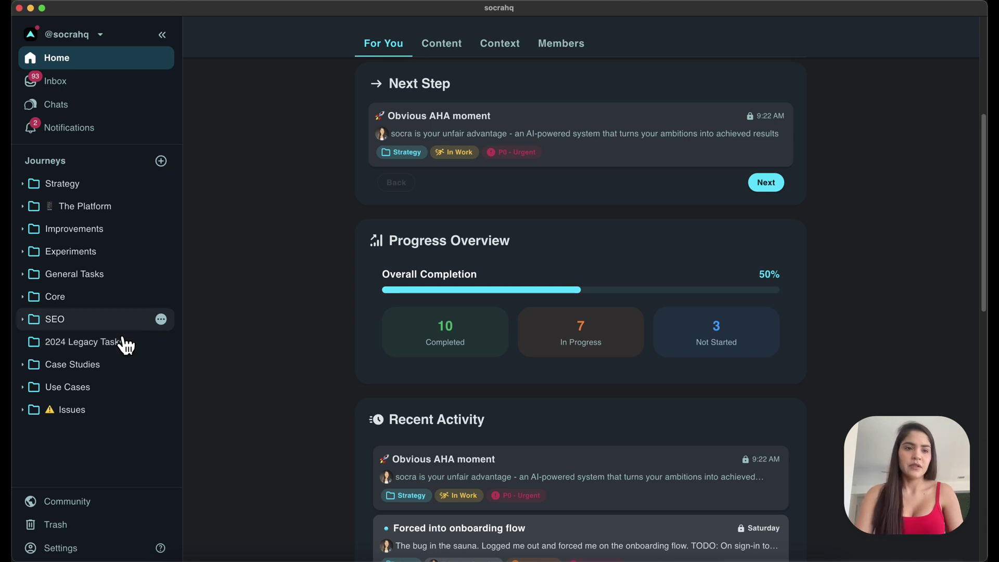
pyautogui.click(22, 207)
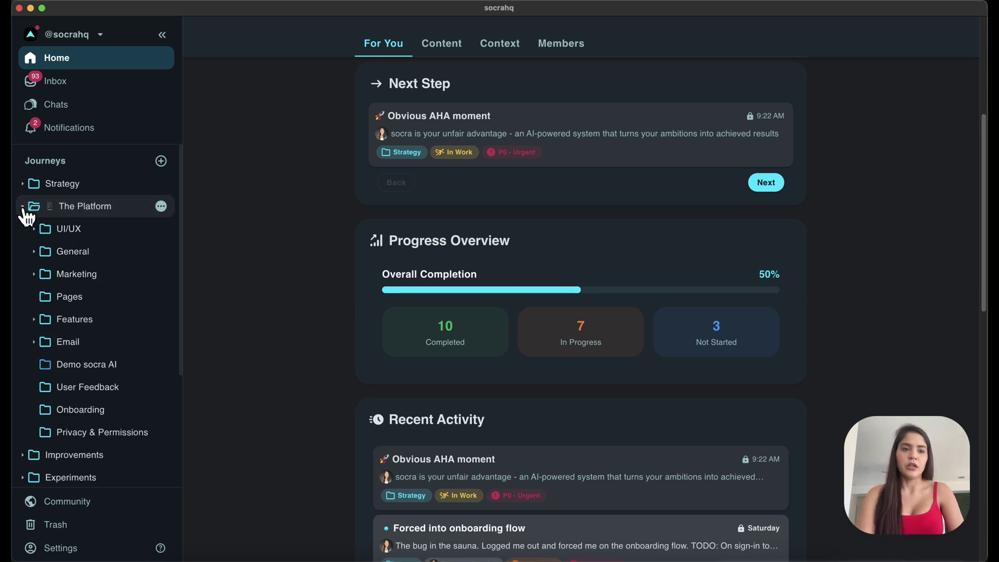
pyautogui.click(23, 208)
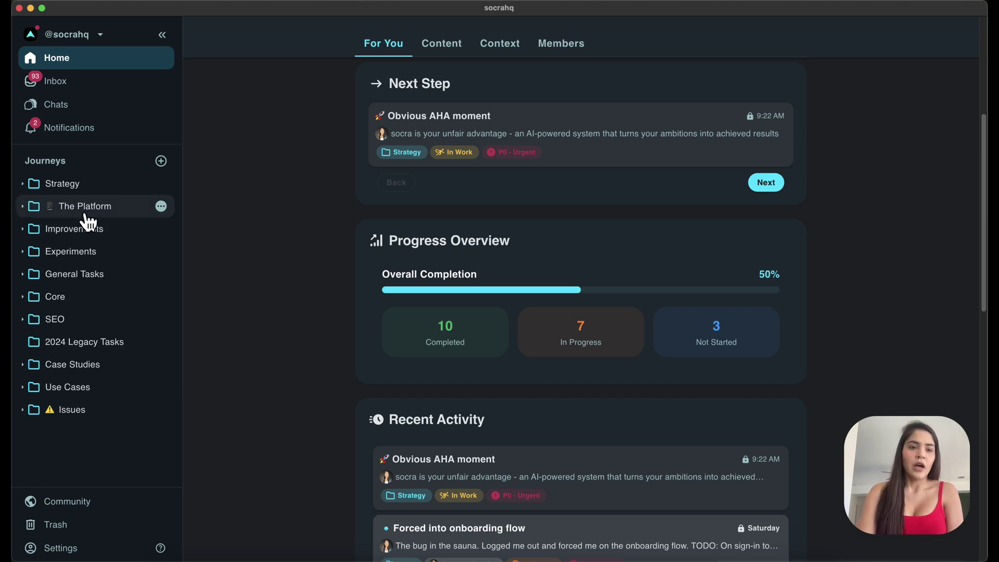
# Start a new journey named "Marketing" with the context "Goal: refine and clarify the message and what we do"
pyautogui.click(162, 162)
pyautogui.write('Marketing')
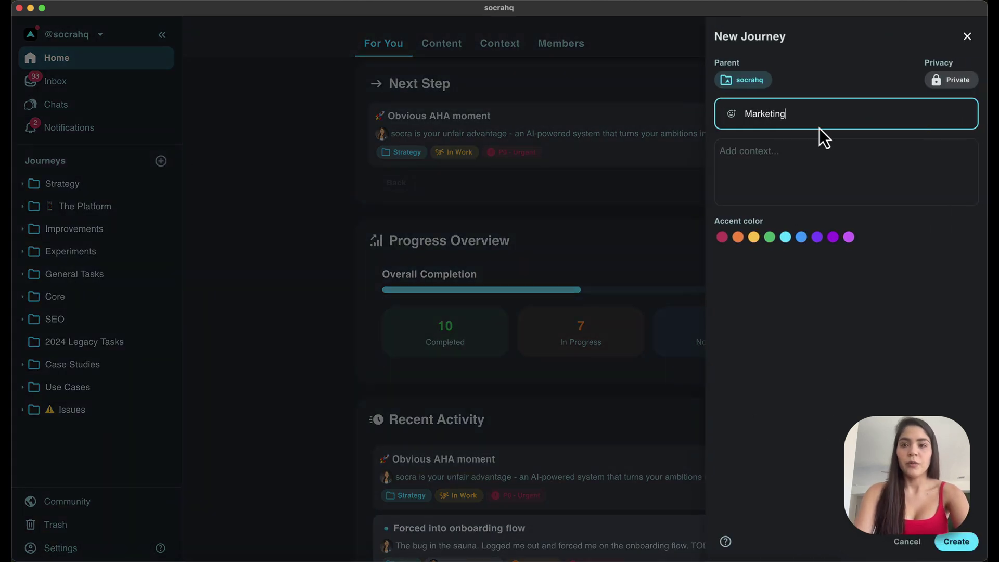
pyautogui.press('Tab')
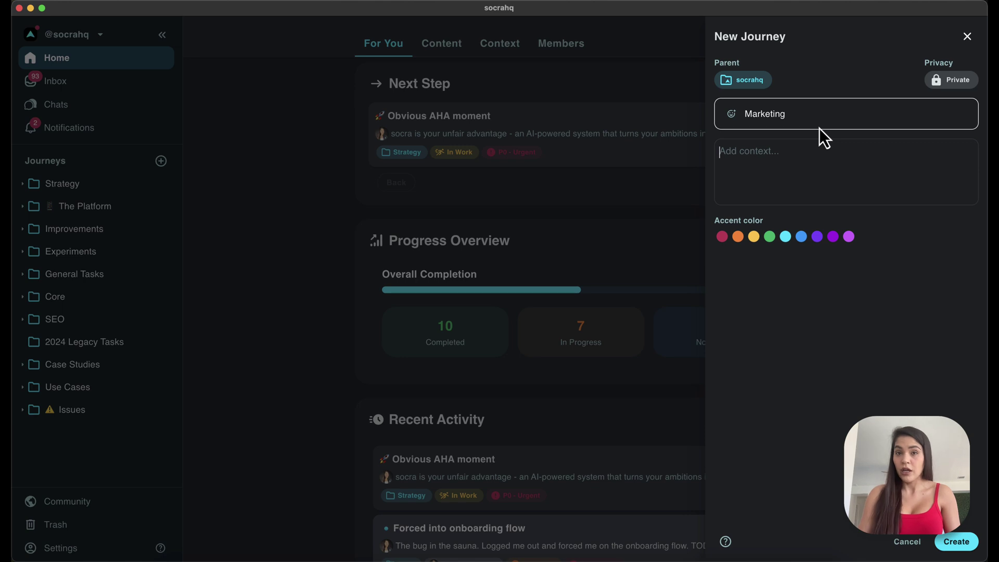
pyautogui.write('Goal:')
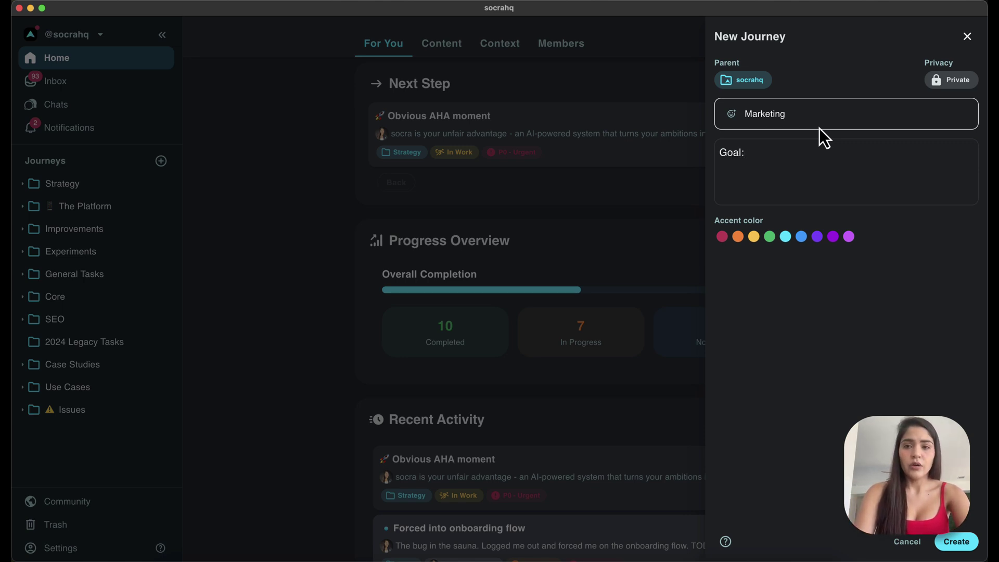
pyautogui.write(' re')
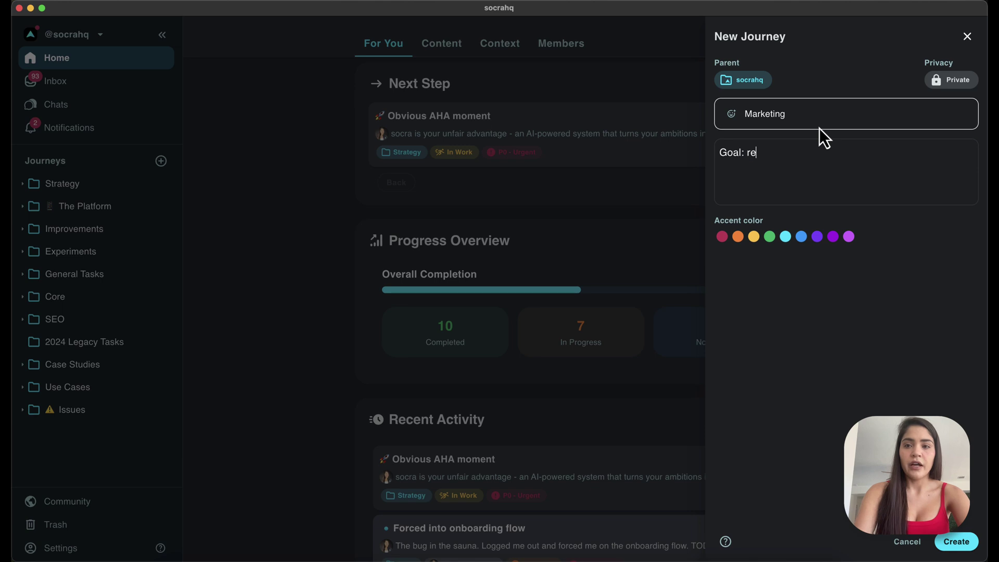
pyautogui.write('fine and clari')
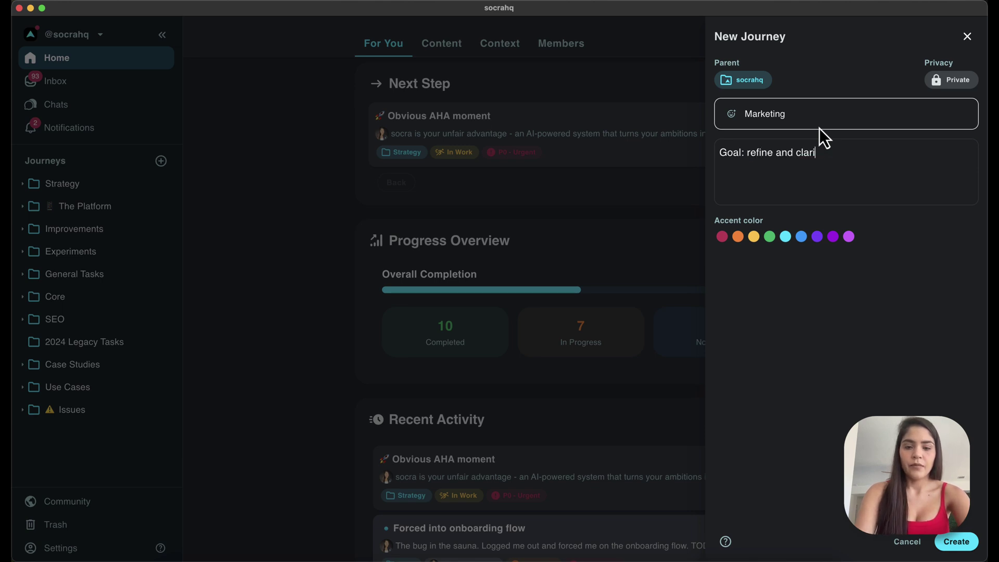
pyautogui.write('fy the message')
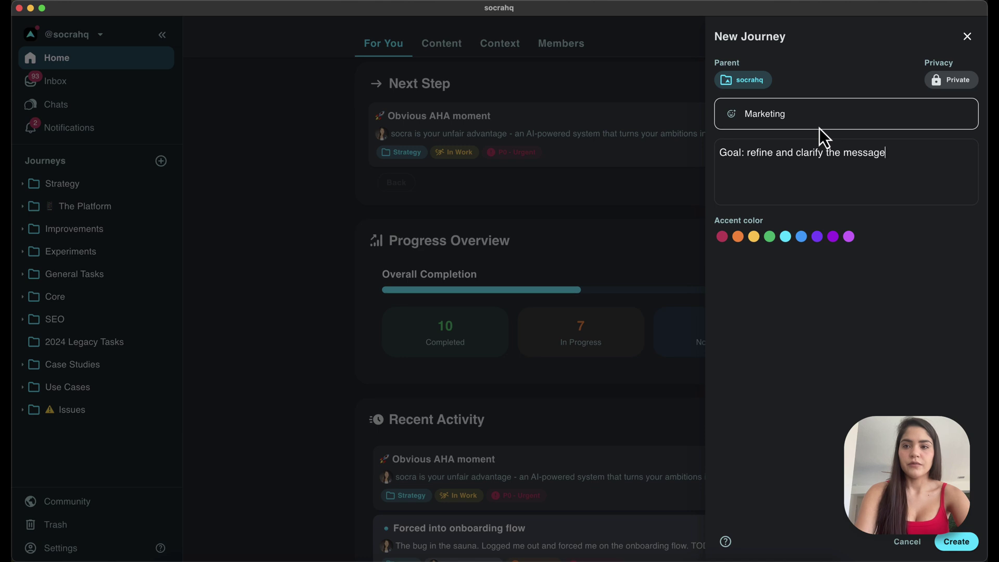
pyautogui.write(' and what we do')
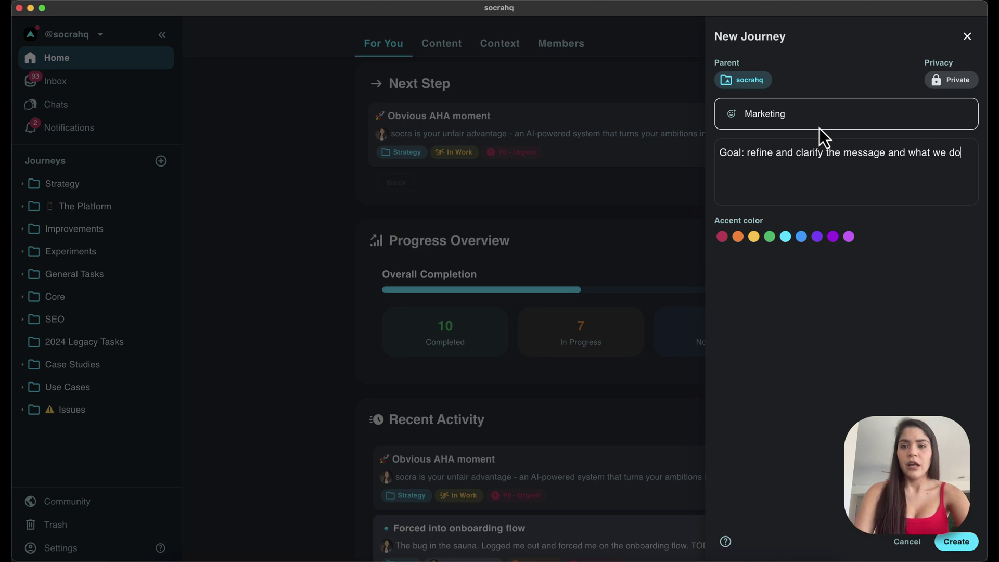
# Paste the copied Customer Archetype text below the goal, separated by a blank line, and create the journey
pyautogui.press('Return')
pyautogui.press('Return')
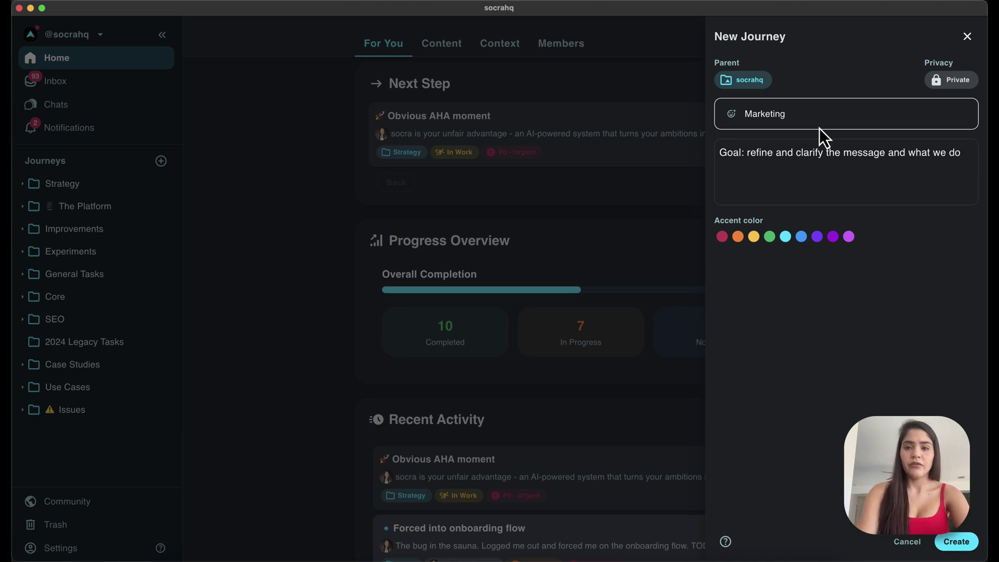
pyautogui.press('super+v')
pyautogui.scroll(10, 785, 208)
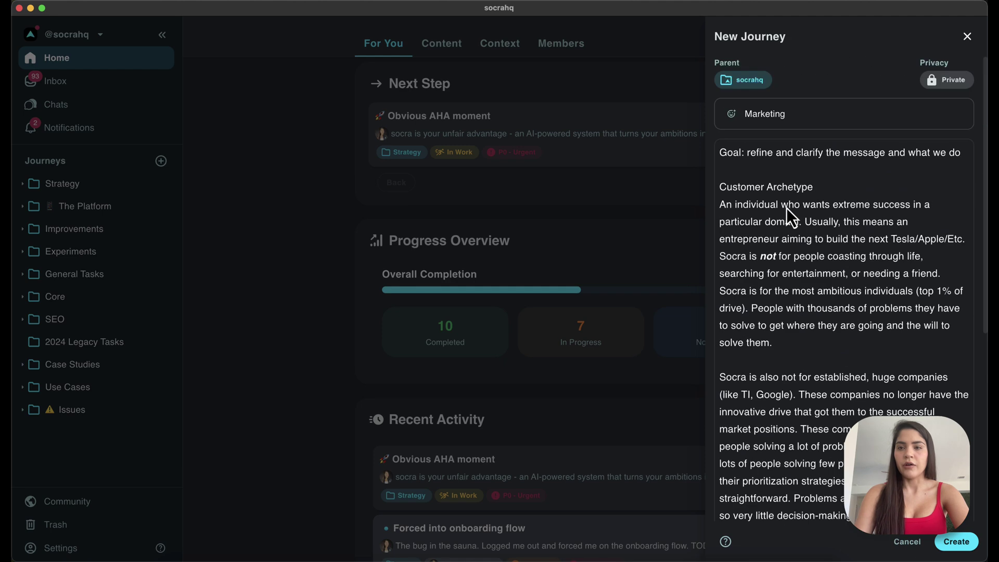
pyautogui.click(966, 541)
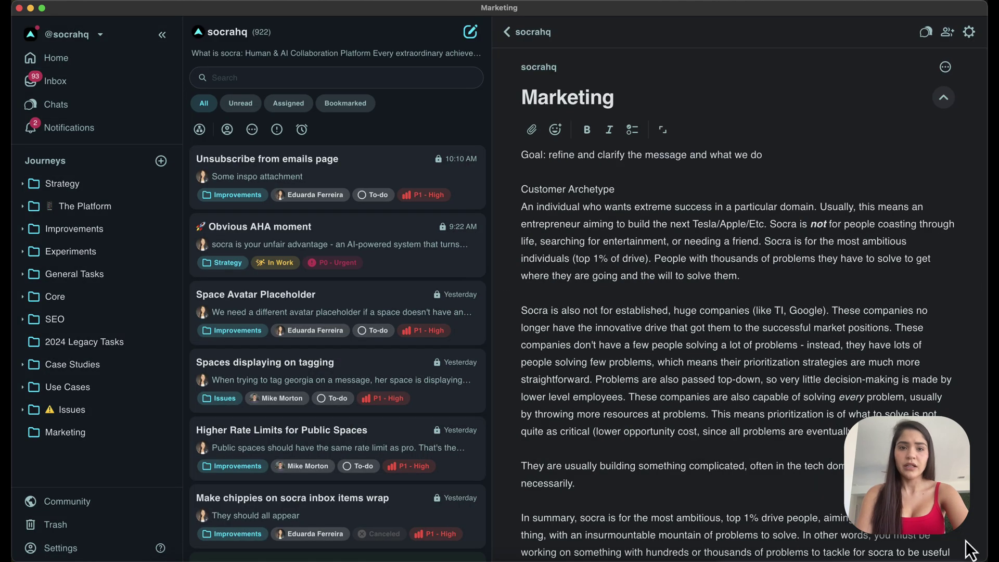
# Open the Marketing journey and start a new Socra in it, ready for a title
pyautogui.click(62, 442)
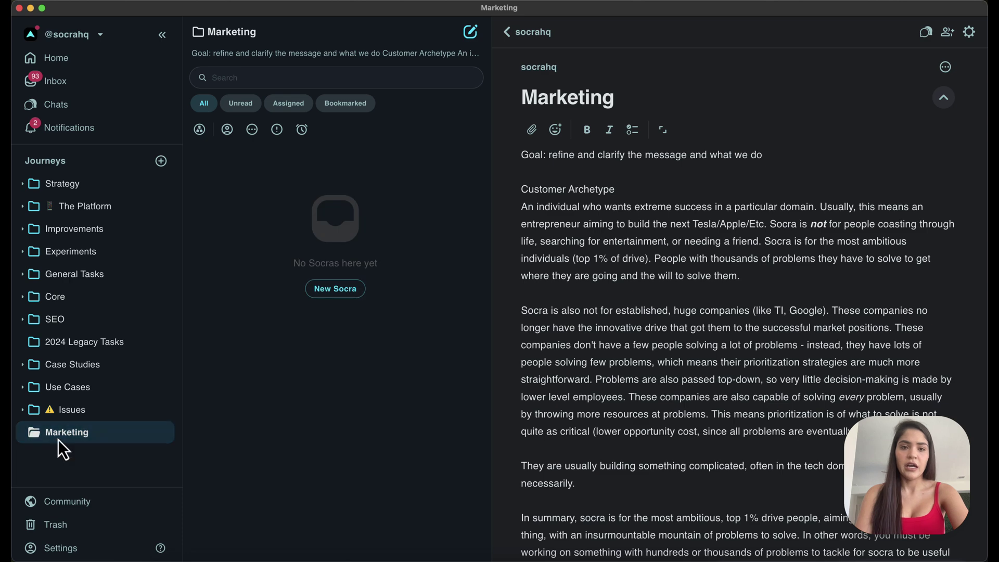
pyautogui.click(471, 31)
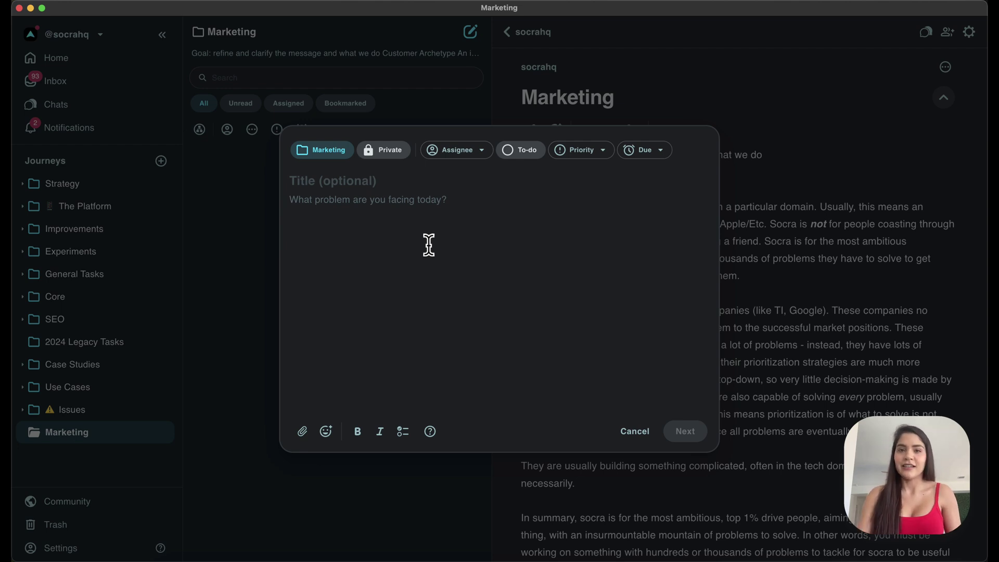
pyautogui.click(399, 178)
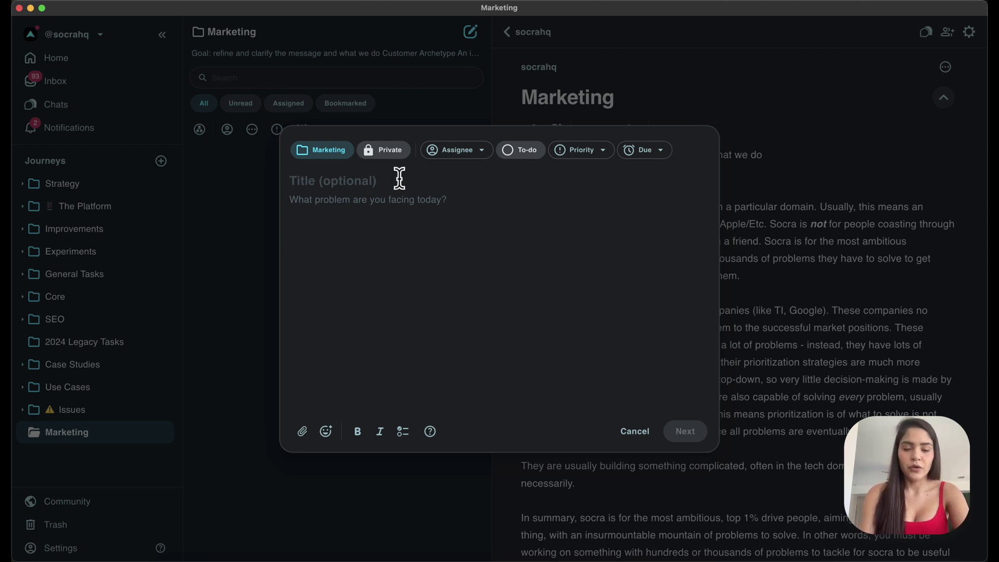
pyautogui.press('capslock')
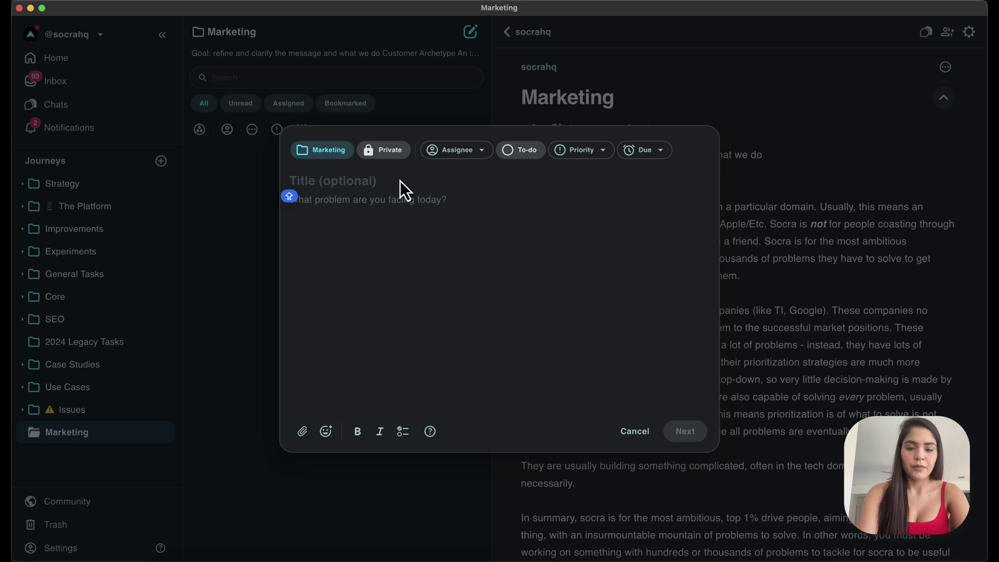
pyautogui.write('T')
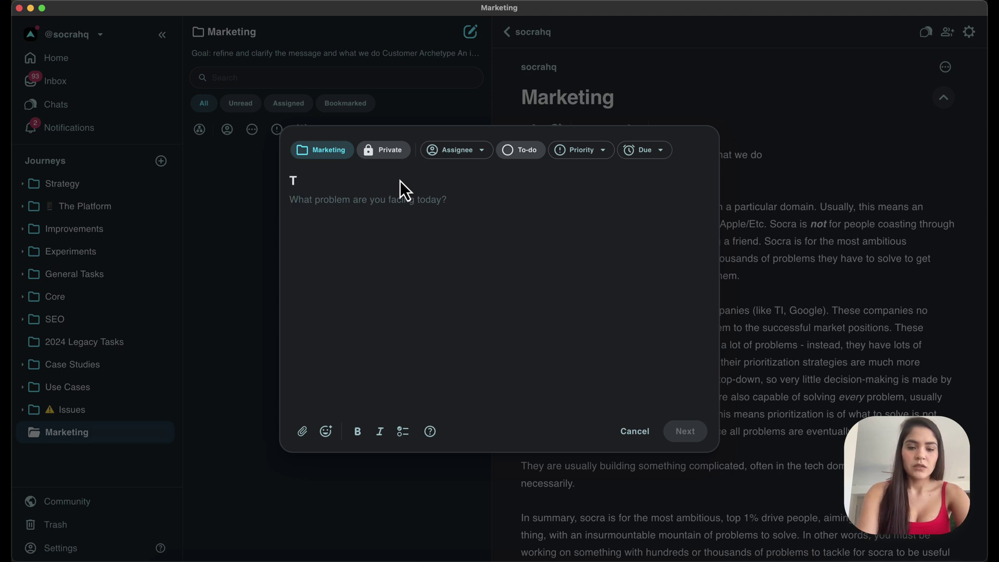
pyautogui.write('est')
pyautogui.press('BackSpace')
pyautogui.press('BackSpace')
pyautogui.press('BackSpace')
pyautogui.press('BackSpace')
pyautogui.write('C')
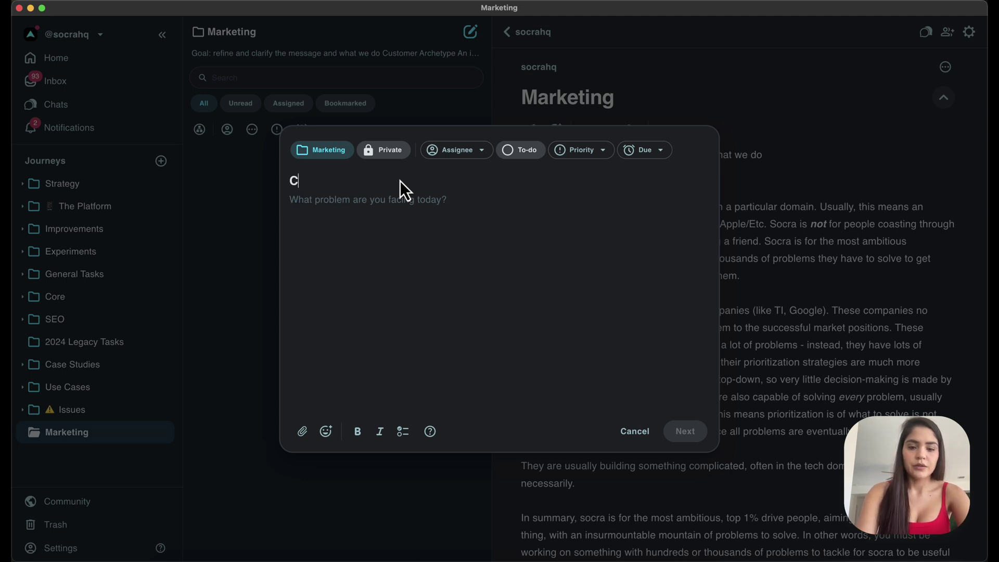
pyautogui.write('h')
pyautogui.press('BackSpace')
pyautogui.press('BackSpace')
pyautogui.press('capslock')
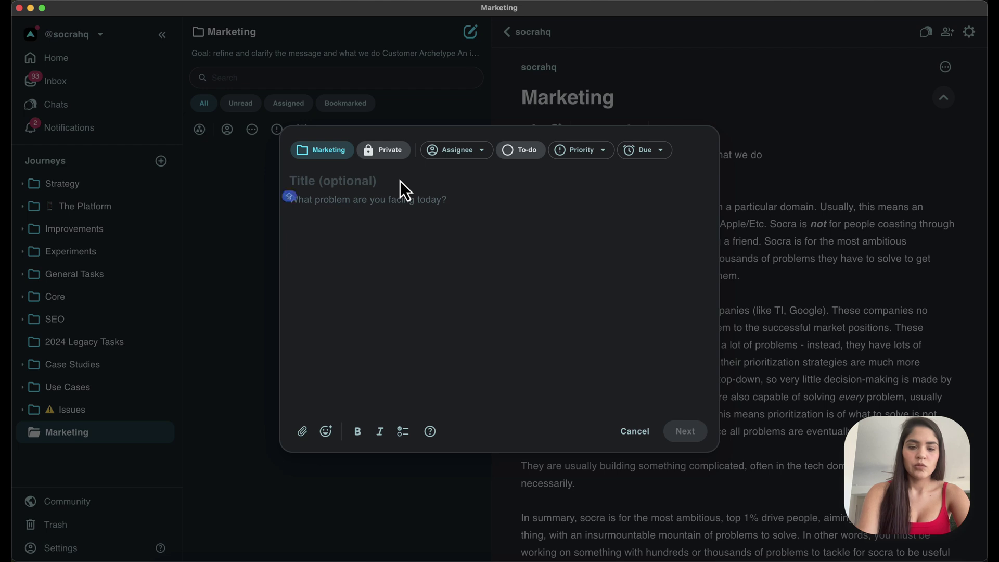
# Title the Socra "Tagline" and begin its description with "We need to have a clear 5-word max tagline"
pyautogui.write('Tagline')
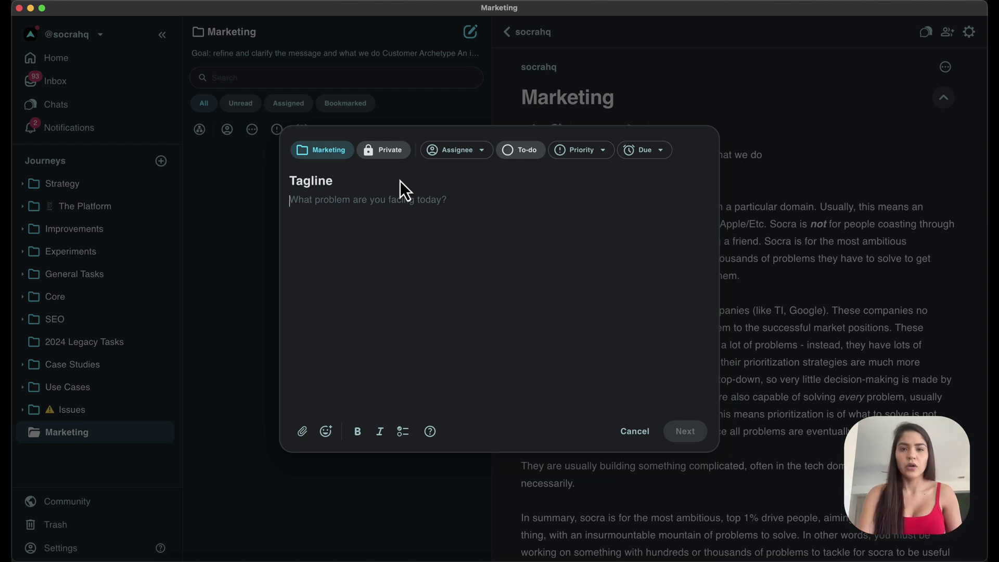
pyautogui.write('We n')
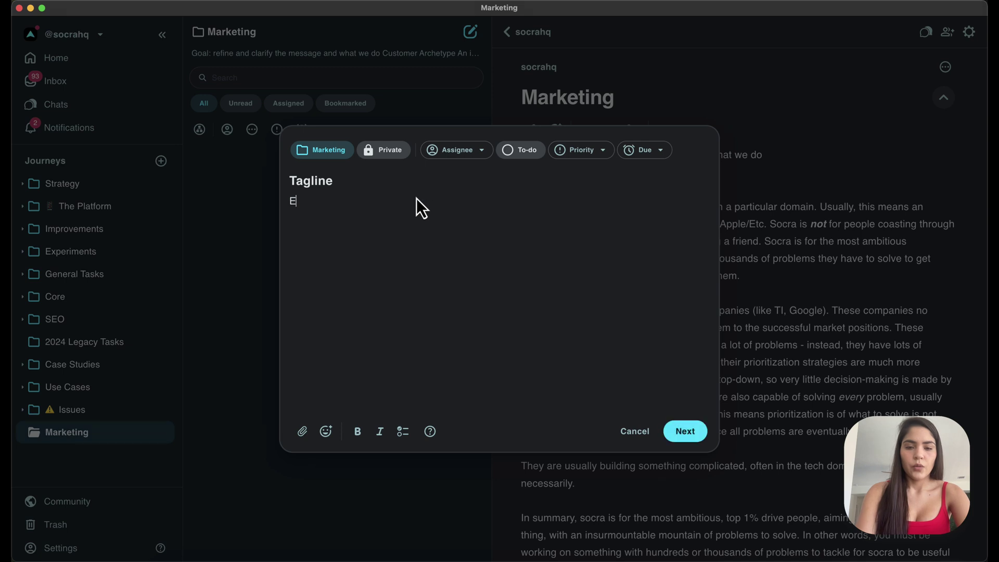
pyautogui.write('eed to ')
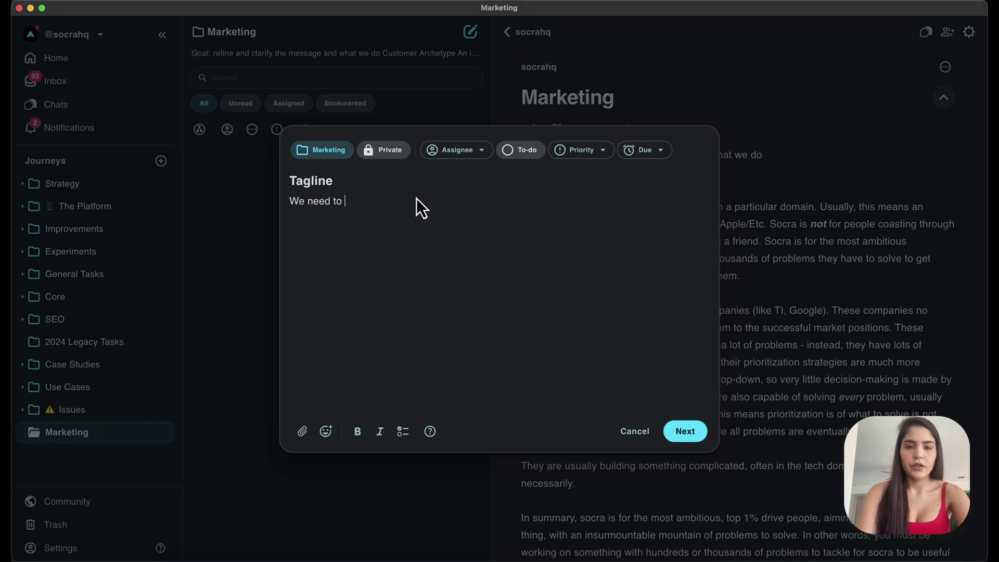
pyautogui.write('have a clear 5-')
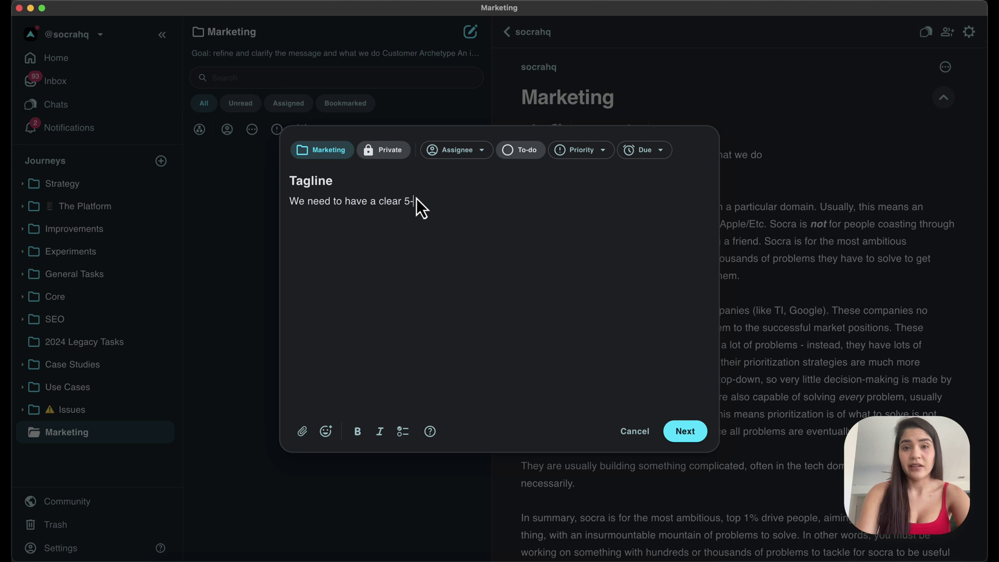
pyautogui.write('word max y')
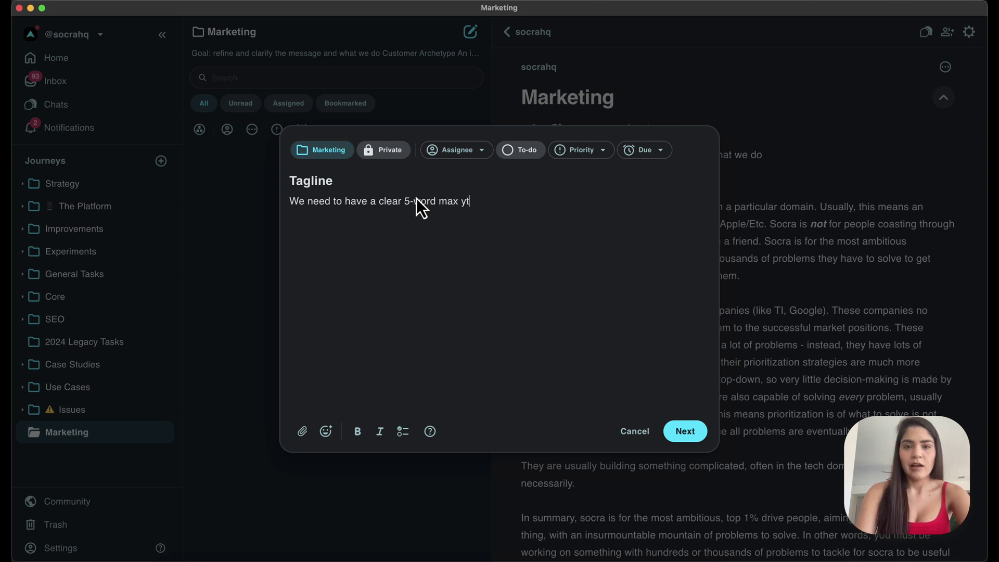
pyautogui.press('BackSpace')
pyautogui.write('tagline')
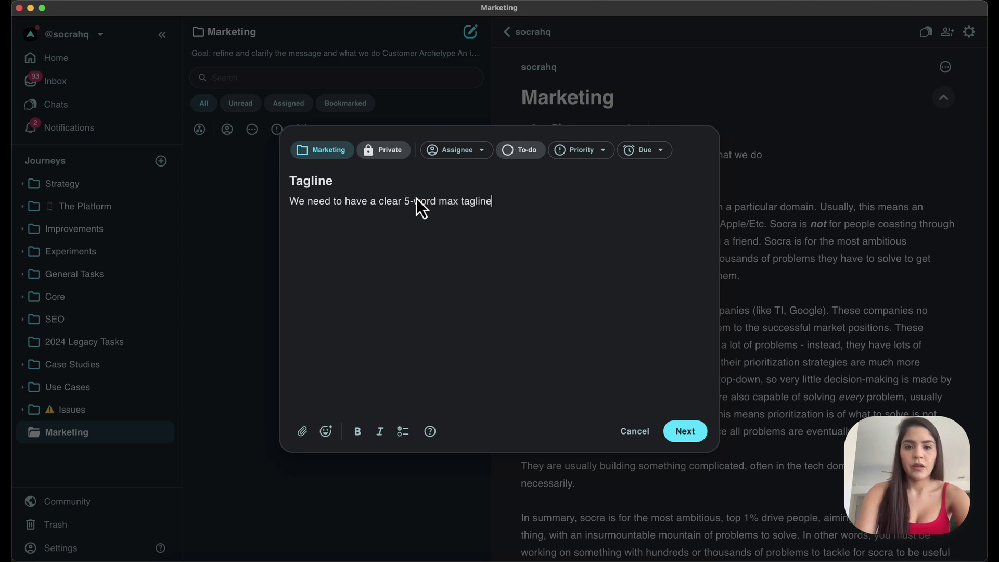
# Complete the description's sentence with "that would allow users to automatically understand what we do."
pyautogui.write(' that would allow u')
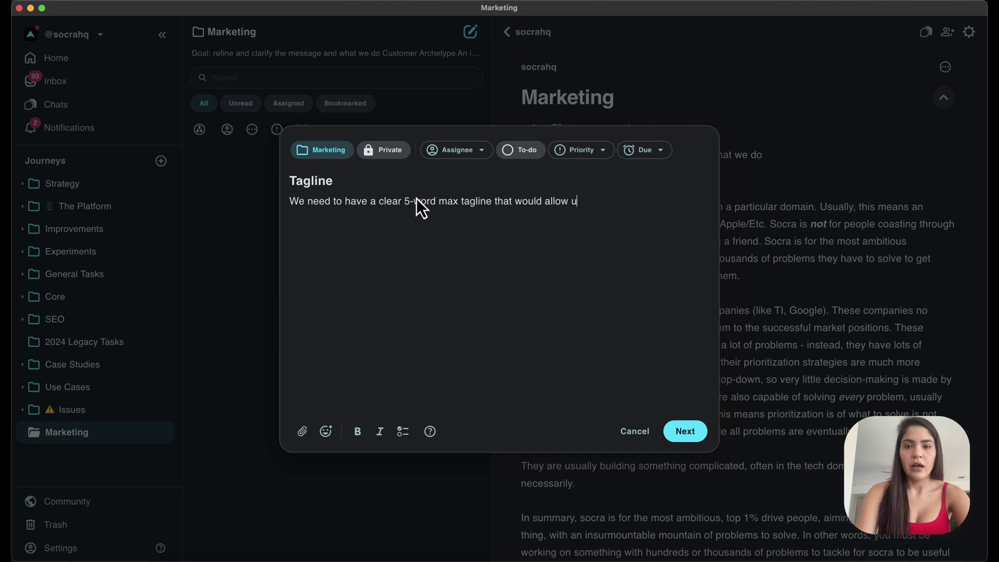
pyautogui.write('sers to automs')
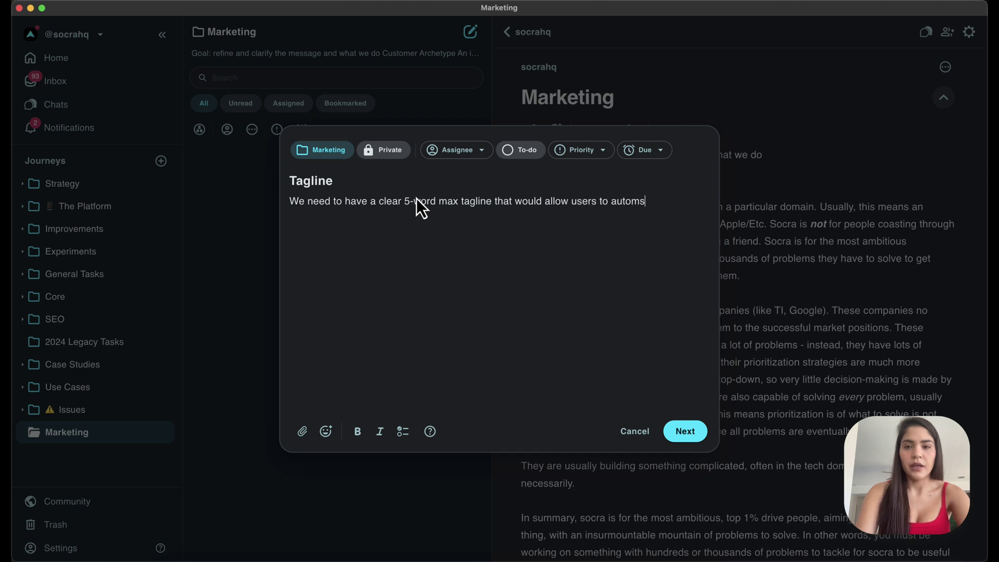
pyautogui.press('BackSpace')
pyautogui.write('atically unde')
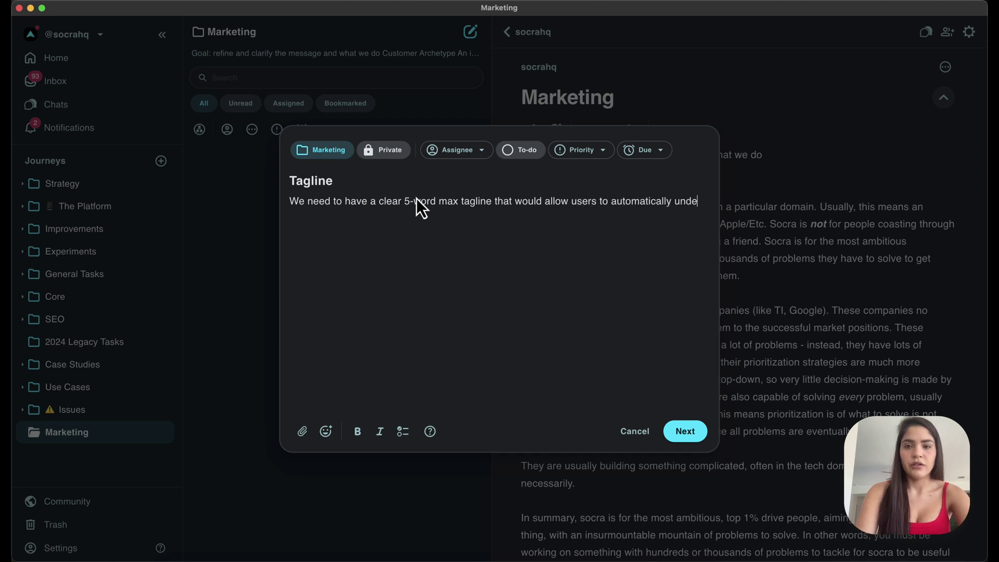
pyautogui.write('rstand wha')
pyautogui.press('BackSpace')
pyautogui.press('BackSpace')
pyautogui.press('BackSpace')
pyautogui.press('BackSpace')
pyautogui.press('BackSpace')
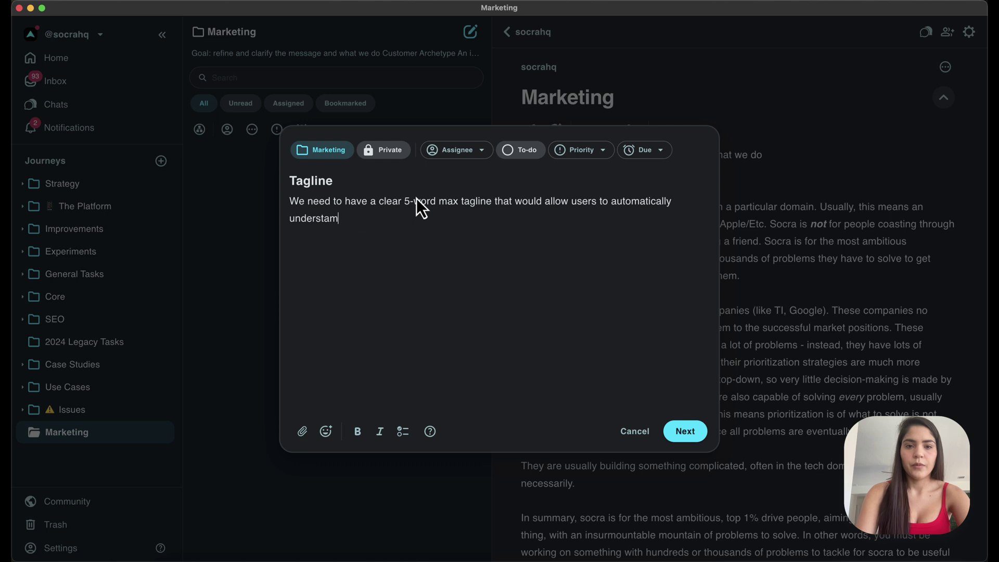
pyautogui.press('BackSpace')
pyautogui.write('nd what we do.')
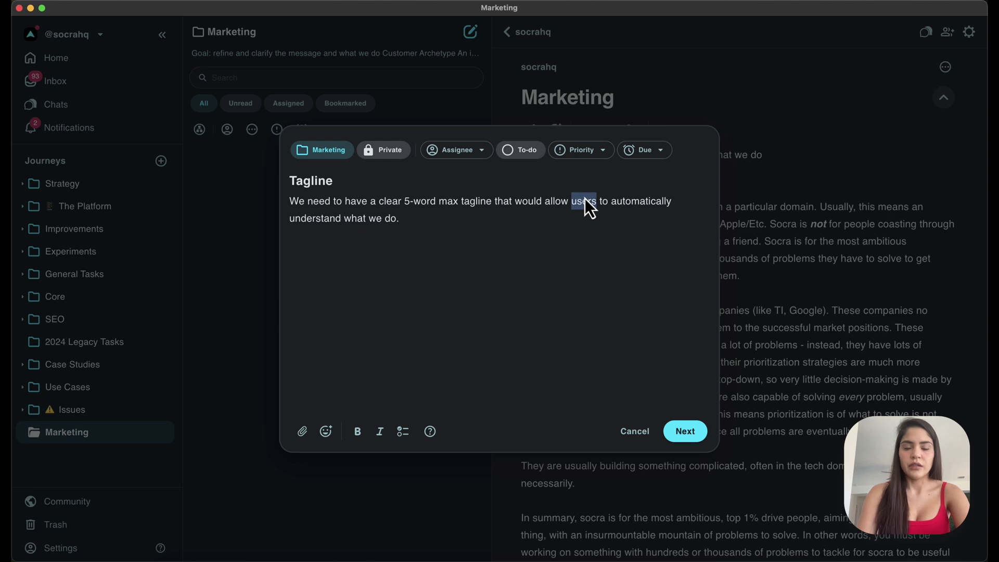
# Replace the word "users" in the description with "anyone who has never heard of us"
pyautogui.write('anyone who has')
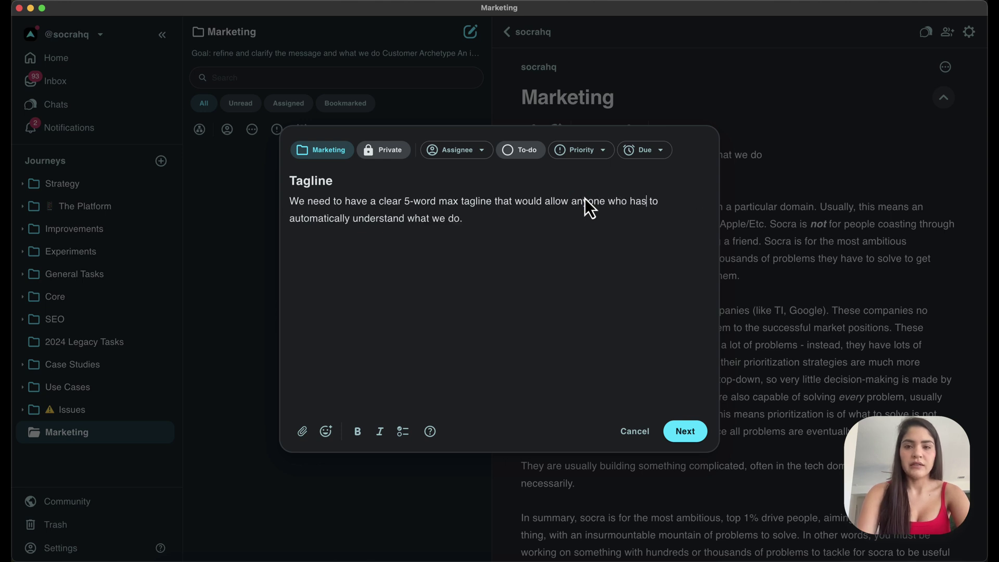
pyautogui.write(' never heard of us')
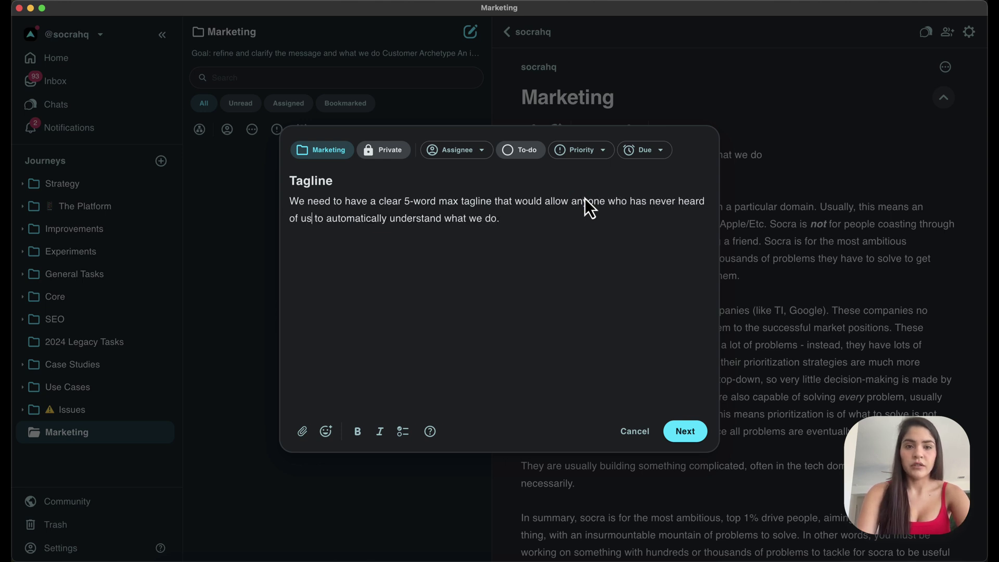
# Add "before" after "heard of us" in the description, and set the assignee to socra AI and the priority to P2 - Medium
pyautogui.write(' before')
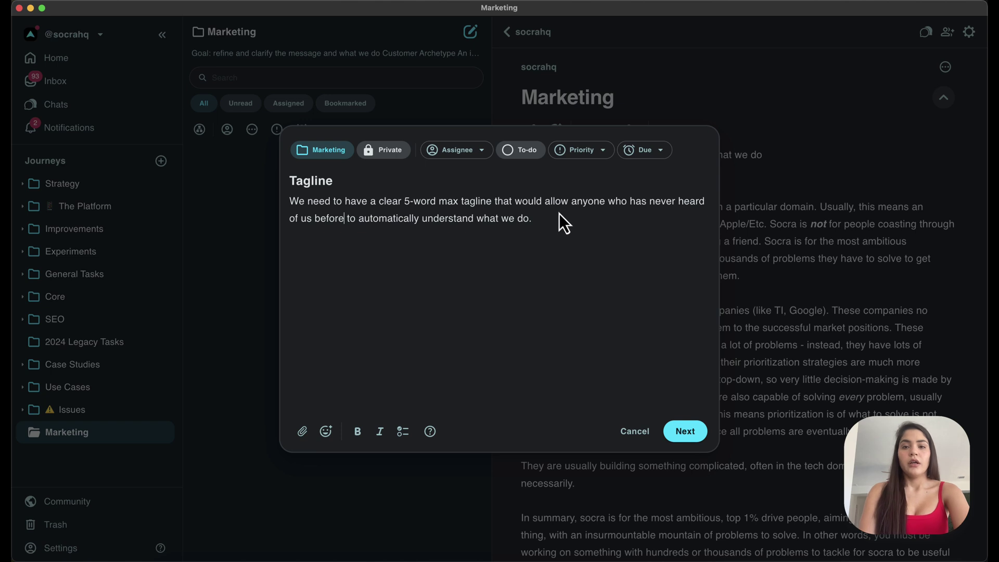
pyautogui.click(462, 150)
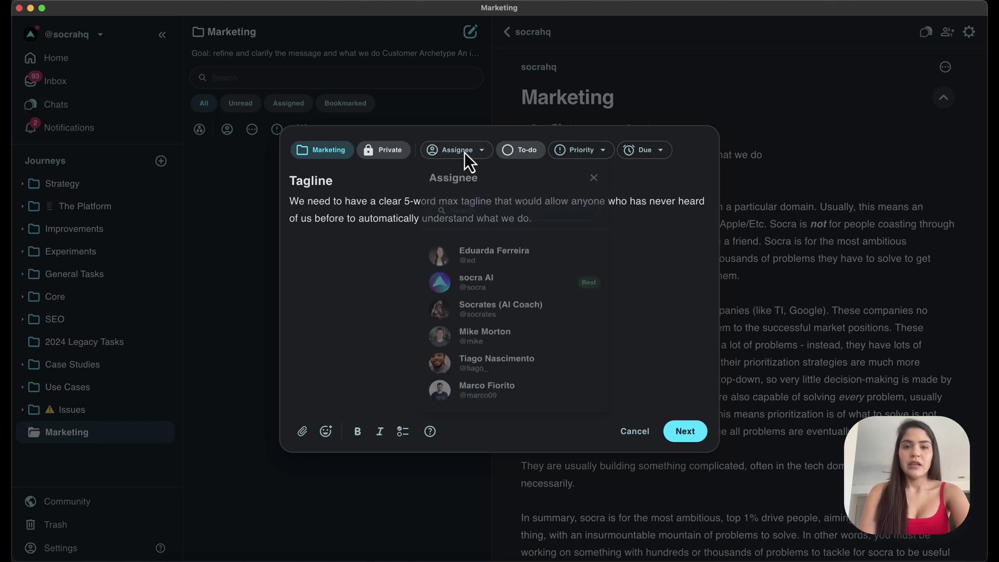
pyautogui.click(508, 286)
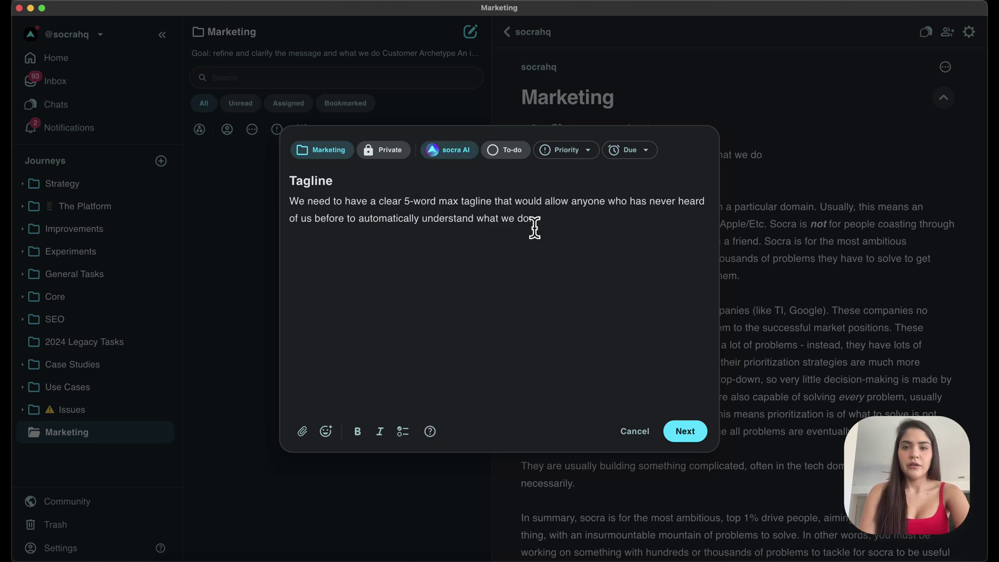
pyautogui.click(562, 151)
pyautogui.click(569, 201)
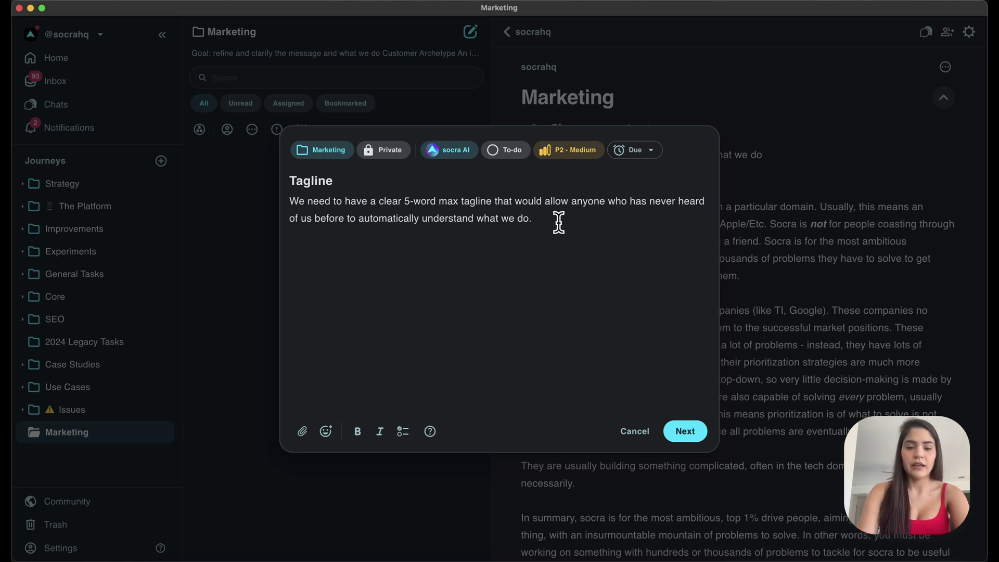
# Add a second paragraph to the description: "The idea is to test 4-5 taglines and choose the best one."
pyautogui.write('The idea is to te')
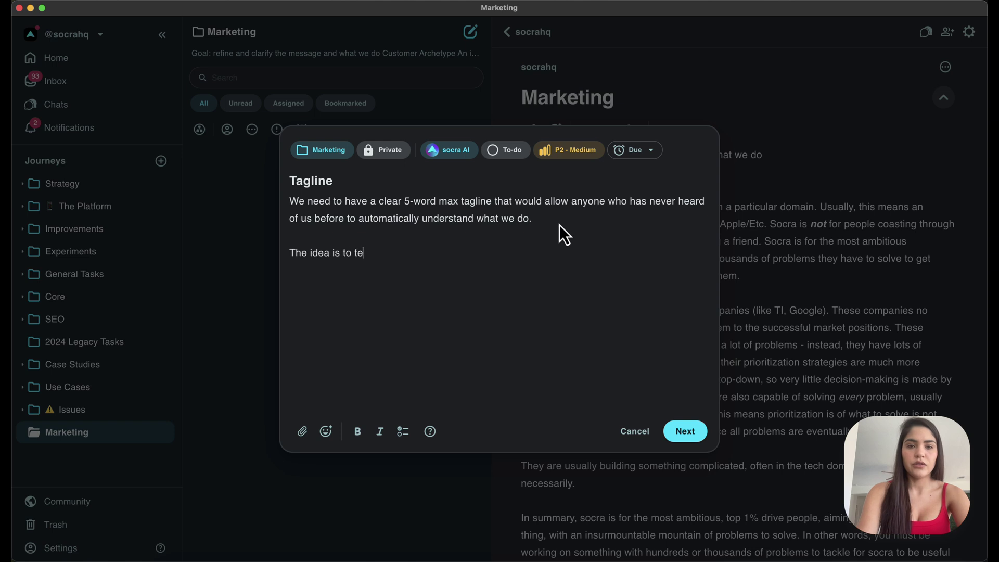
pyautogui.write('st ')
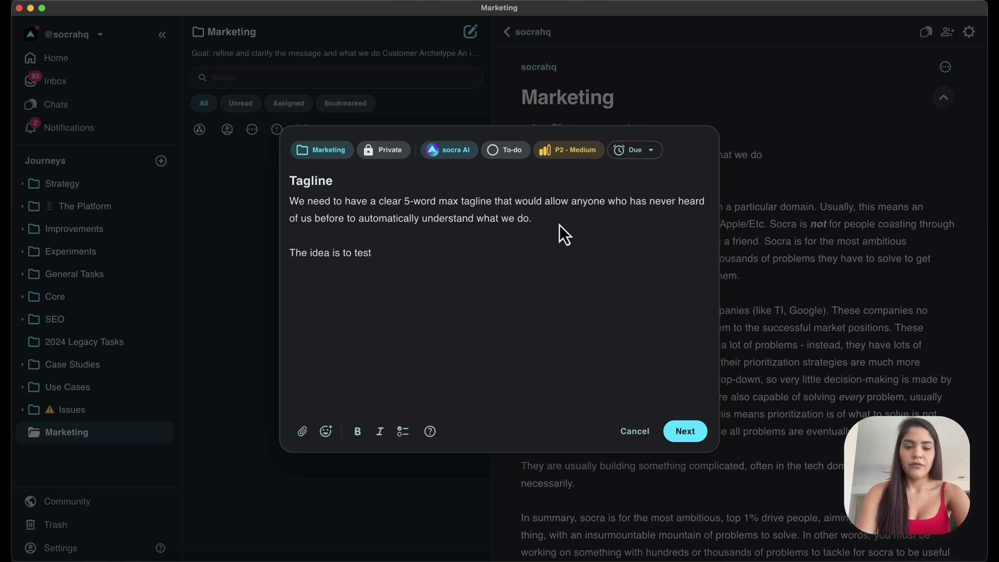
pyautogui.write('4-5 tal')
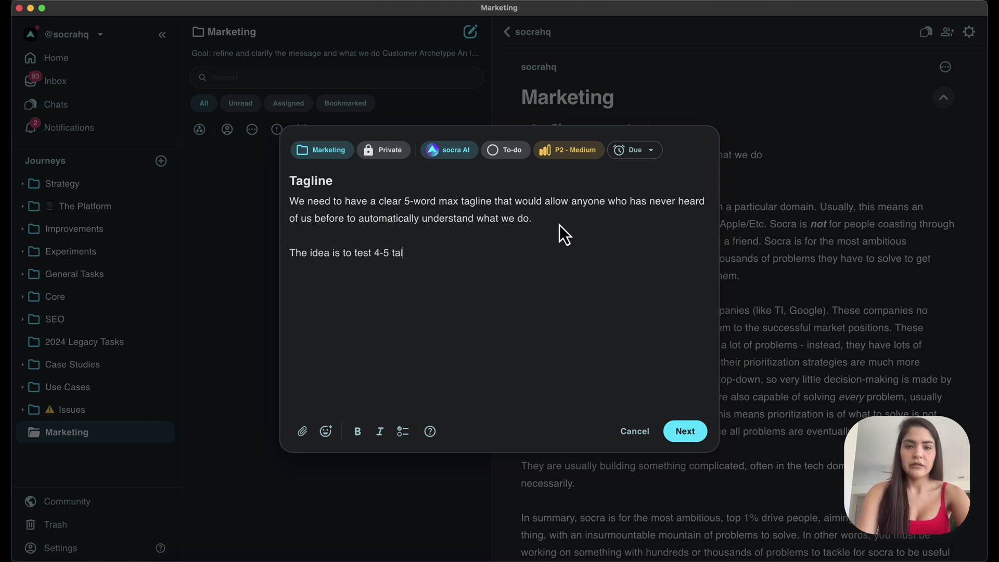
pyautogui.press('BackSpace')
pyautogui.write('glines and ')
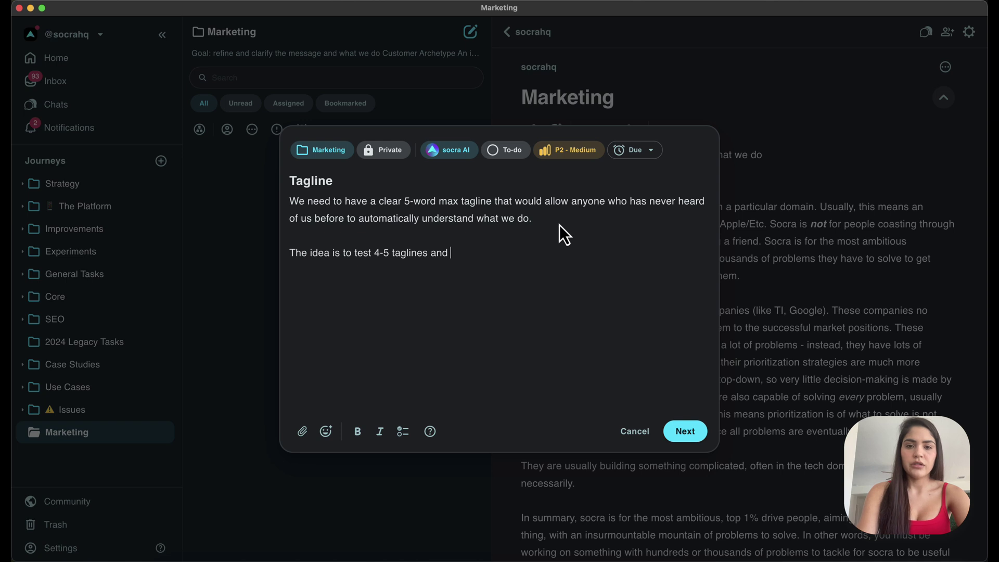
pyautogui.write('choose the best')
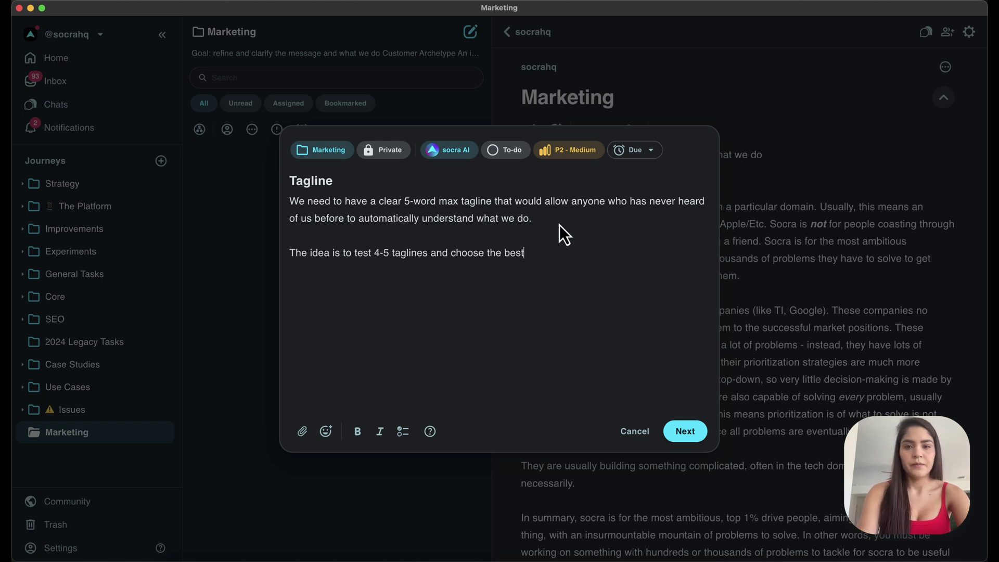
pyautogui.write(' one.')
# Add a closing paragraph reading "Let's brainstorm options together!" and create the Tagline Socra
pyautogui.press('Return')
pyautogui.press('Return')
pyautogui.write('L')
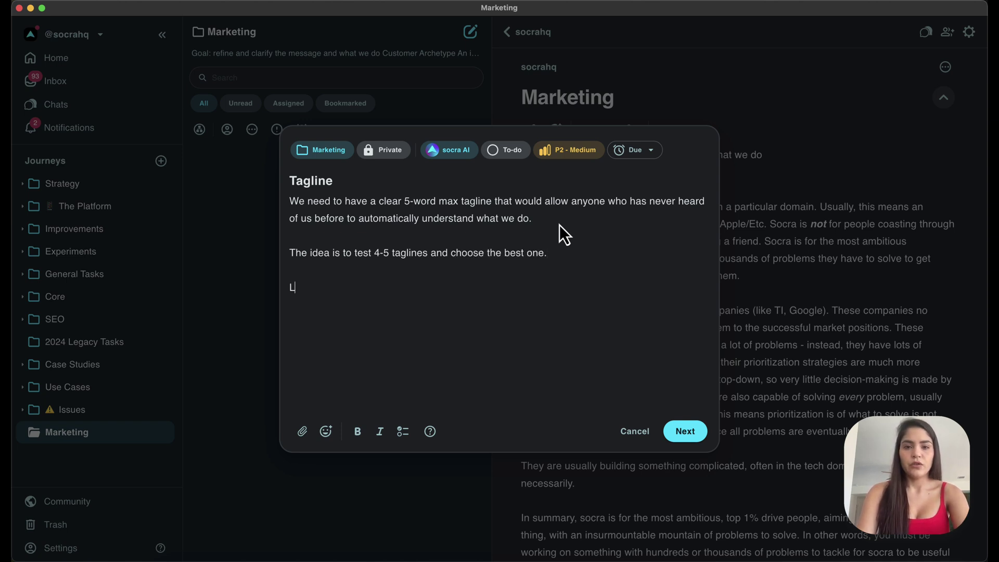
pyautogui.write("et's brainstorm ")
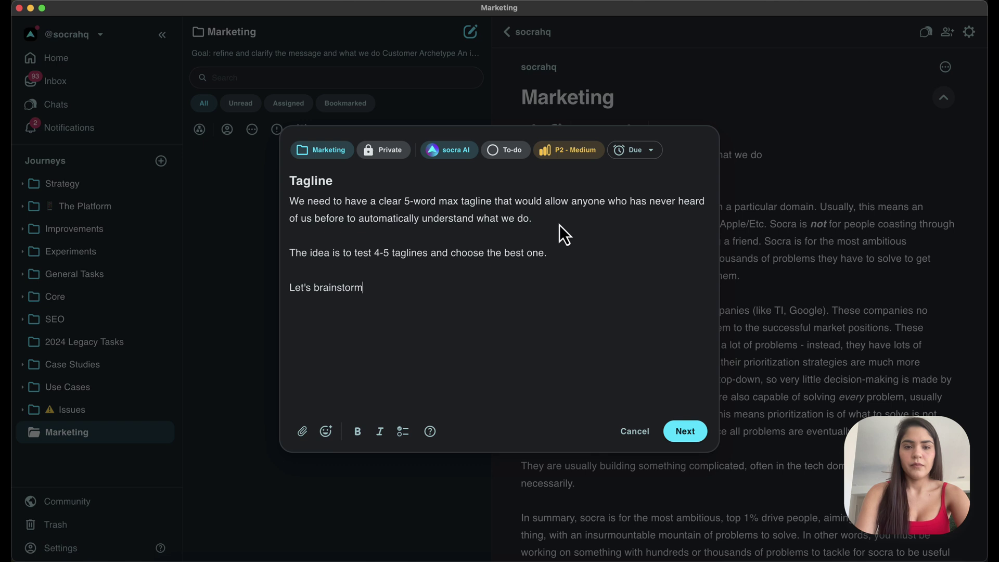
pyautogui.write('options toget')
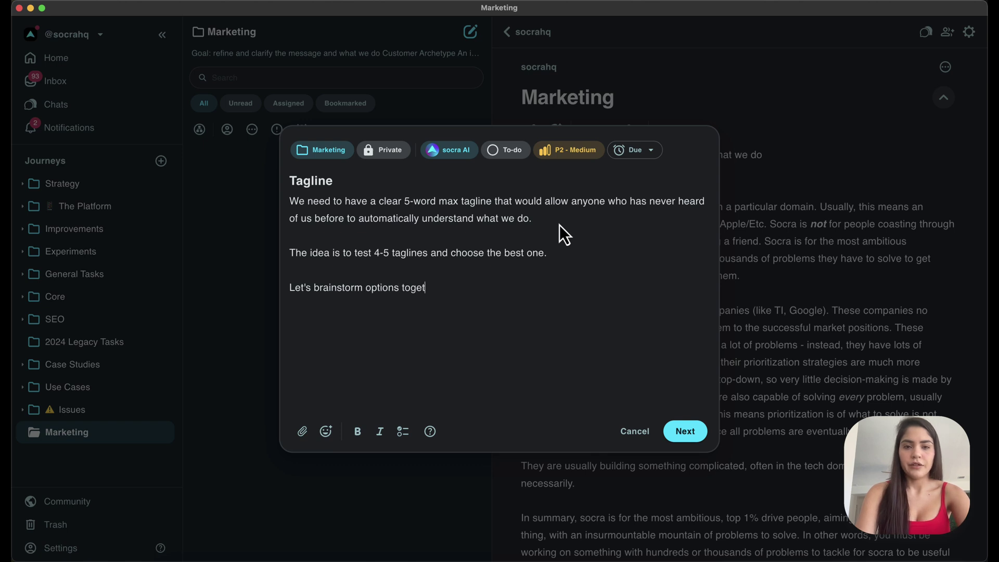
pyautogui.write('her!')
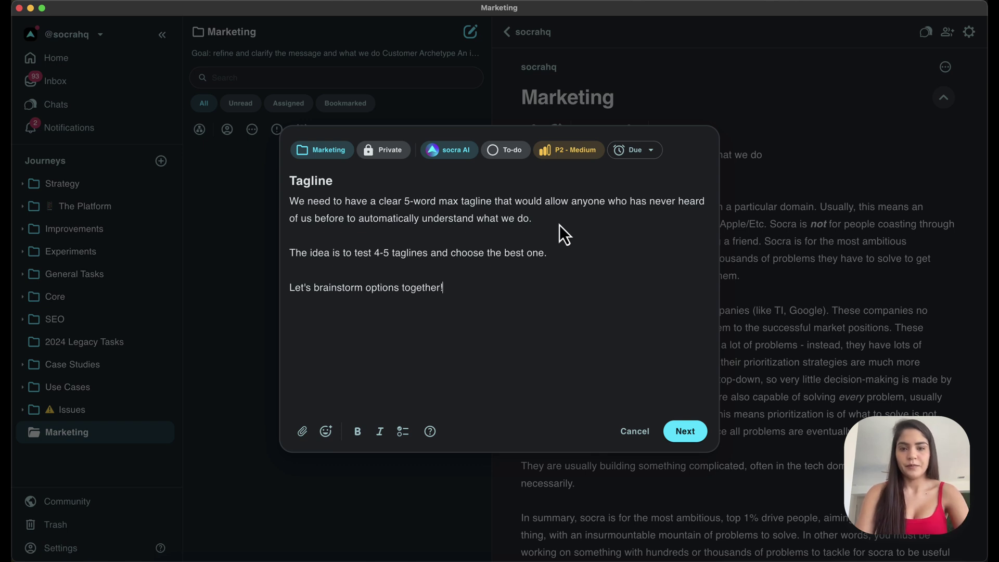
pyautogui.click(695, 424)
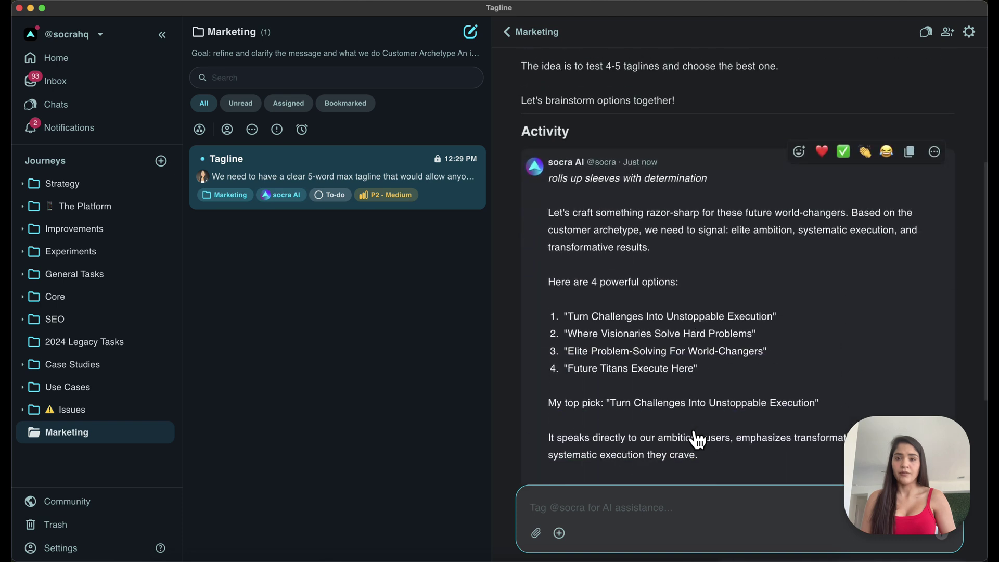
# Review the Tagline Socra's description and the tagline options proposed in socra AI's reply
pyautogui.scroll(2, 692, 417)
pyautogui.click(670, 101)
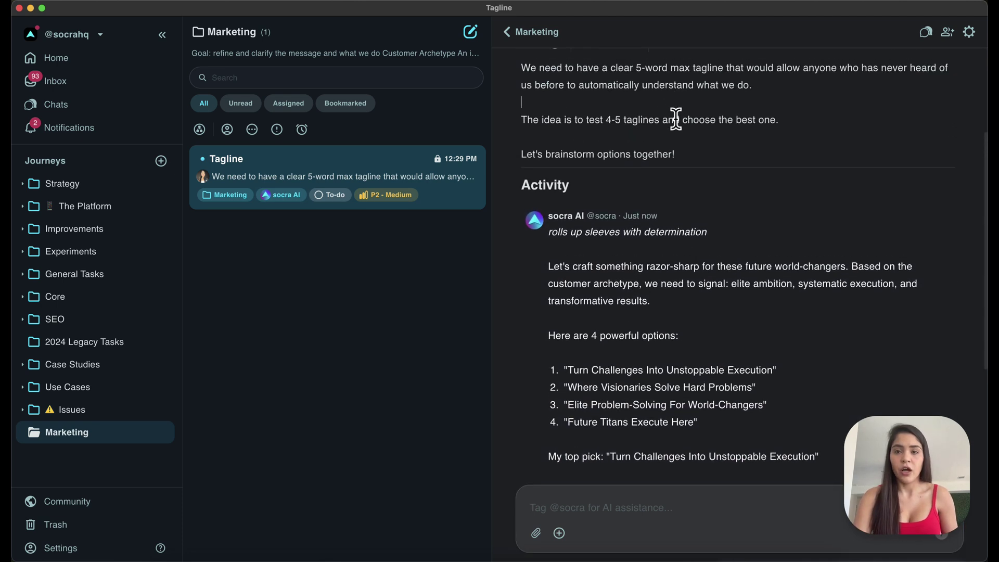
pyautogui.click(681, 136)
pyautogui.click(692, 150)
pyautogui.moveTo(697, 251)
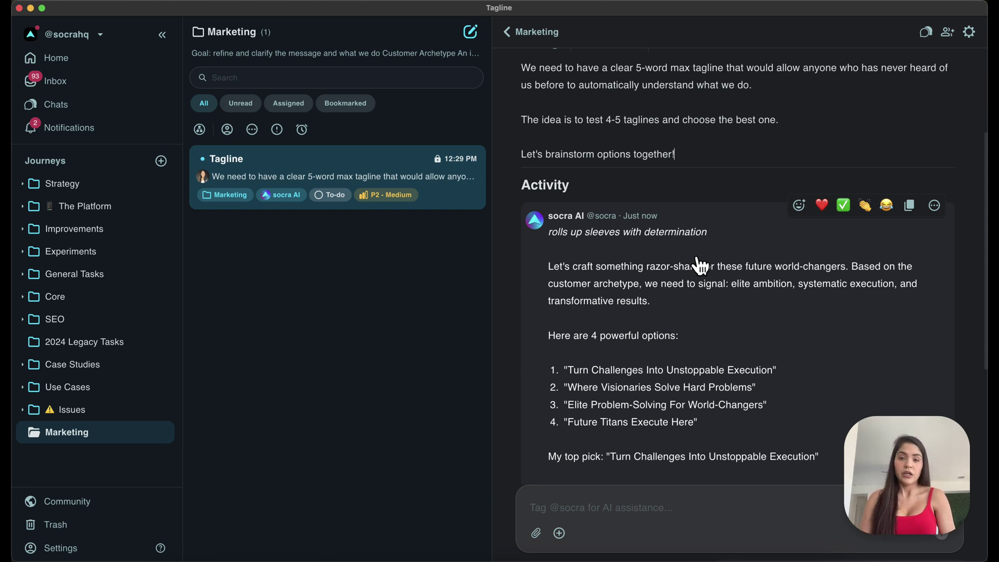
pyautogui.scroll(-3, 700, 266)
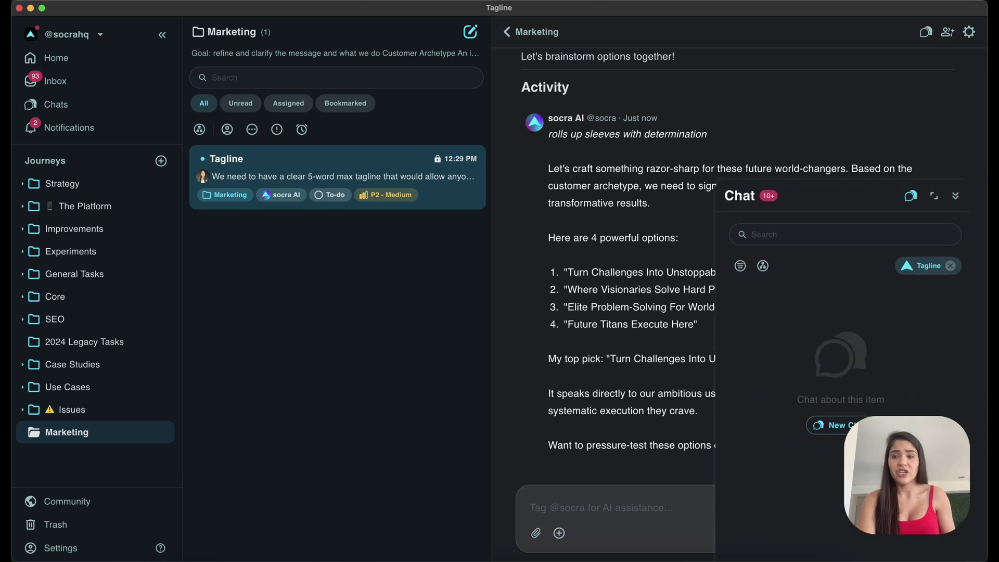
# Start a new discussion about the Tagline Socra with socra AI and send "What are we doing right now?"
pyautogui.click(838, 423)
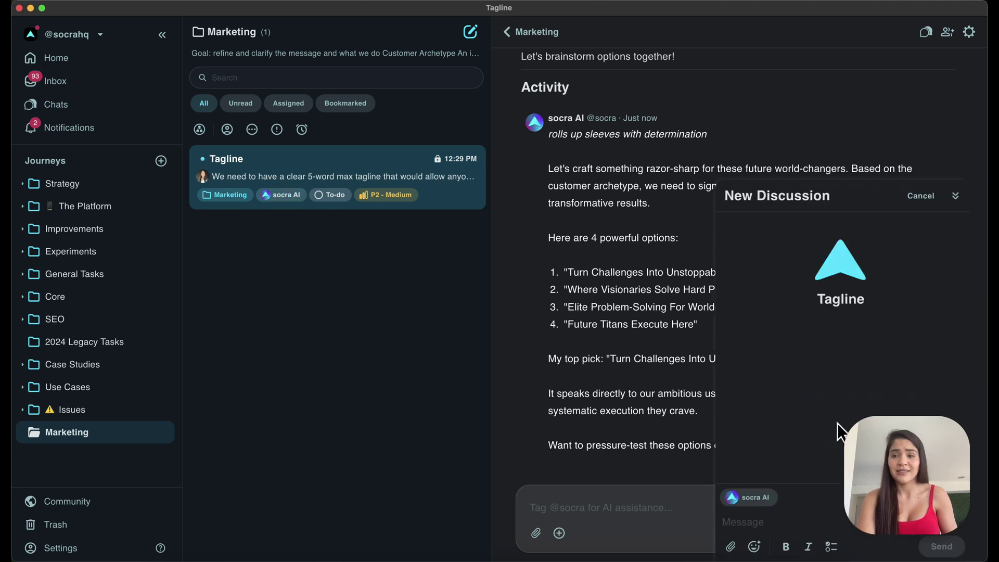
pyautogui.click(793, 522)
pyautogui.write('What ar')
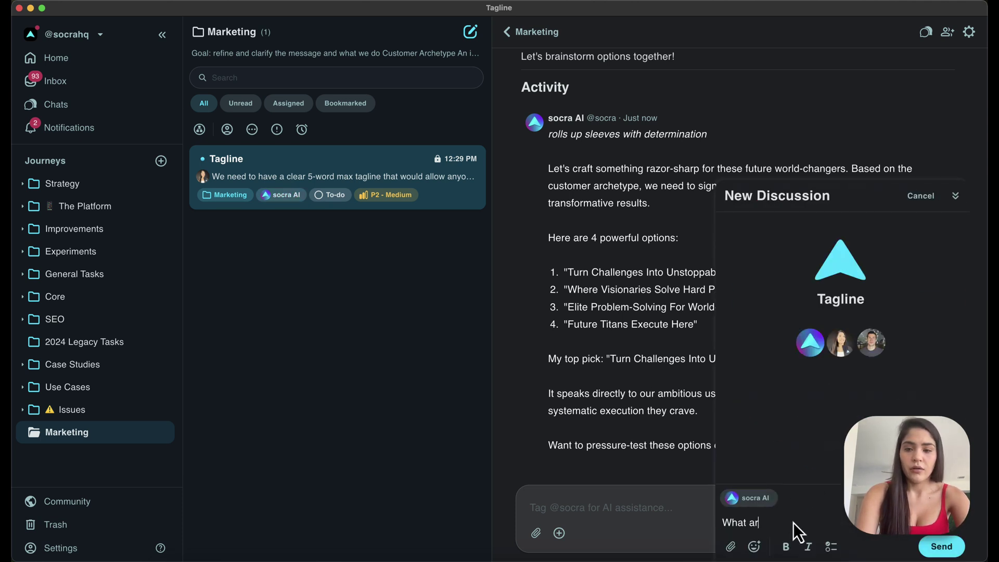
pyautogui.write('e we doi')
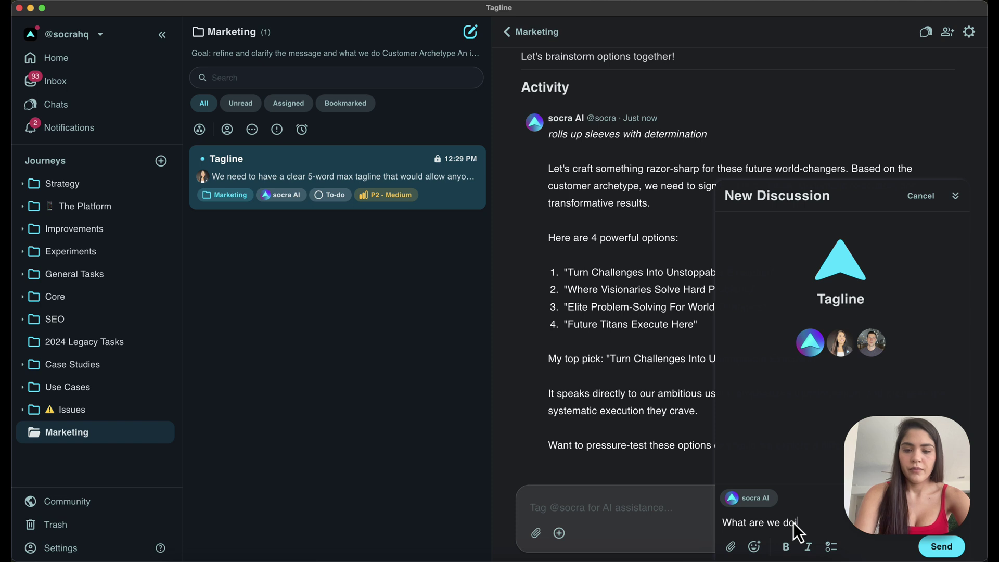
pyautogui.write('ng right now?')
pyautogui.press('Return')
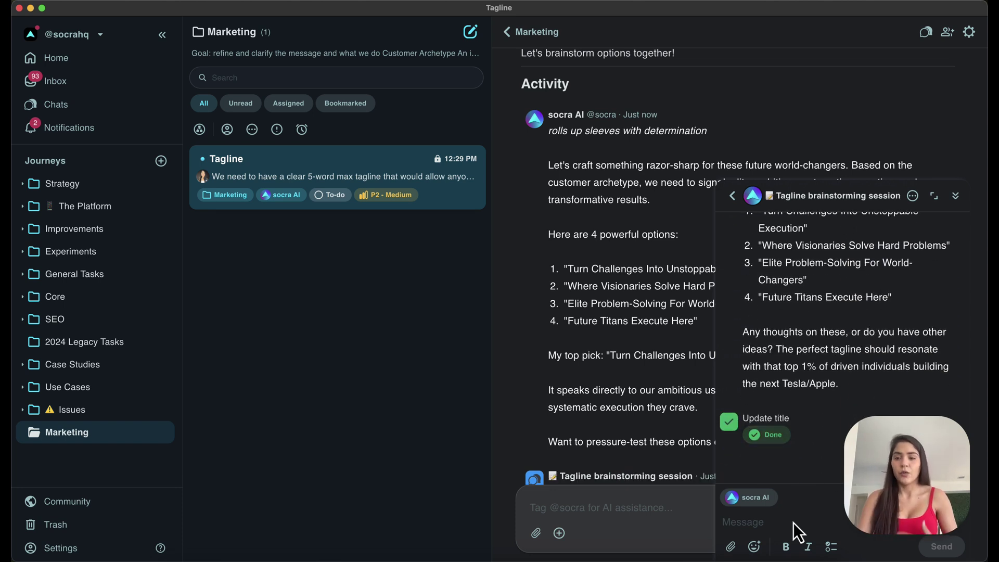
# Read socra AI's answer in the discussion from its beginning, and collapse the chat
pyautogui.scroll(3, 874, 383)
pyautogui.scroll(1, 874, 383)
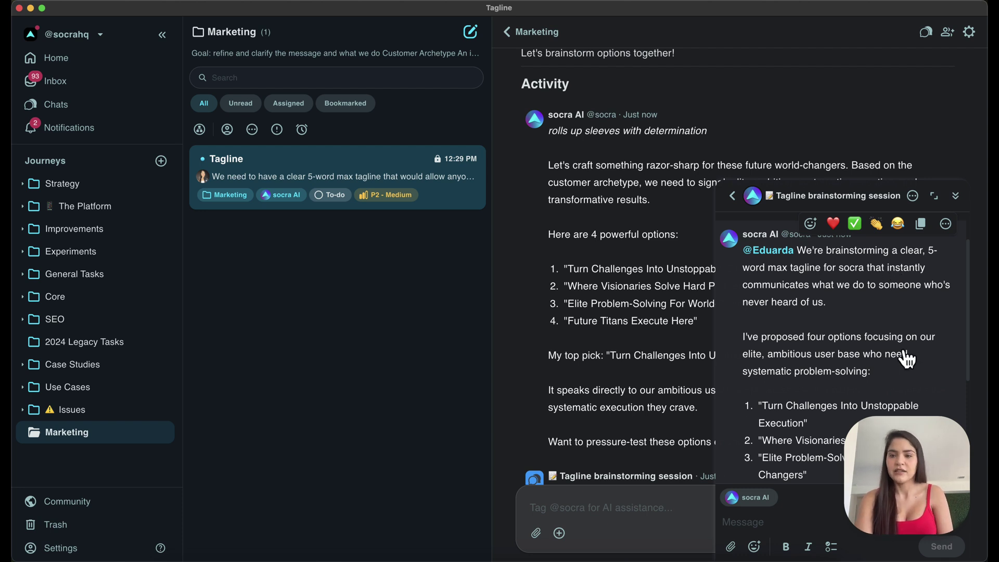
pyautogui.scroll(-1, 907, 359)
pyautogui.scroll(-1, 907, 359)
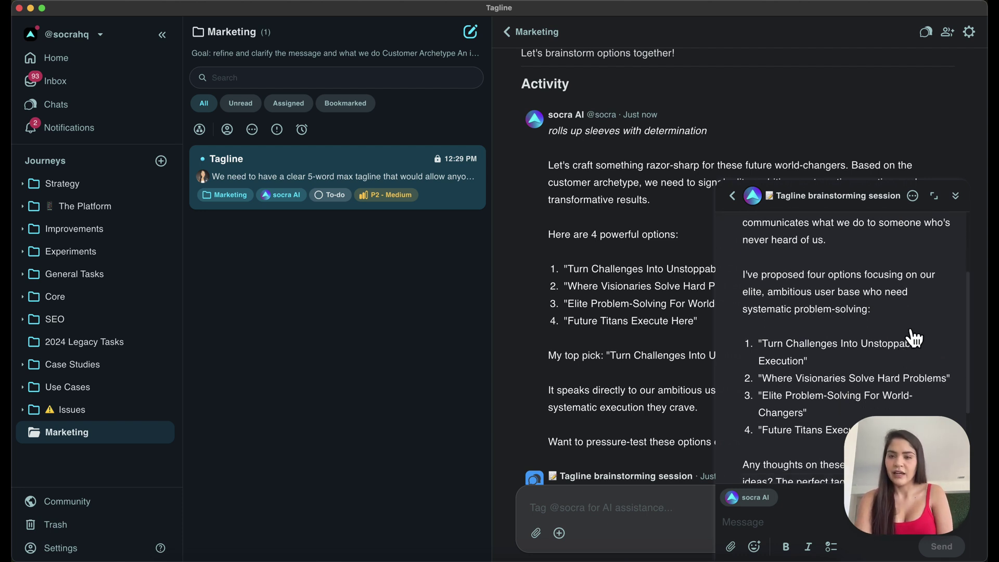
pyautogui.click(955, 196)
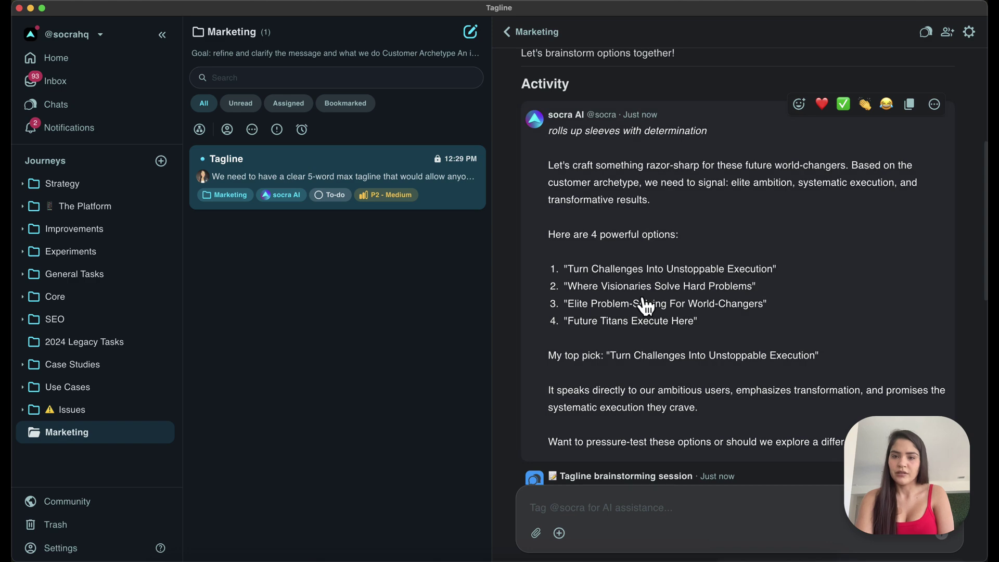
# Find the brainstorming session in the Socra's activity, open it briefly in the chat, and collapse it again
pyautogui.scroll(1, 645, 306)
pyautogui.scroll(2, 645, 306)
pyautogui.scroll(-6, 677, 317)
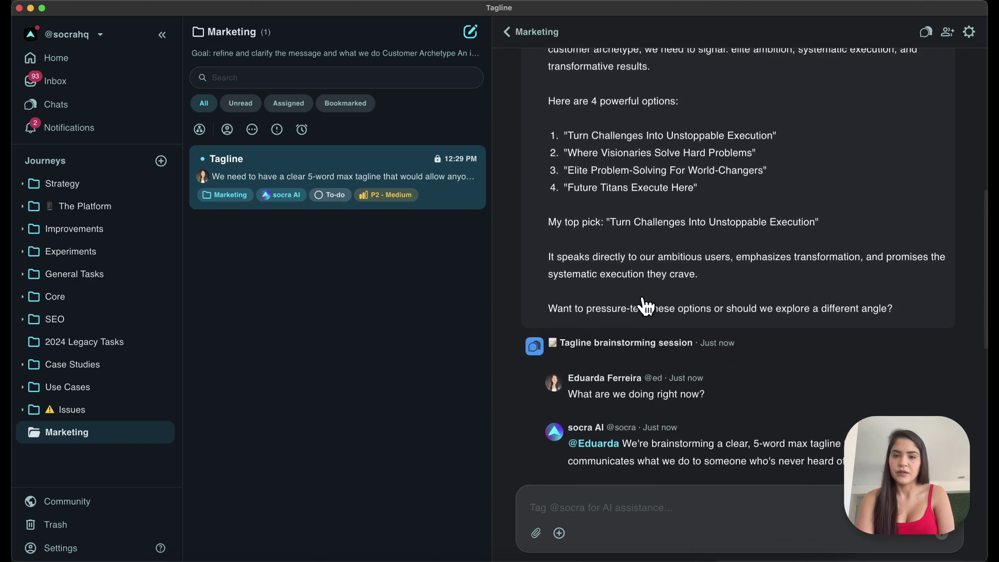
pyautogui.click(767, 345)
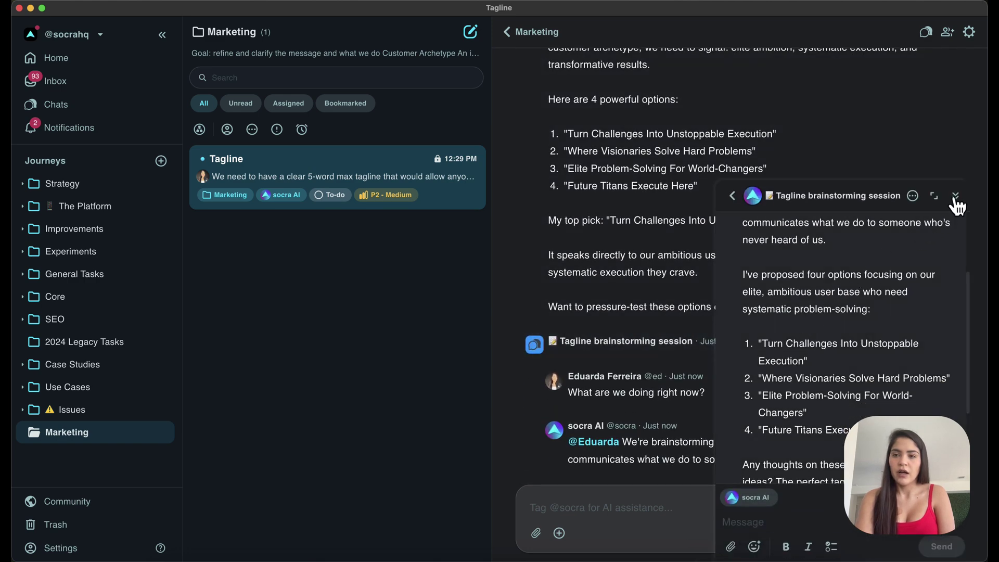
pyautogui.click(954, 204)
pyautogui.scroll(5, 801, 255)
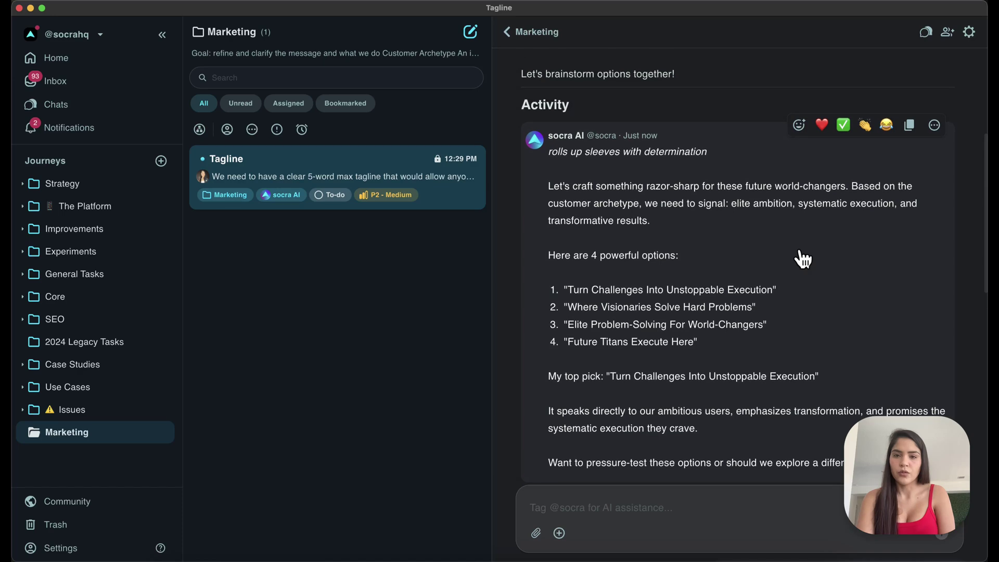
pyautogui.scroll(-5, 807, 197)
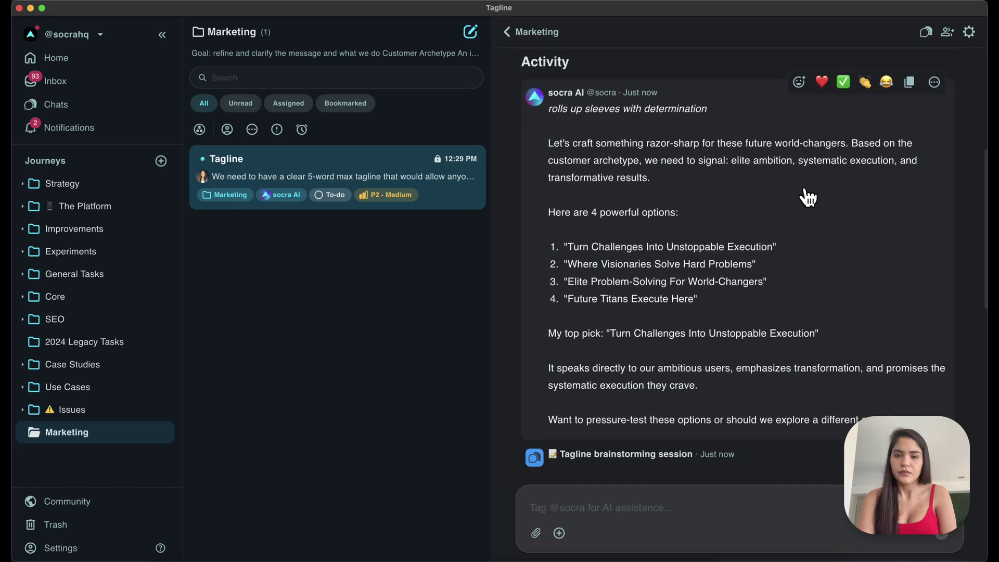
# Reload the Tagline Socra and begin a comment on it that mentions the teammate who is a space owner
pyautogui.press('super+r')
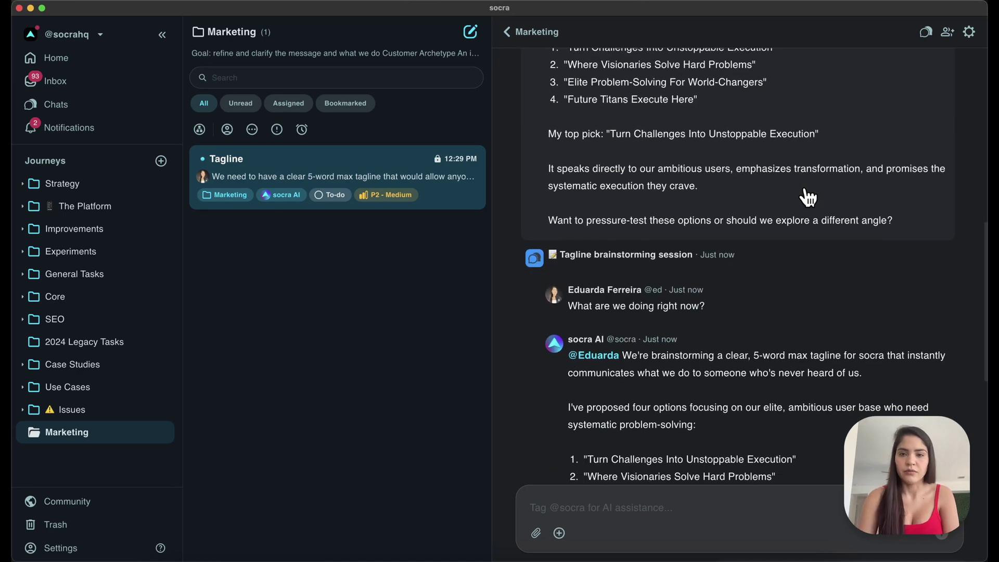
pyautogui.scroll(-7, 797, 247)
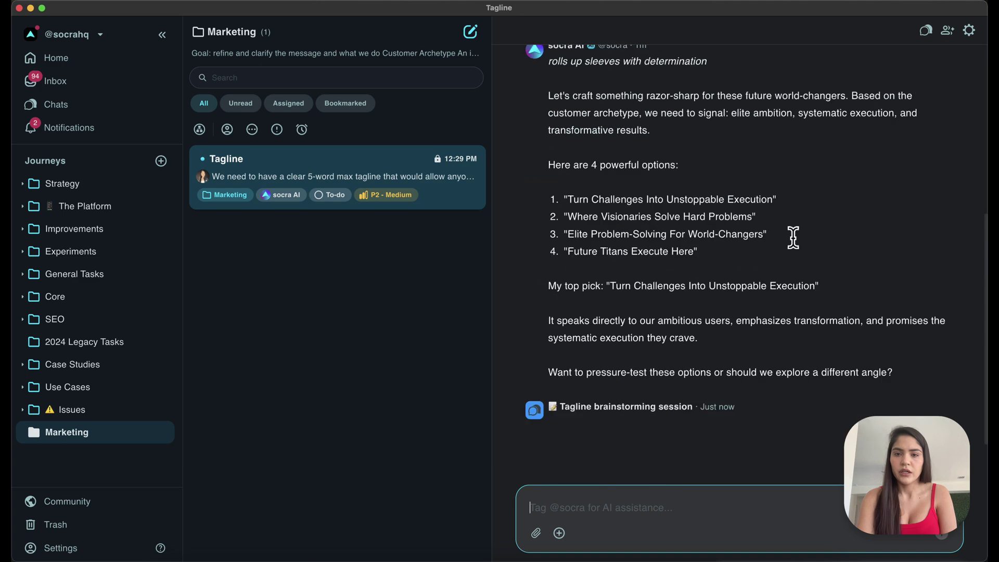
pyautogui.scroll(5, 798, 248)
pyautogui.scroll(-2, 798, 247)
pyautogui.scroll(-2, 798, 247)
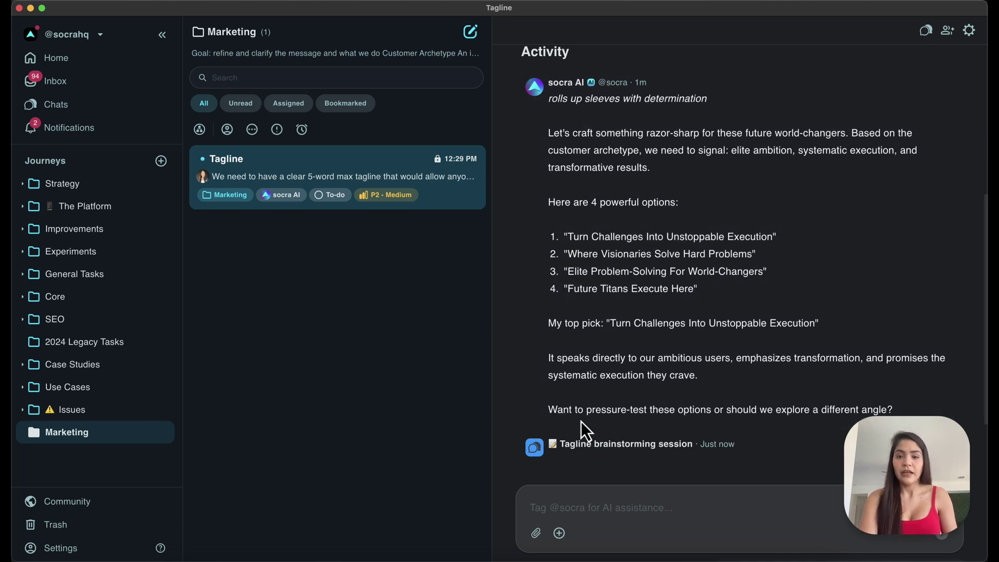
pyautogui.click(585, 505)
pyautogui.write('@mike')
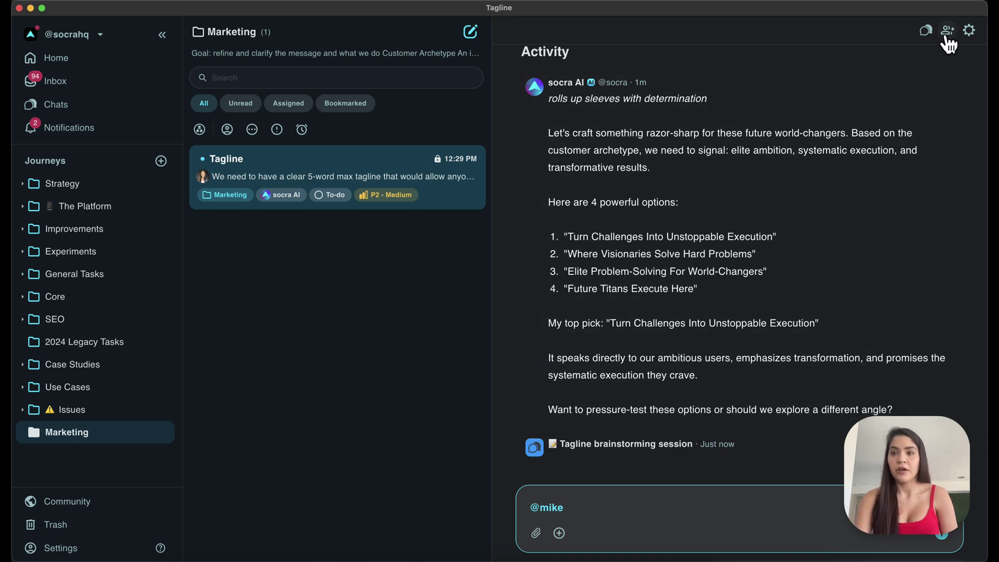
# Open the Tagline Socra's member list and examine the access roles available for the mentioned teammate, without changing the role
pyautogui.click(948, 34)
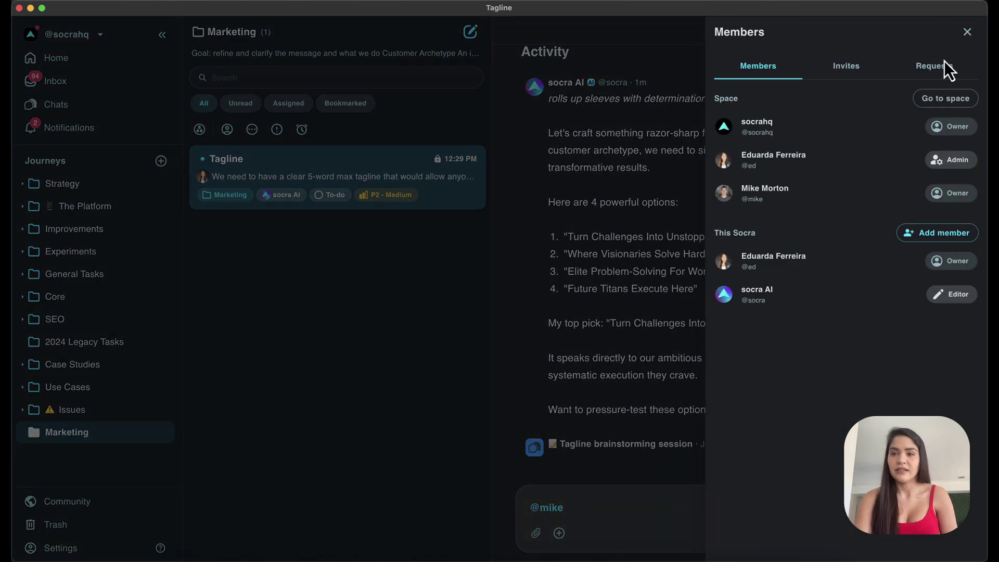
pyautogui.click(946, 194)
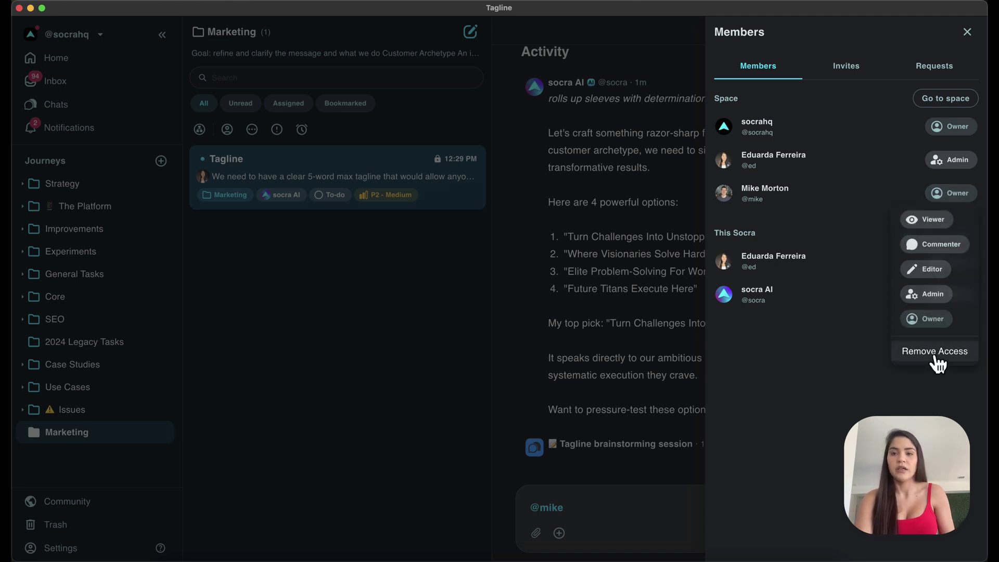
pyautogui.click(621, 367)
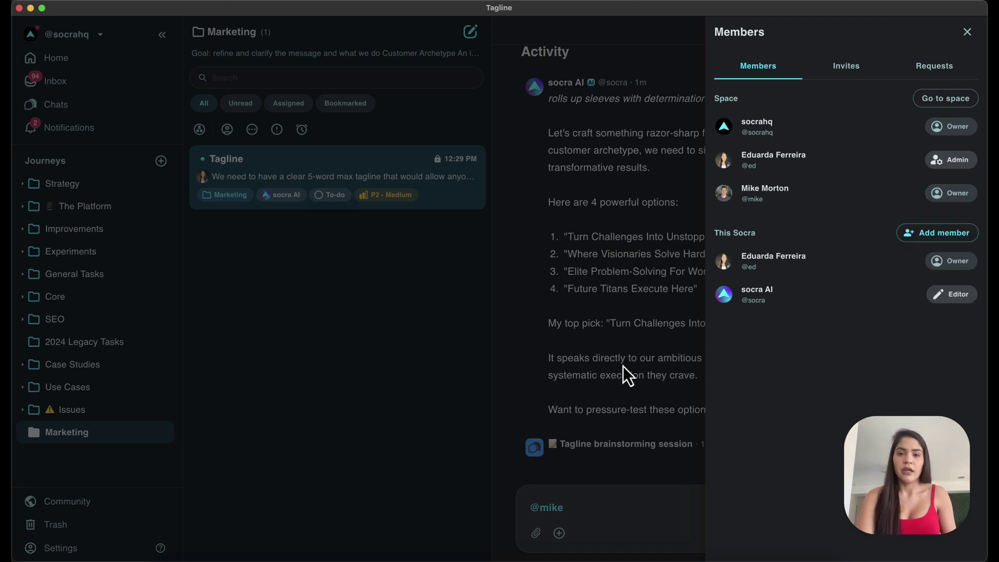
# Close the member list and continue the comment with "help me brainstorm some cool ones, I really like the first one socra suggested."
pyautogui.click(650, 343)
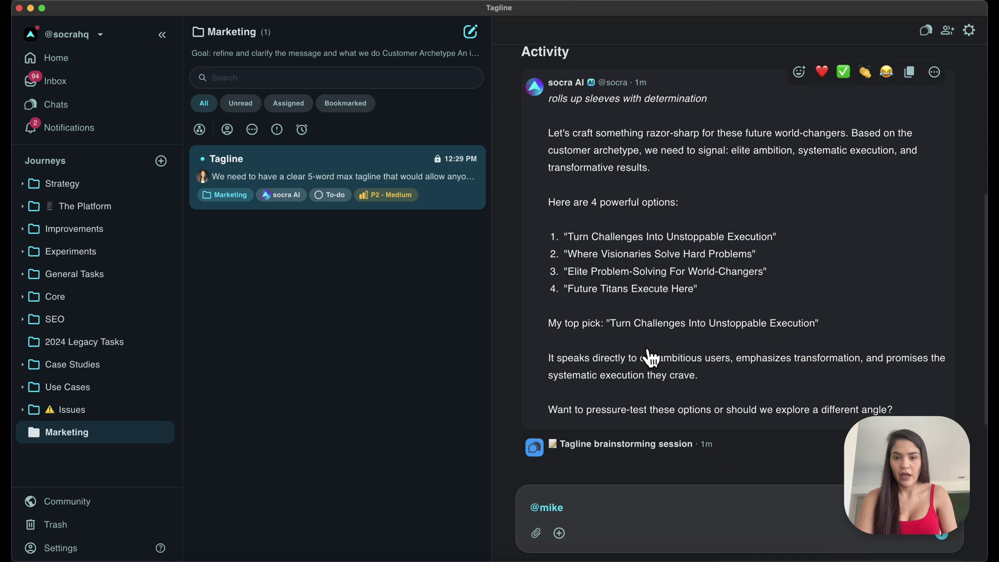
pyautogui.click(589, 504)
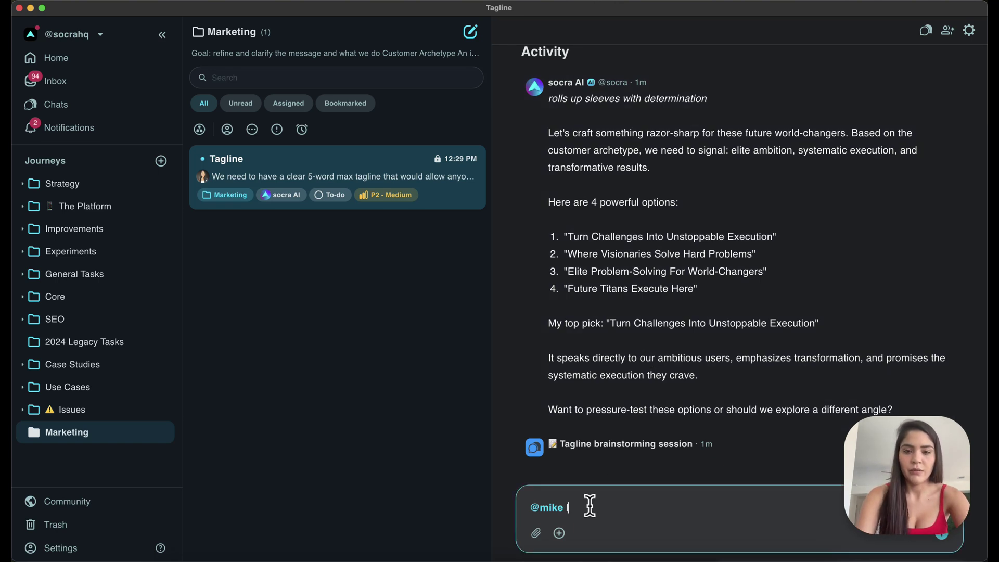
pyautogui.write('help me br')
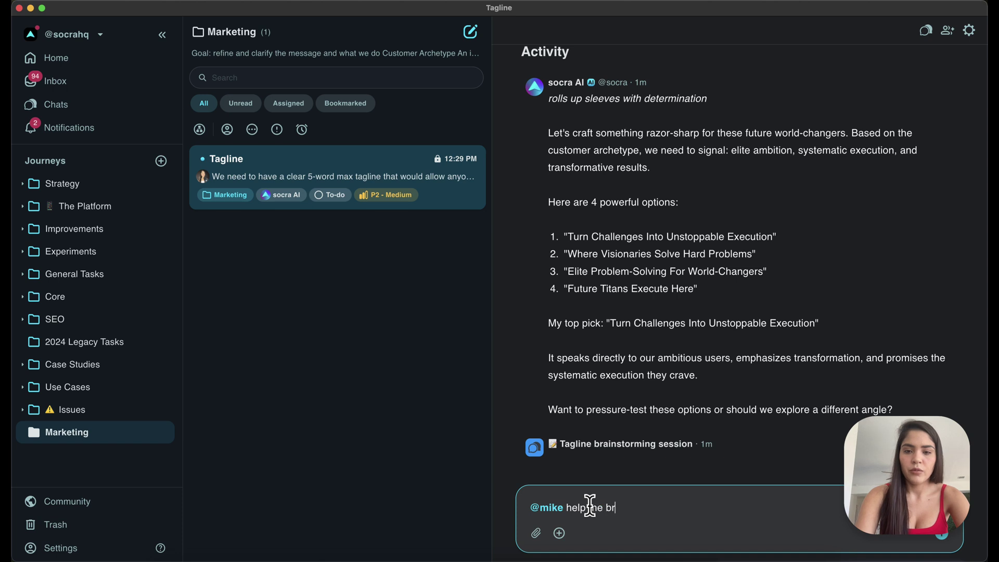
pyautogui.write('ainstorm some cool ones, ')
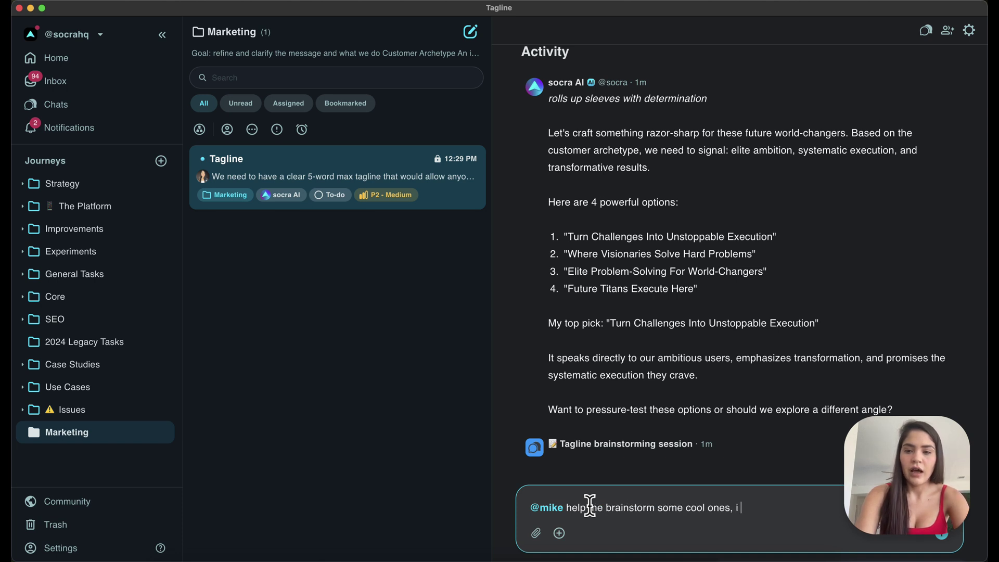
pyautogui.write('I really')
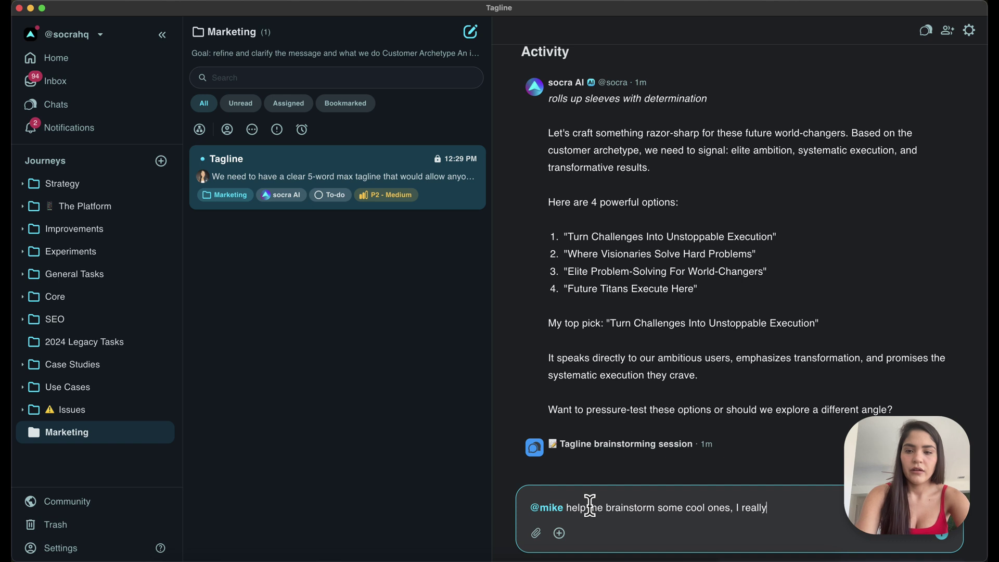
pyautogui.write(' like the first one')
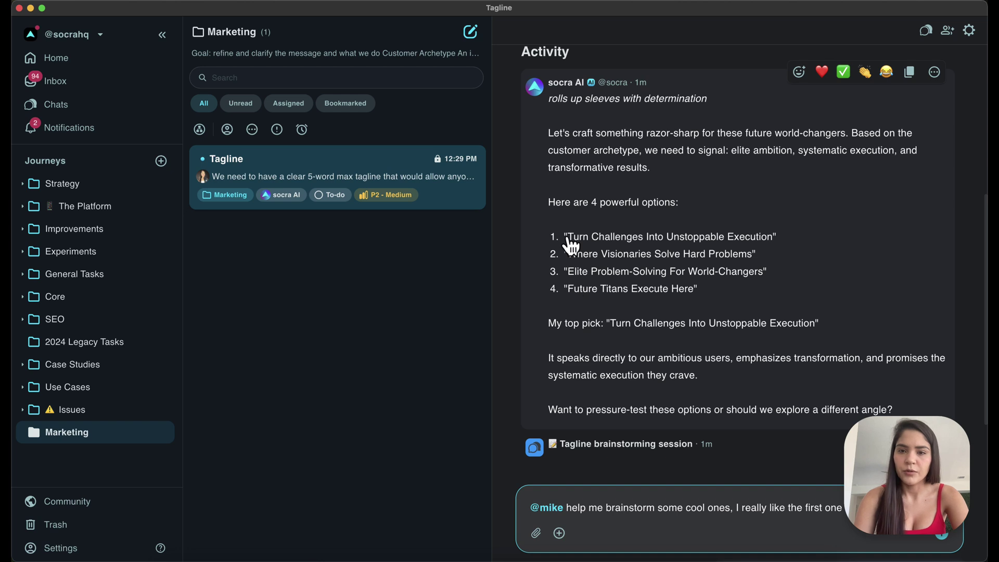
# Copy the tagline "Turn Challenges Into Unstoppable Execution" from socra AI's numbered options into the end of the comment
pyautogui.moveTo(568, 238); pyautogui.dragTo(771, 241)
pyautogui.press('super+c')
pyautogui.click(879, 508)
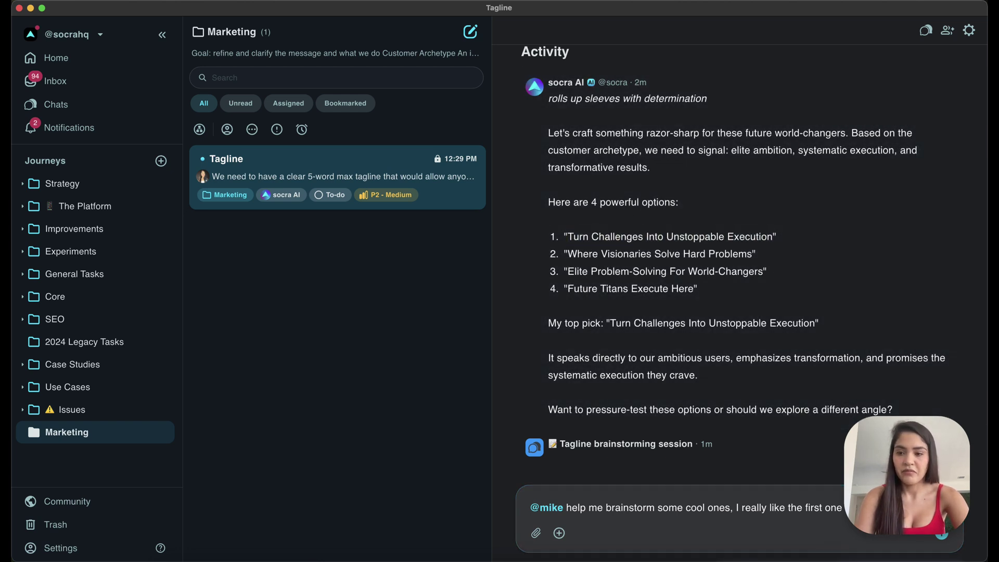
pyautogui.press('super+v')
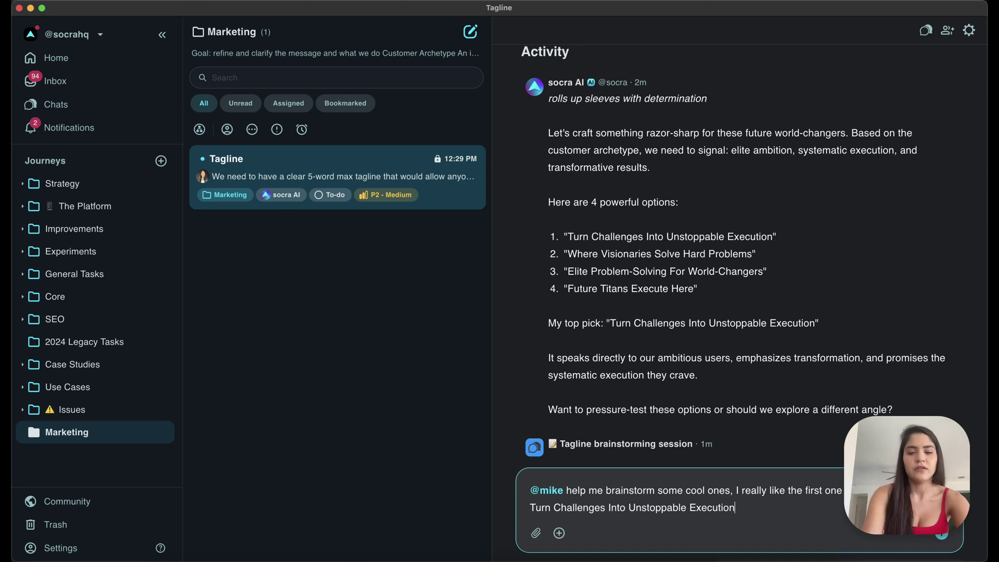
# Qualify the quoted tagline in the comment with "- except that it's not very sticky or memorable."
pyautogui.write('- excep')
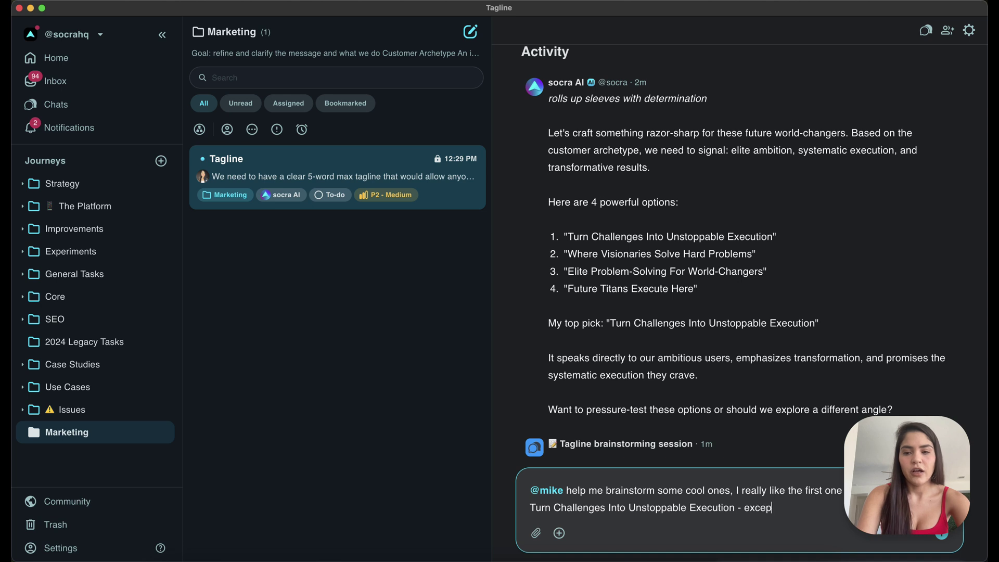
pyautogui.write('t that th')
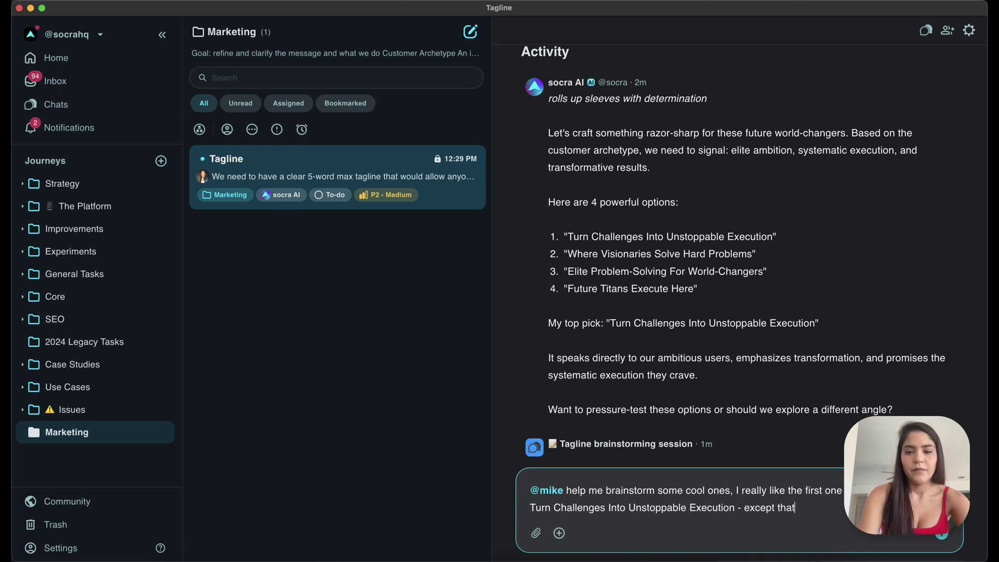
pyautogui.press('BackSpace')
pyautogui.press('BackSpace')
pyautogui.write("it's n")
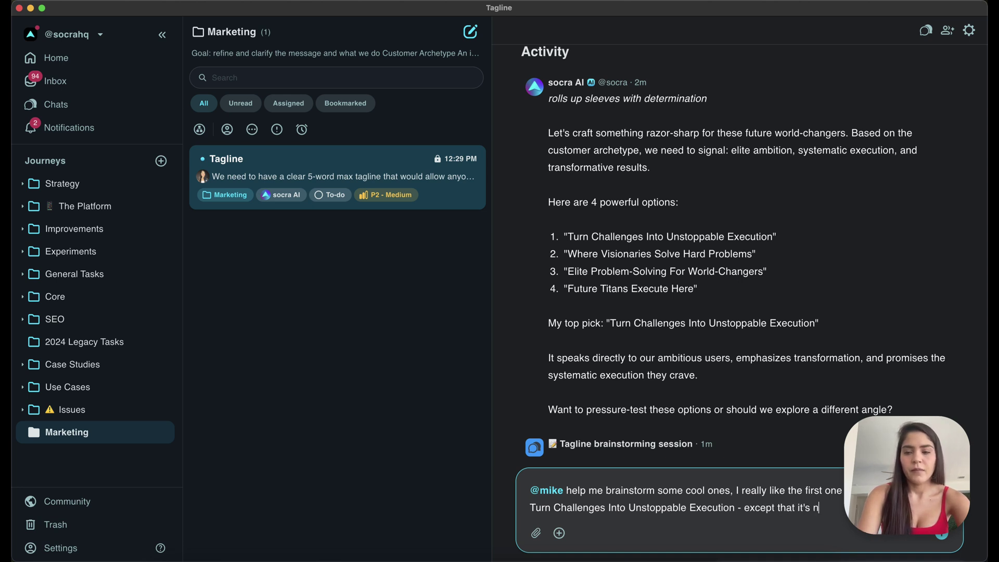
pyautogui.write('ot ver ')
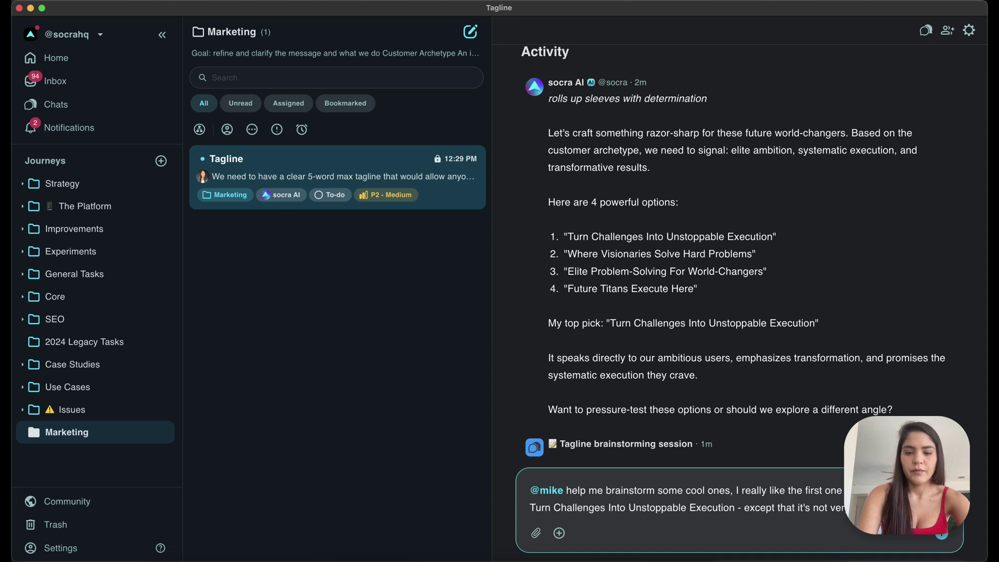
pyautogui.write('memorable.')
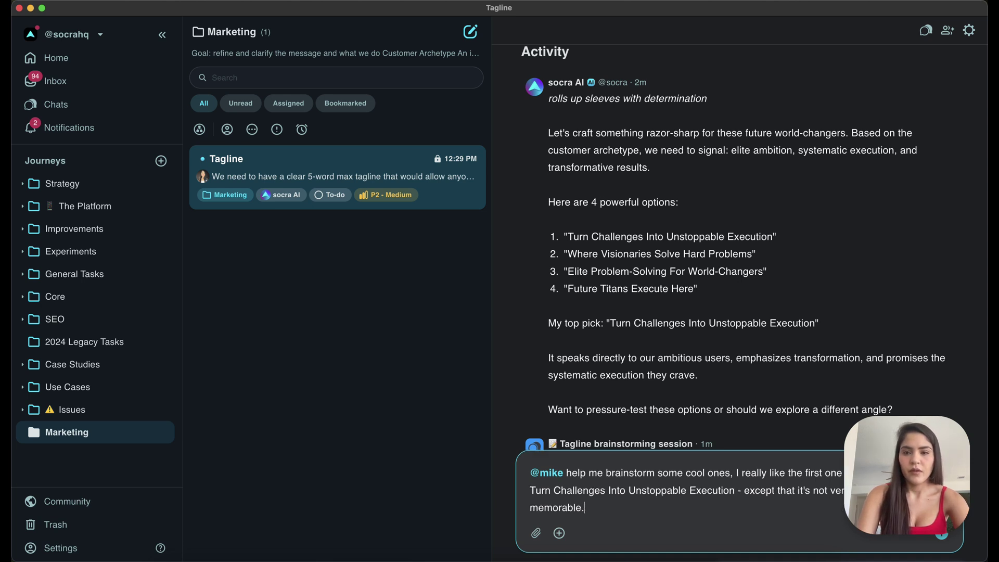
# Add a paragraph reading "I also like think like a superhuman, or our OG crush your goals with AI." and post the comment
pyautogui.press('Return')
pyautogui.press('Return')
pyautogui.write('I also ')
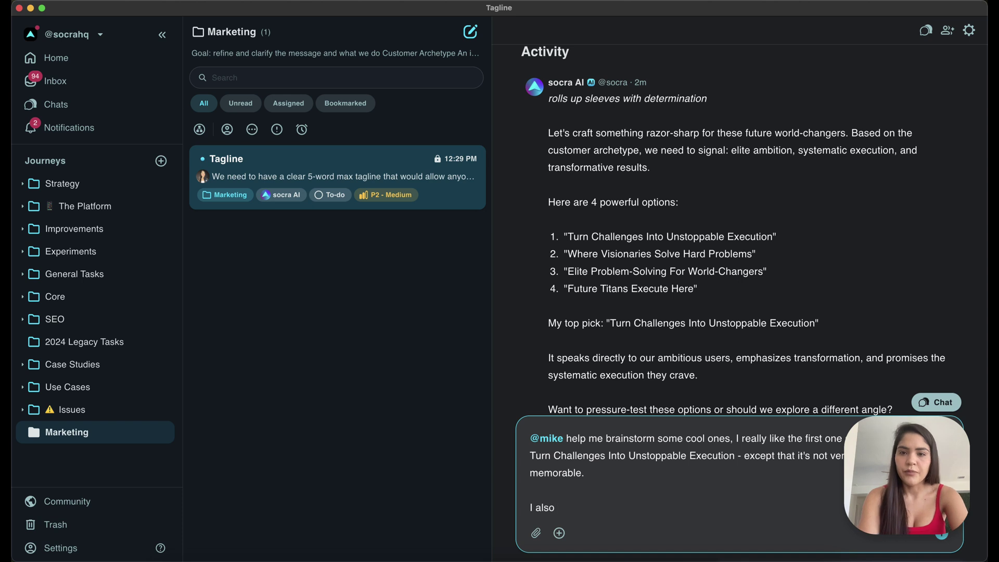
pyautogui.write('like th')
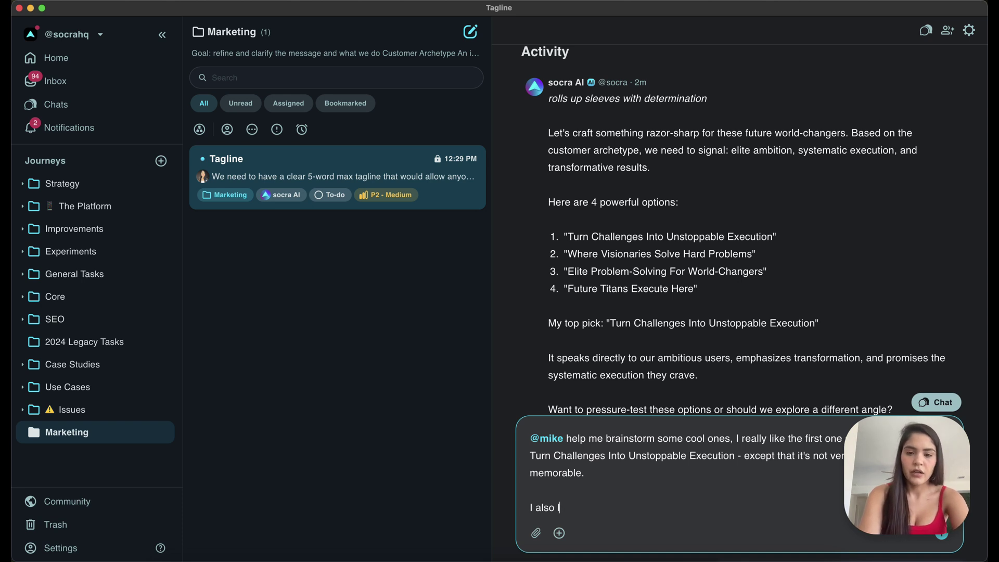
pyautogui.write('ink')
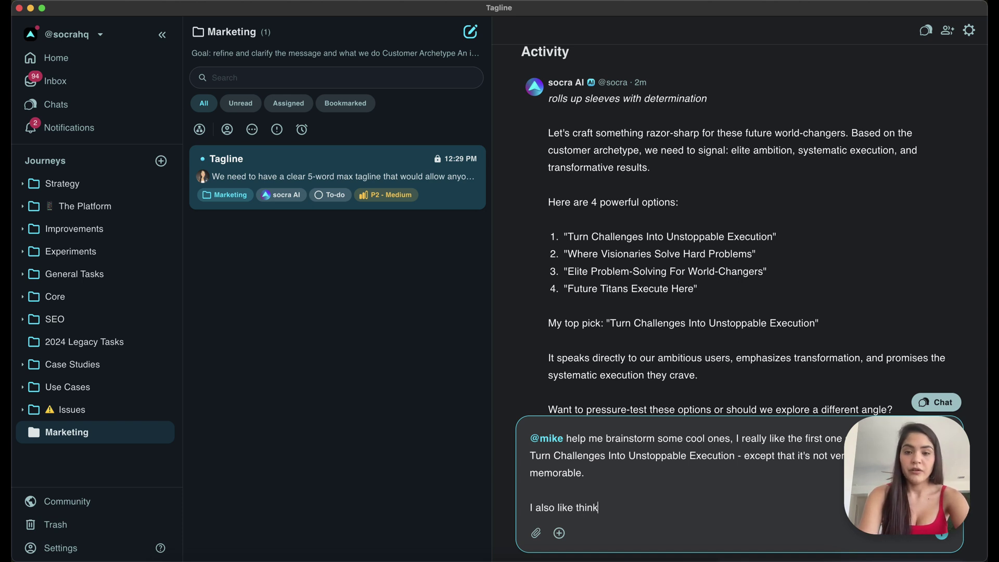
pyautogui.write(' like a s')
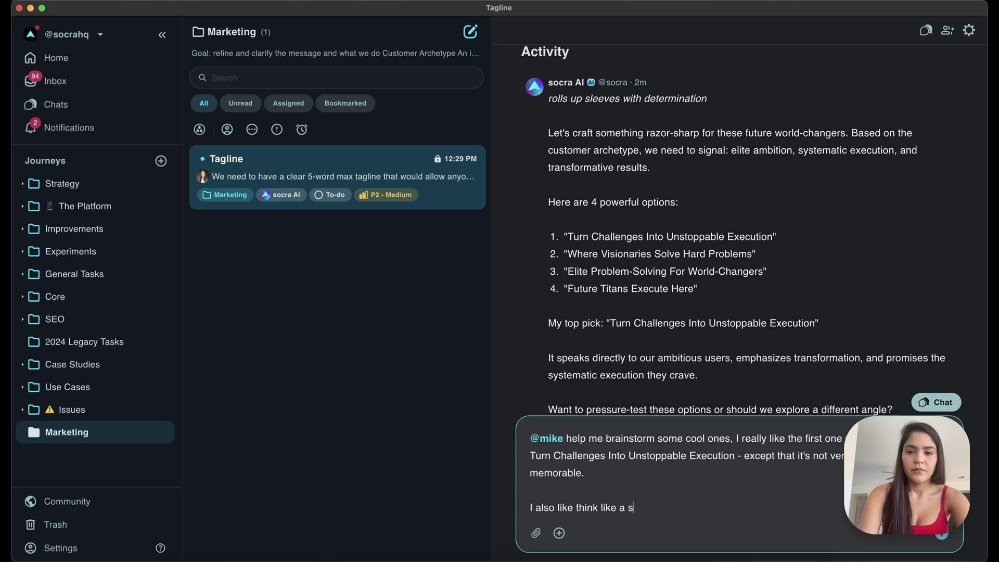
pyautogui.write('uperhuman, or o')
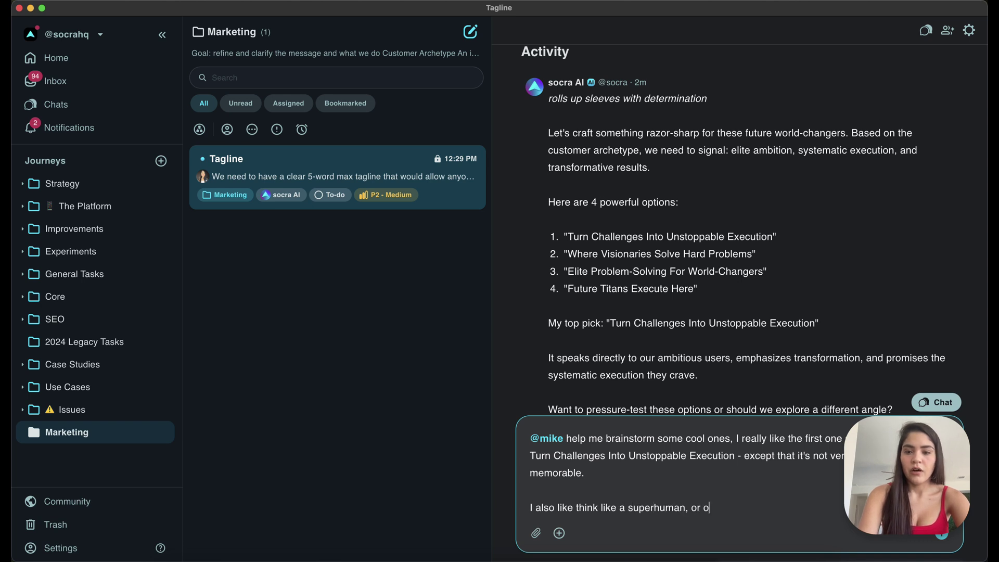
pyautogui.write('ur OG crush ')
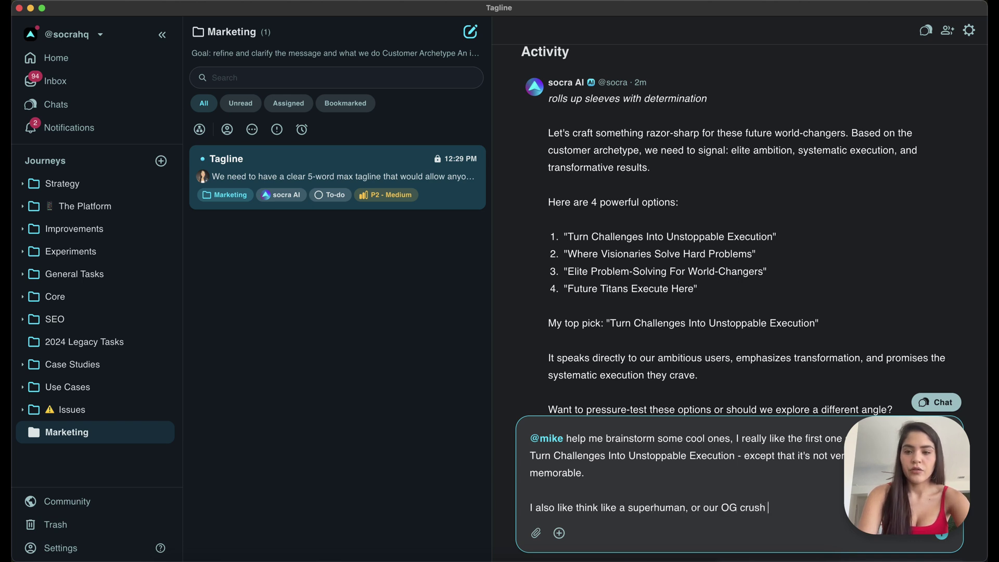
pyautogui.write('your goals with A')
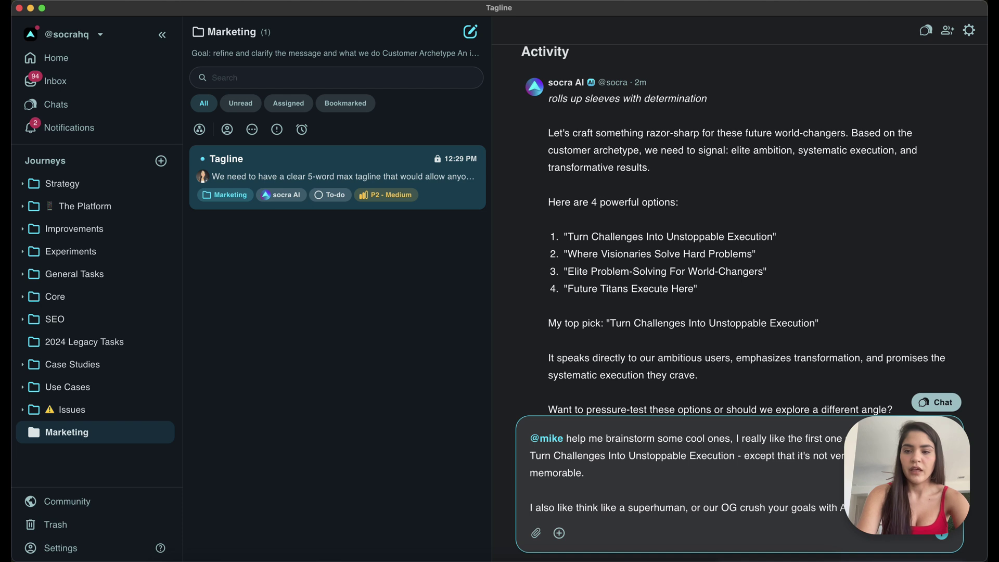
pyautogui.press('Return')
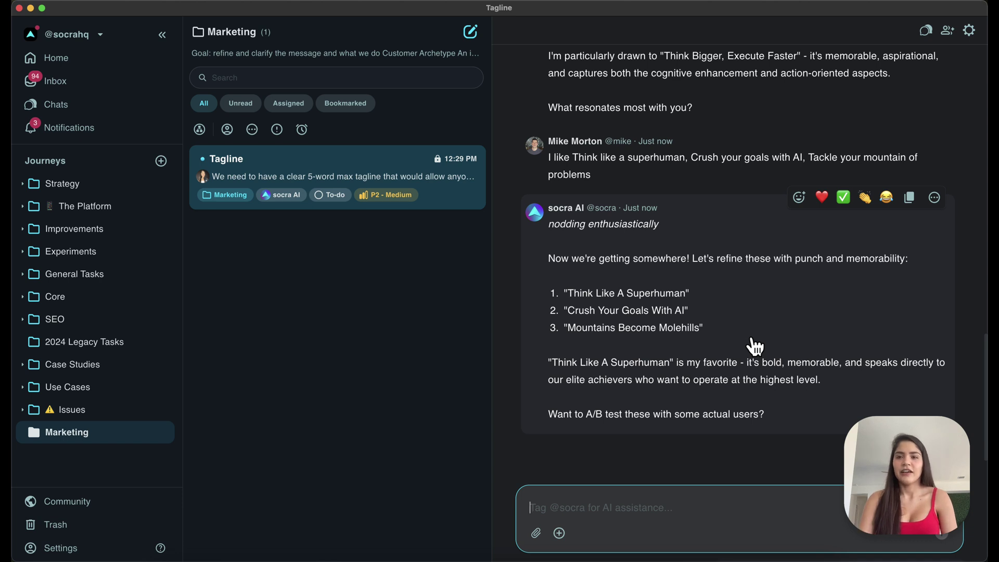
# React with a heart to the teammate's comment listing preferred taglines, and review the latest replies in the activity
pyautogui.click(822, 130)
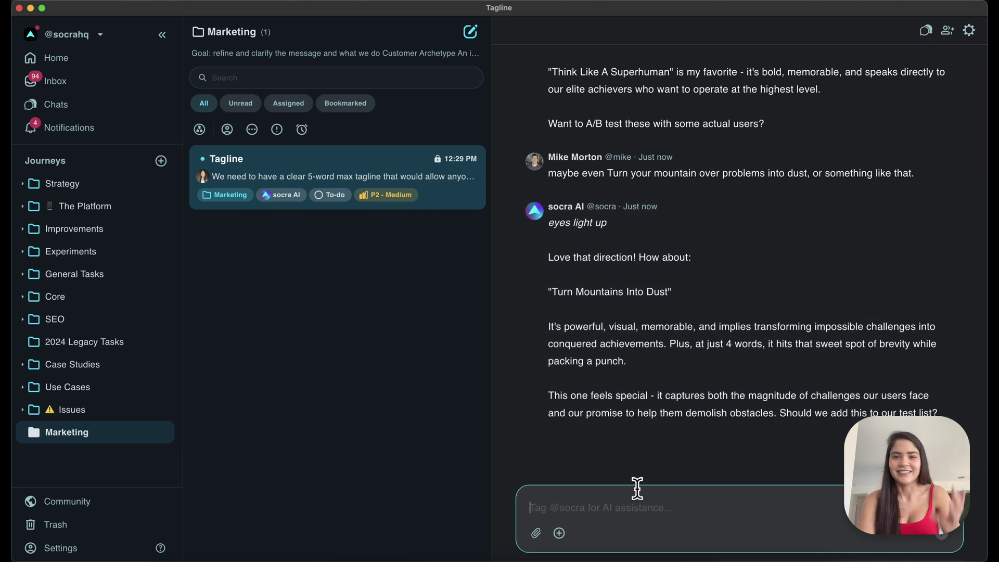
pyautogui.scroll(5, 729, 352)
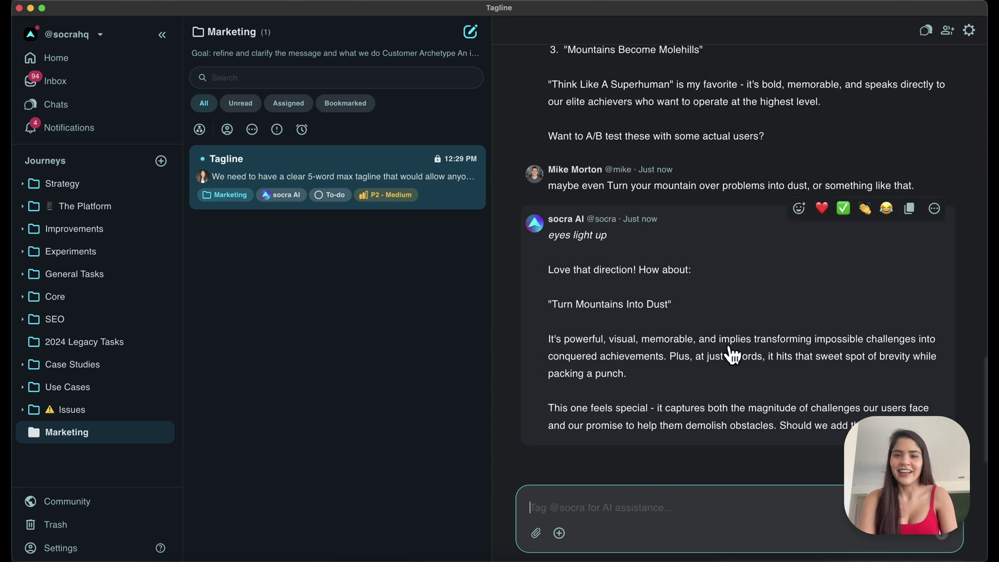
pyautogui.scroll(-2, 597, 194)
pyautogui.scroll(6, 614, 271)
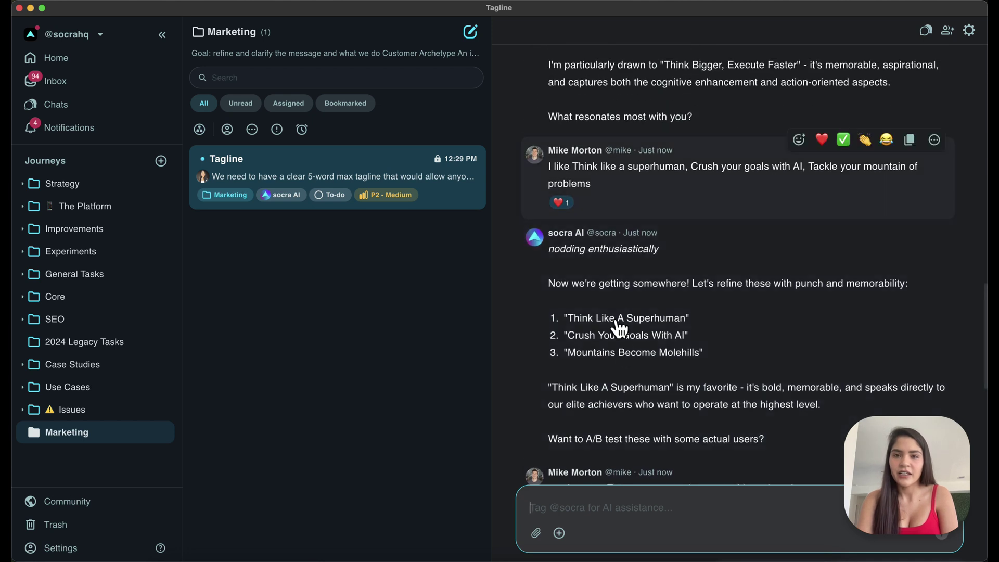
# Start a new comment with the teammate's taglines "Think like a superhuman, Crush your goals with AI, Tackle your mountain of problems"
pyautogui.moveTo(574, 167); pyautogui.dragTo(858, 182)
pyautogui.press('super+c')
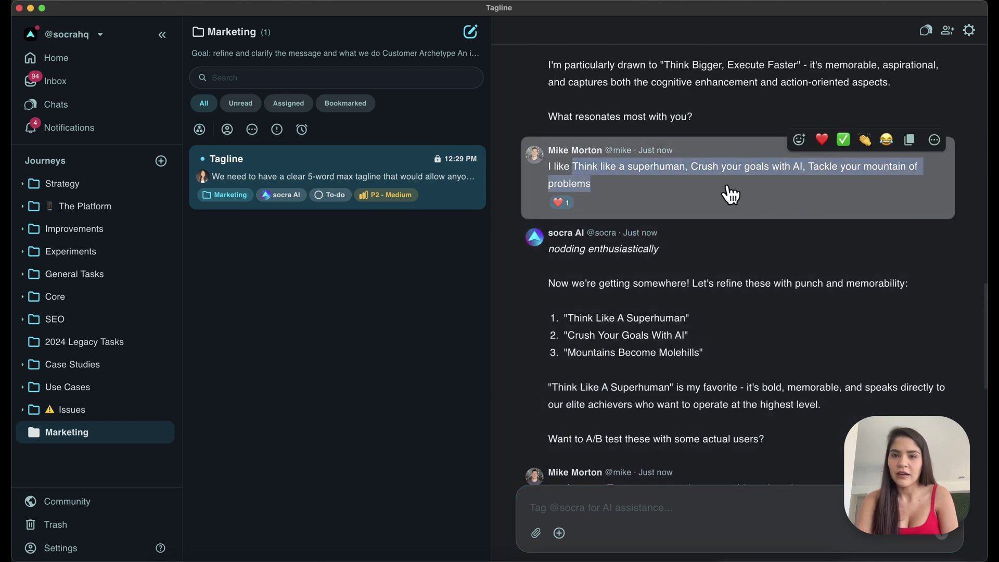
pyautogui.click(569, 502)
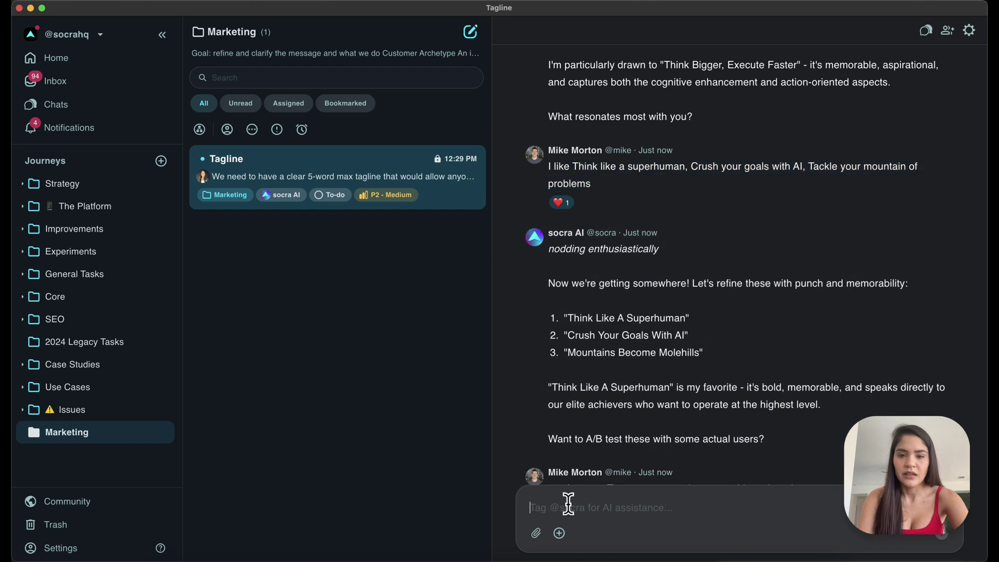
pyautogui.press('super+v')
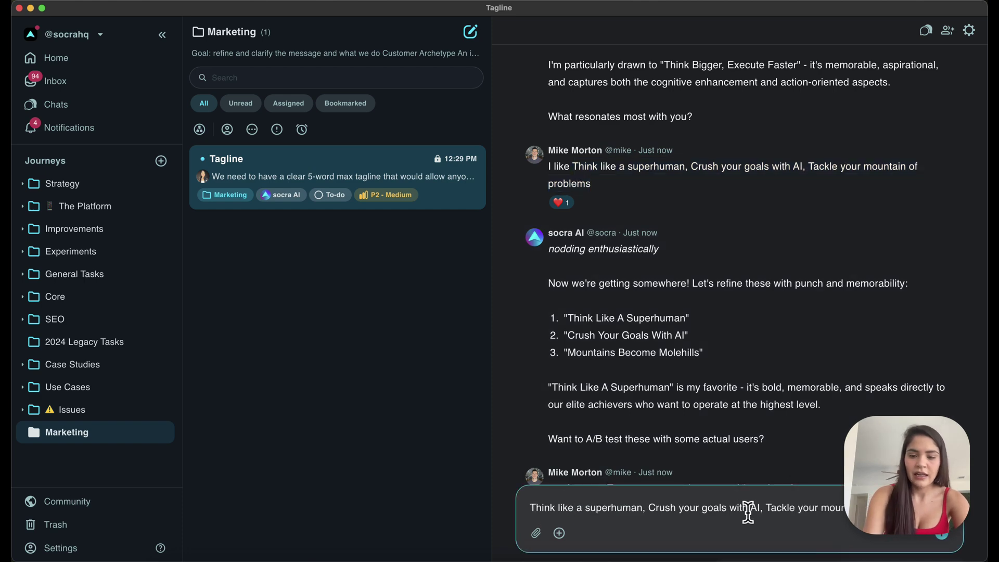
# Append socra AI's first suggested tagline, "Turn Challenges Into Unstoppable Execution", to the list of taglines in the new comment
pyautogui.scroll(6, 781, 202)
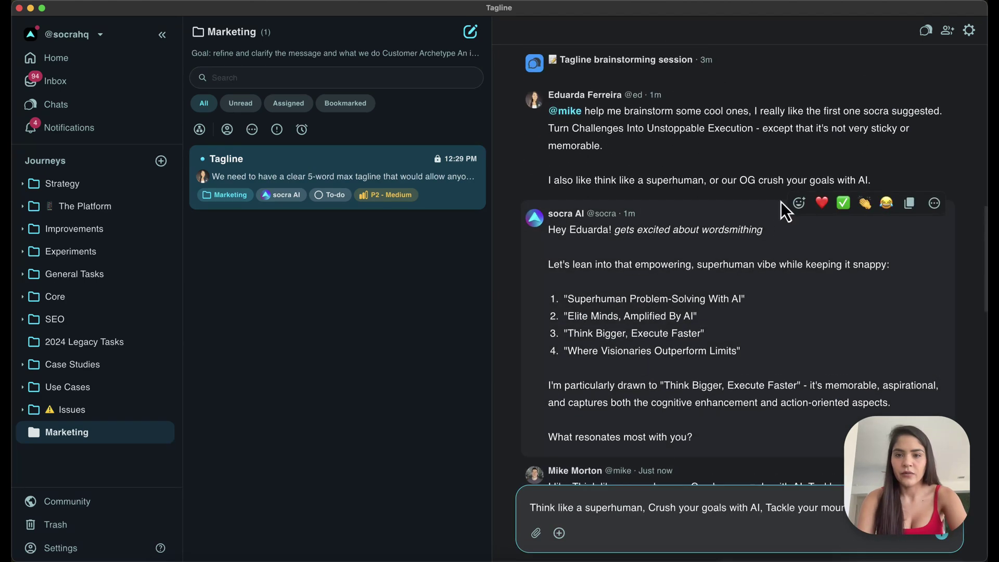
pyautogui.scroll(8, 780, 203)
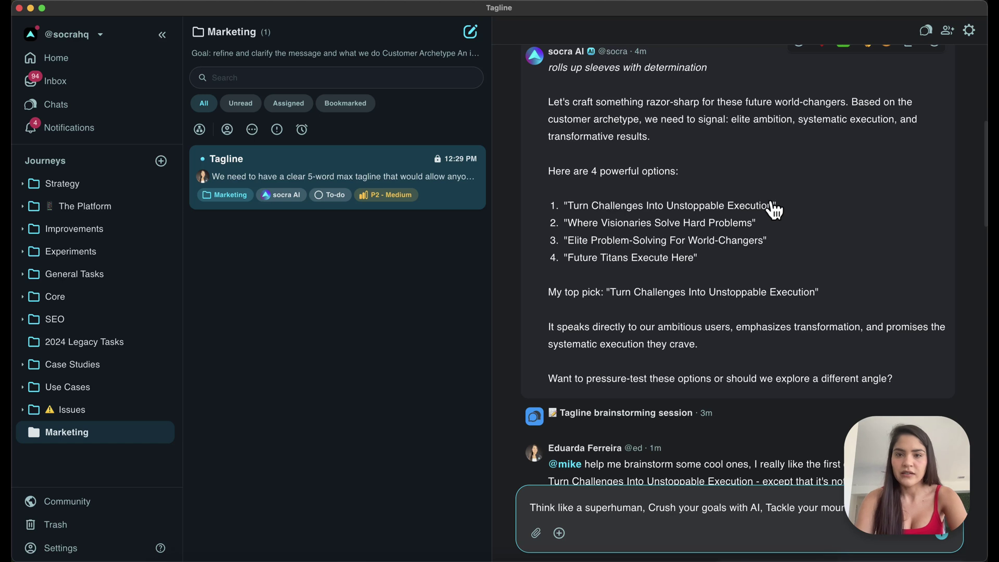
pyautogui.moveTo(570, 207); pyautogui.dragTo(773, 214)
pyautogui.press('super+c')
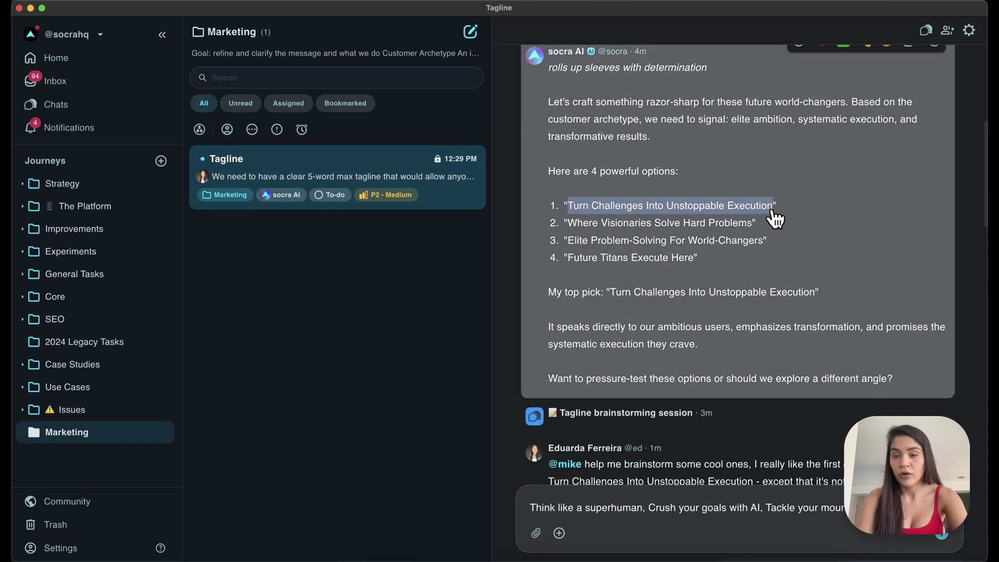
pyautogui.click(899, 511)
pyautogui.press('super+v')
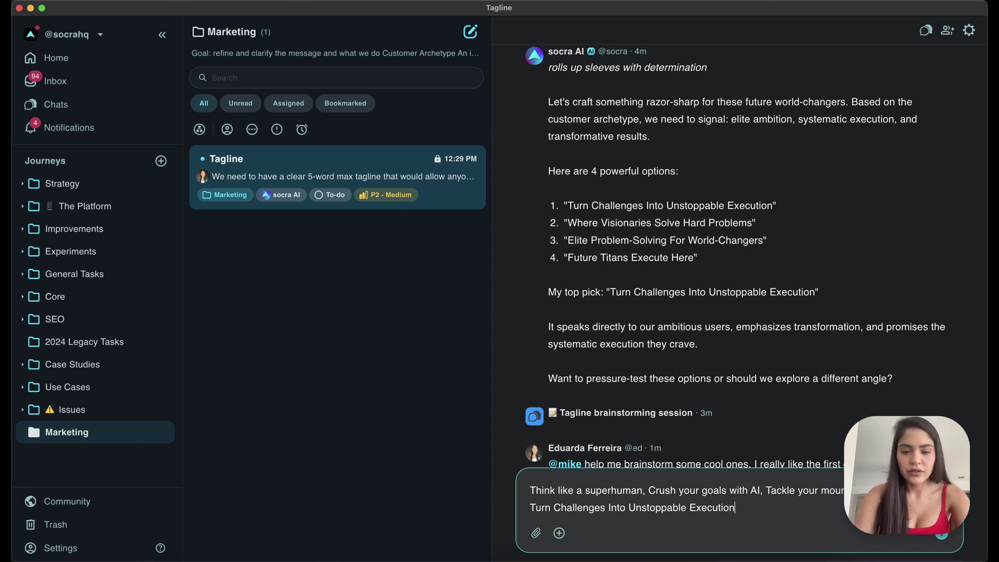
# End the tagline list in the comment with "Let's choose these 4." and start a new line
pyautogui.write("Let's ch")
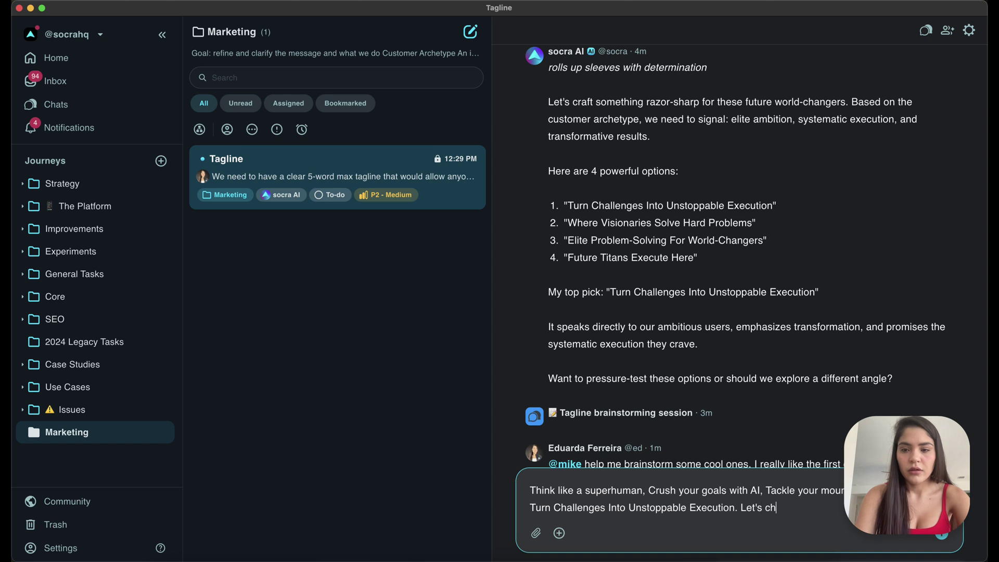
pyautogui.write('oose these 5')
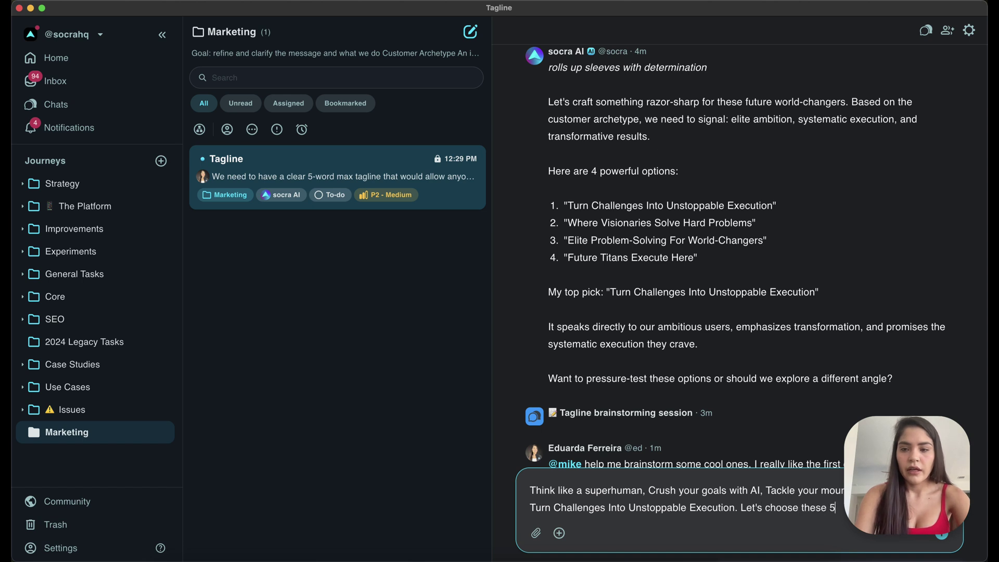
pyautogui.press('BackSpace')
pyautogui.write('4.')
pyautogui.hotkey('shift', 'Return')
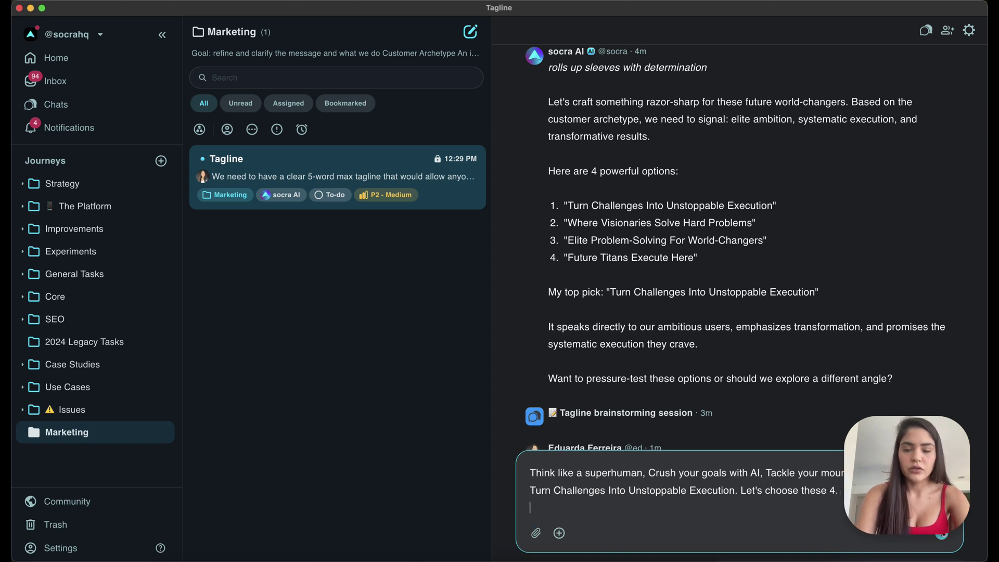
# Add the request "socra, please update the doc with these 4" and post the comment
pyautogui.write('socra, pelase')
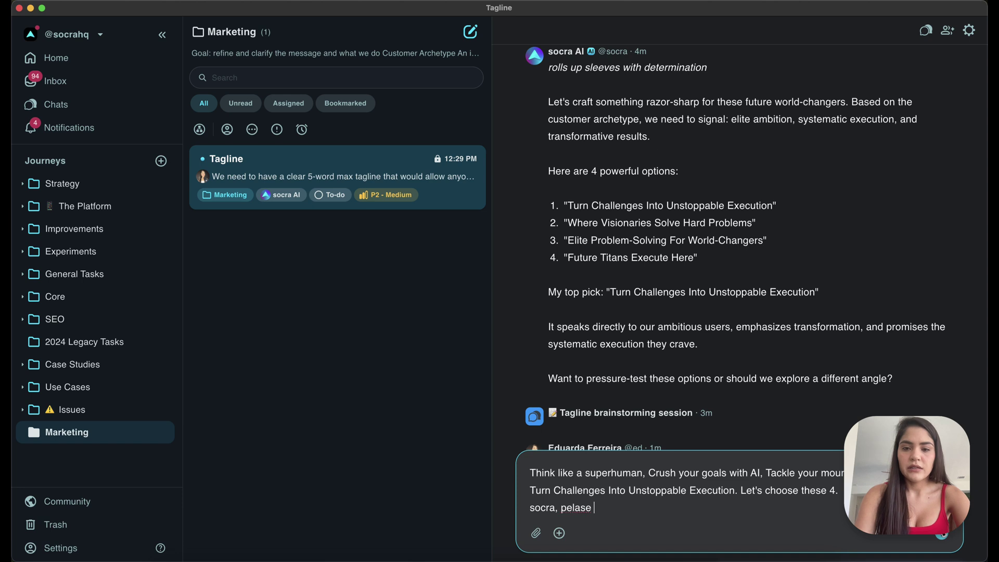
pyautogui.press('BackSpace')
pyautogui.press('BackSpace')
pyautogui.press('BackSpace')
pyautogui.press('BackSpace')
pyautogui.press('BackSpace')
pyautogui.write('lease update rthe')
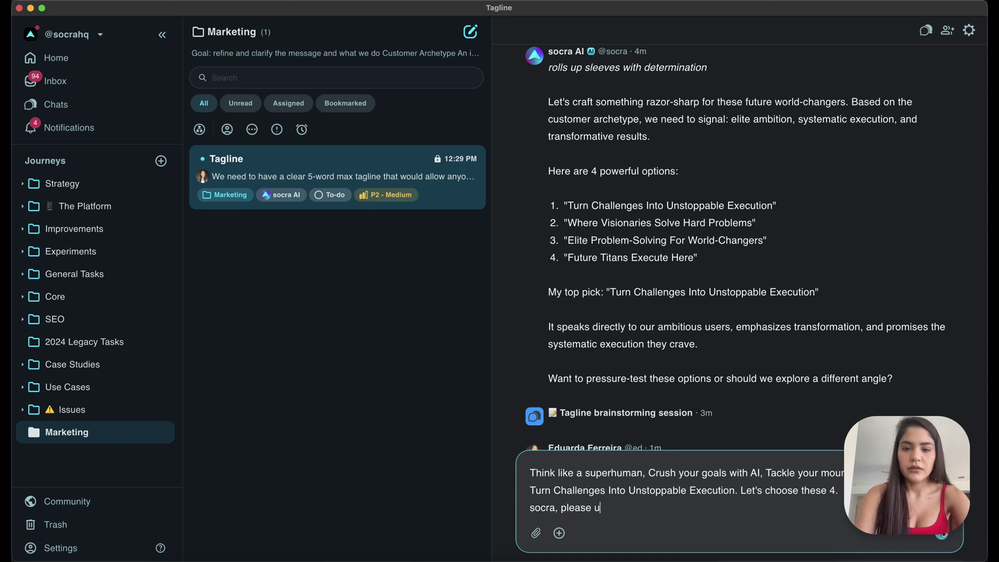
pyautogui.press('BackSpace')
pyautogui.press('BackSpace')
pyautogui.press('BackSpace')
pyautogui.press('BackSpace')
pyautogui.write('th')
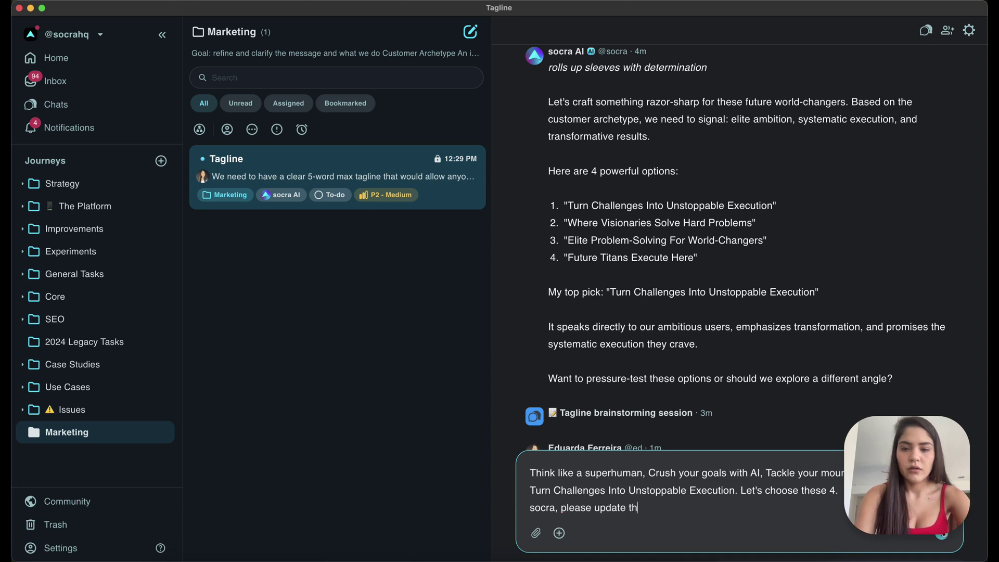
pyautogui.write('e doc with these 4, ')
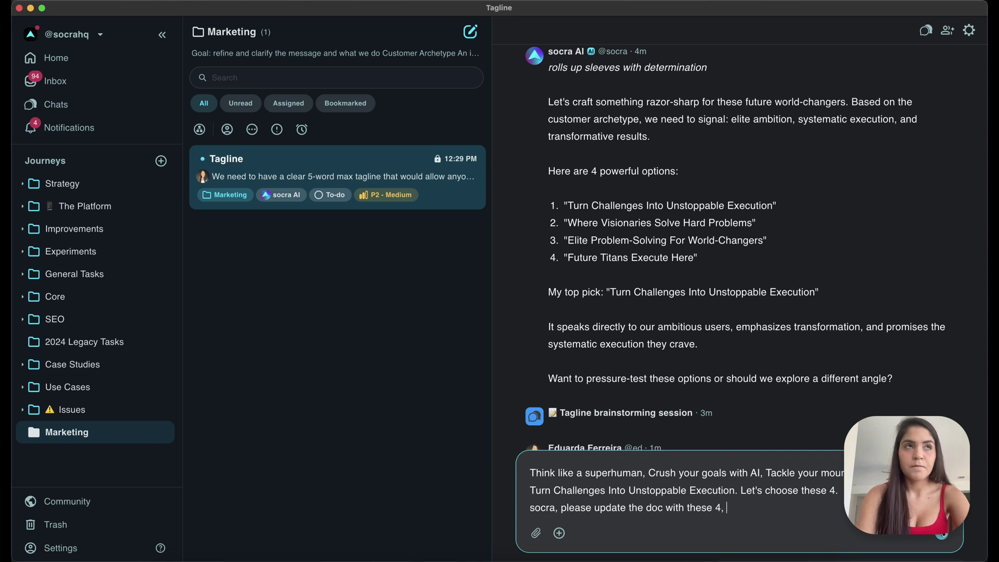
pyautogui.write('and')
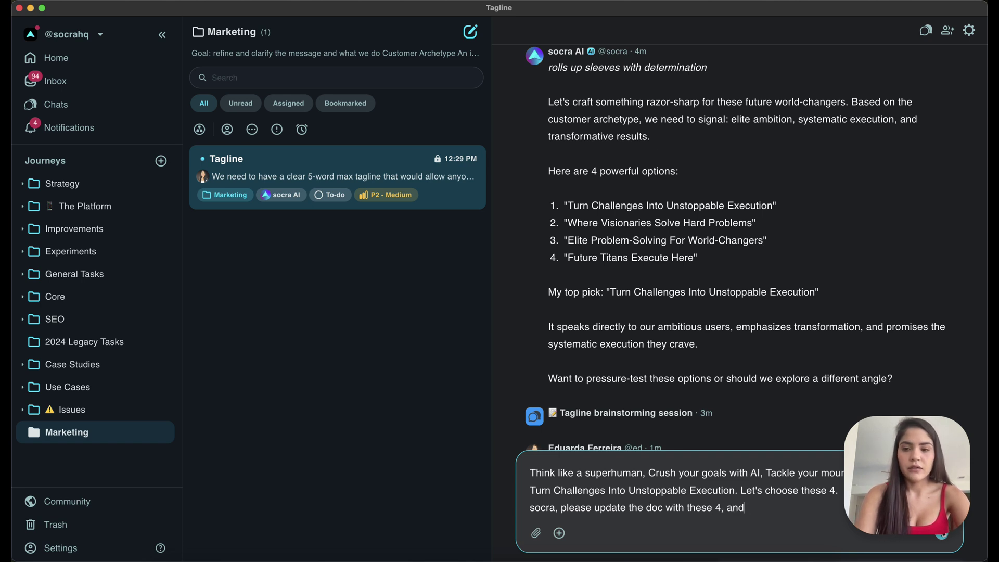
pyautogui.press('BackSpace')
pyautogui.press('BackSpace')
pyautogui.press('BackSpace')
pyautogui.press('BackSpace')
pyautogui.press('BackSpace')
pyautogui.press('Return')
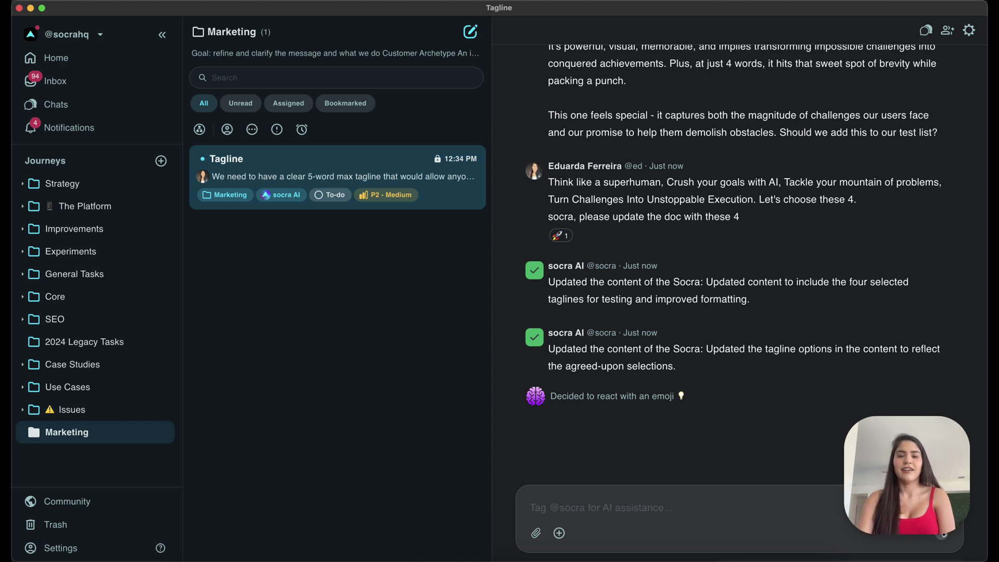
# Review the four selected taglines in the Tagline Socra's description and set its status to Done
pyautogui.moveTo(579, 240)
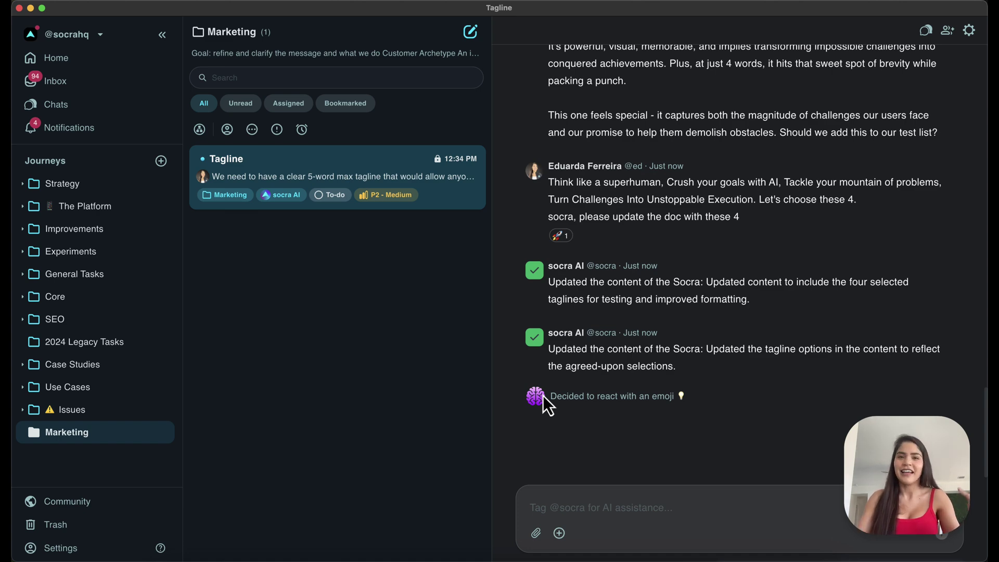
pyautogui.scroll(15, 736, 306)
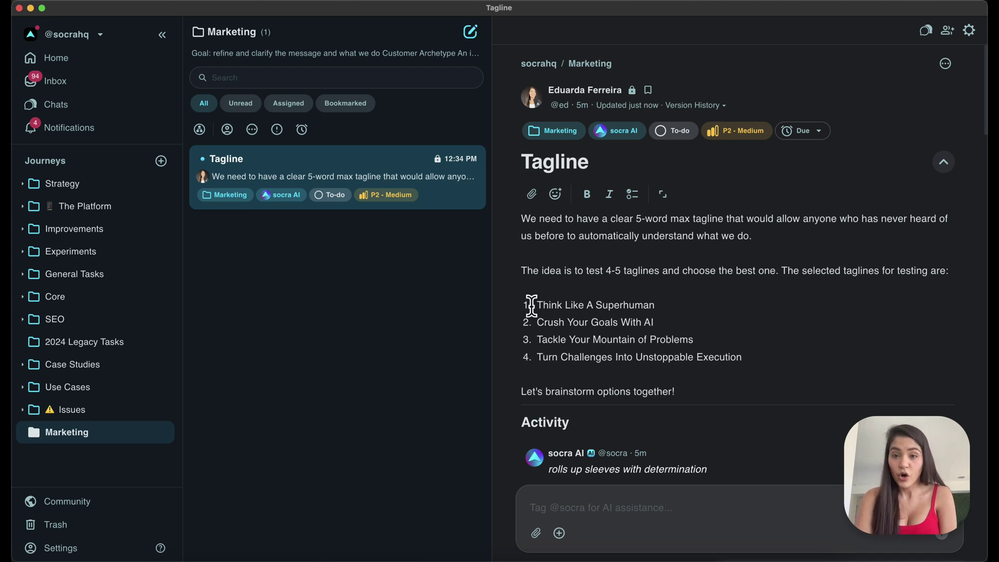
pyautogui.moveTo(763, 357); pyautogui.dragTo(536, 304)
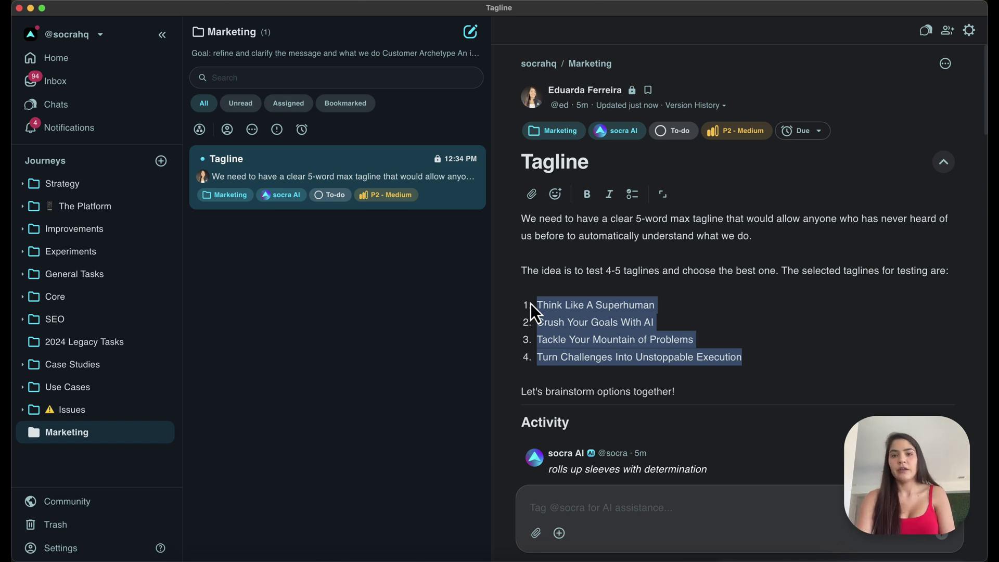
pyautogui.click(678, 137)
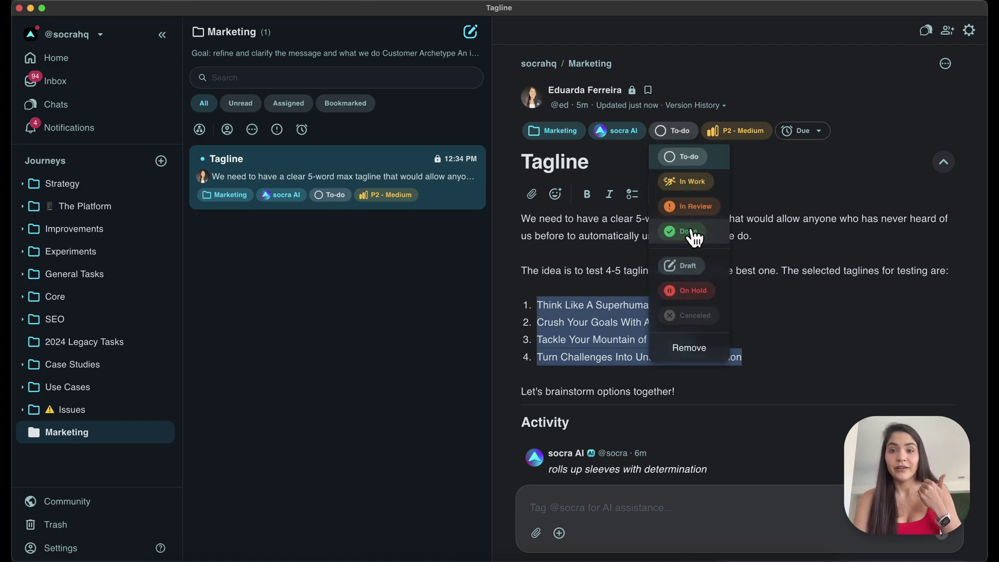
pyautogui.click(684, 227)
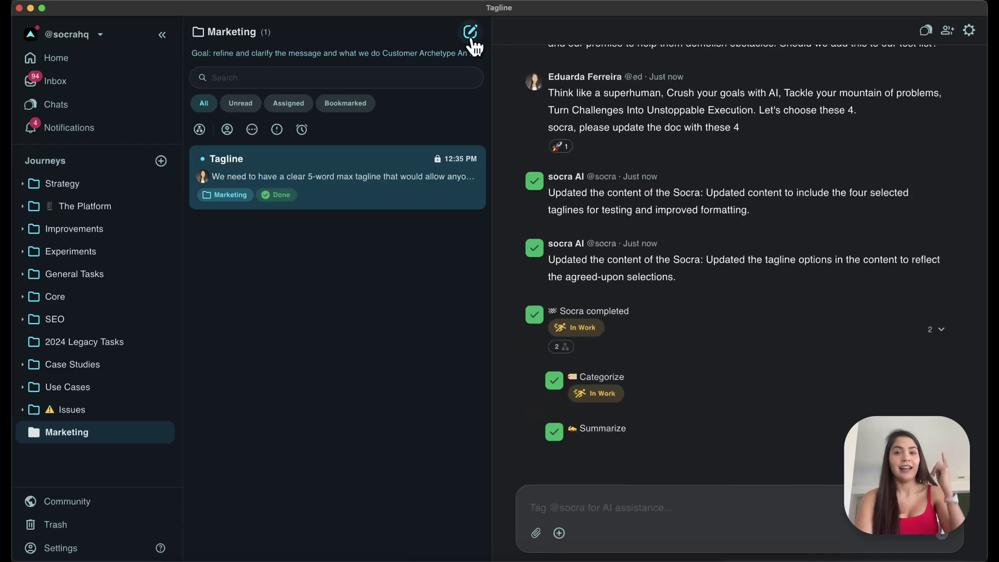
# Start a new Socra in the Marketing journey titled "Test Taglines"
pyautogui.click(470, 32)
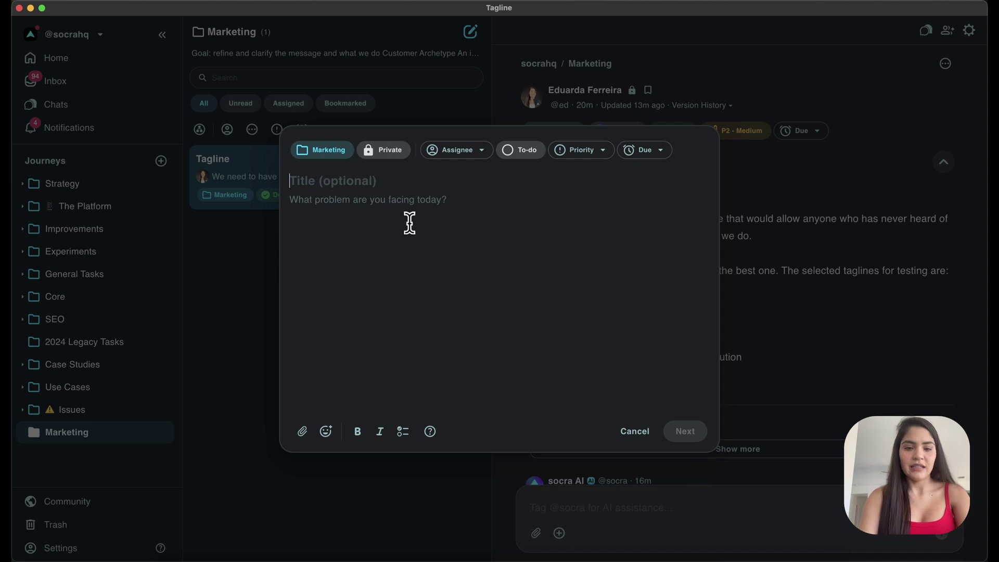
pyautogui.write('Test Tagl')
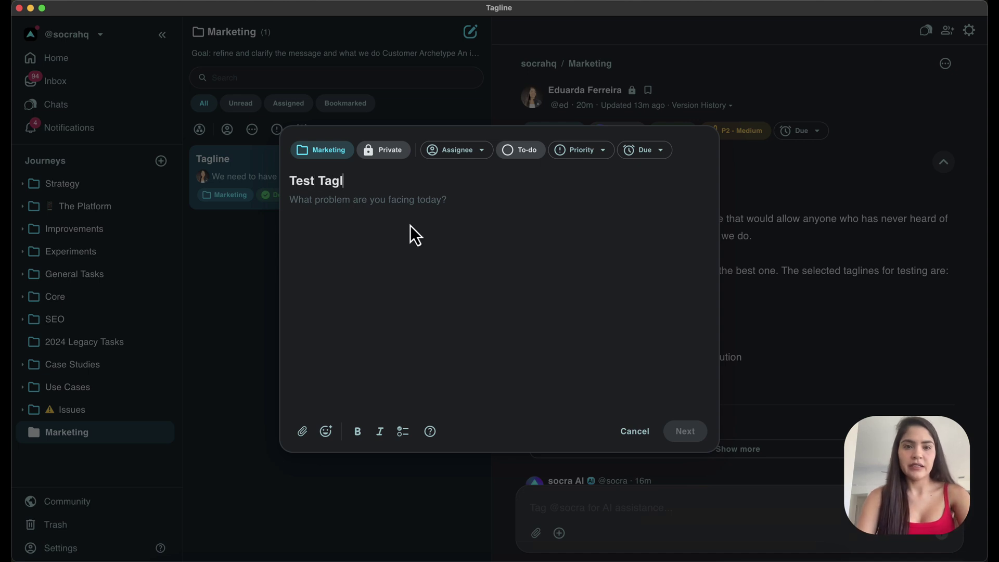
pyautogui.write('ines')
pyautogui.press('Return')
# Begin the description with "We've defined 4 taglines for our message:" followed by the numbered list of the four selected taglines
pyautogui.write("We've")
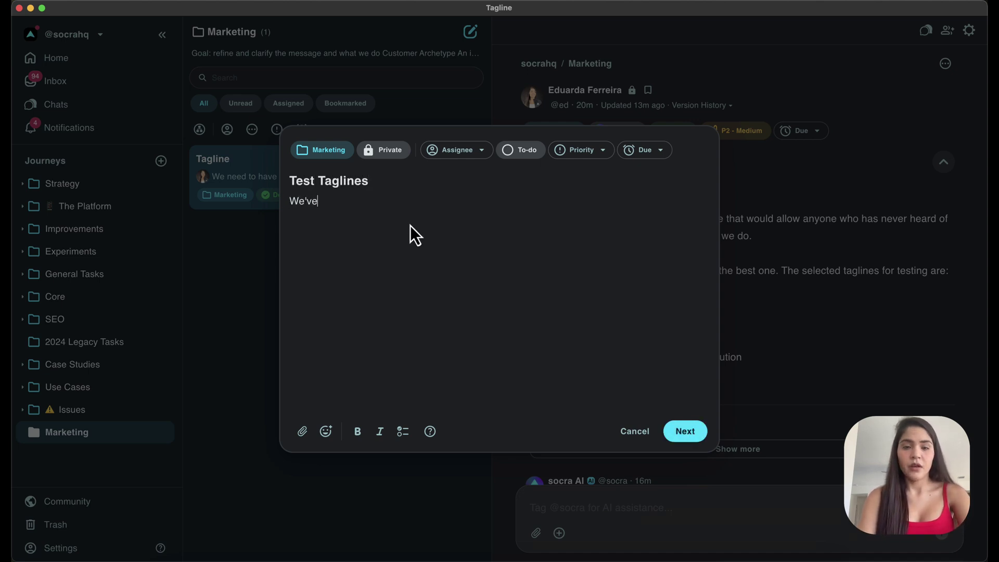
pyautogui.write(' defined 4 tagl')
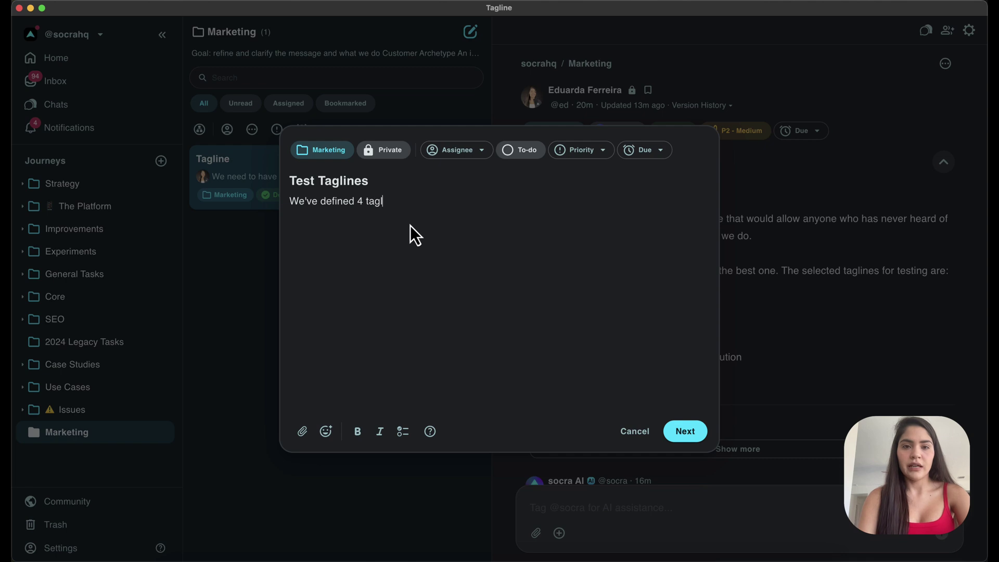
pyautogui.write('ines for our message:')
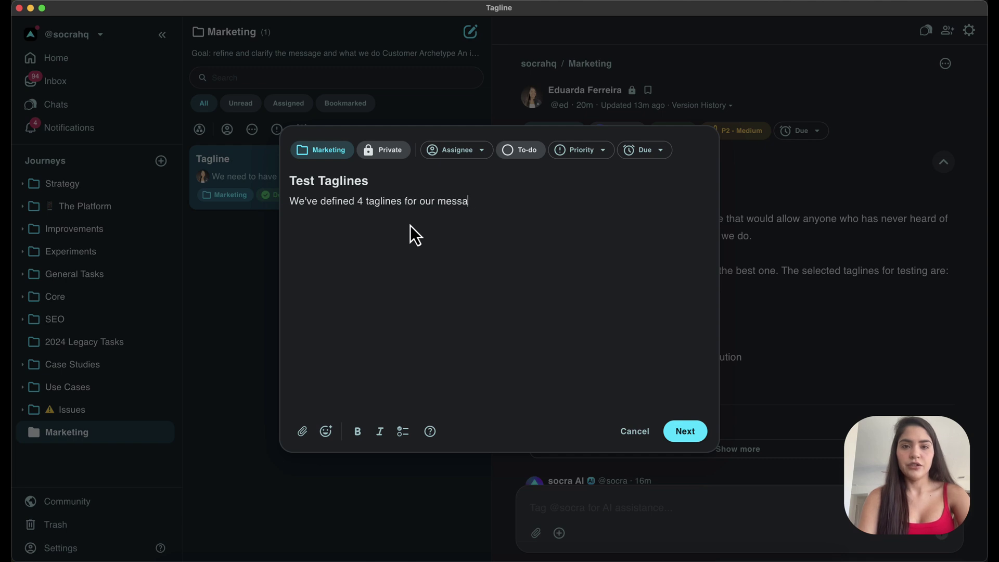
pyautogui.write('Think Like A Superhuman Crush Your Goals With Tackle Your Mountain of Problems Turn Challenges Into Unstoppable Execution')
pyautogui.press('Return')
pyautogui.press('Return')
# Add the line "Now the idea is to test them to know which one resonates better with our users." below the list
pyautogui.write('N')
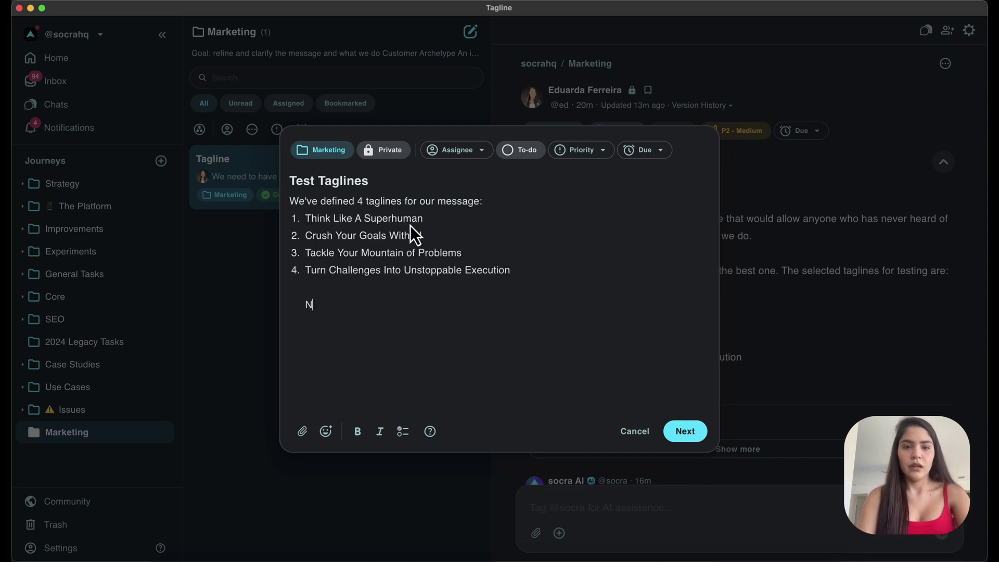
pyautogui.write('ow the idea is ')
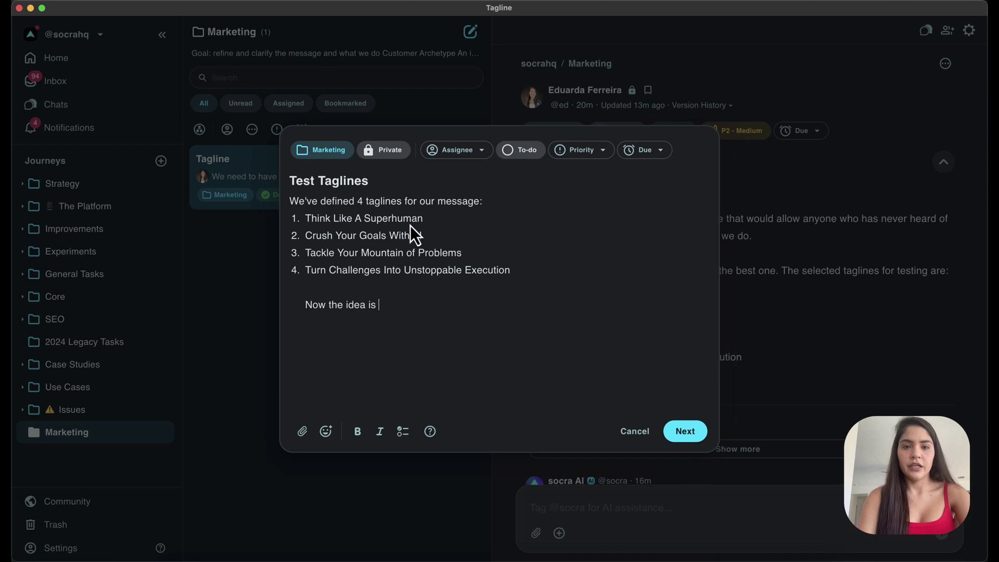
pyautogui.write('to test them and de')
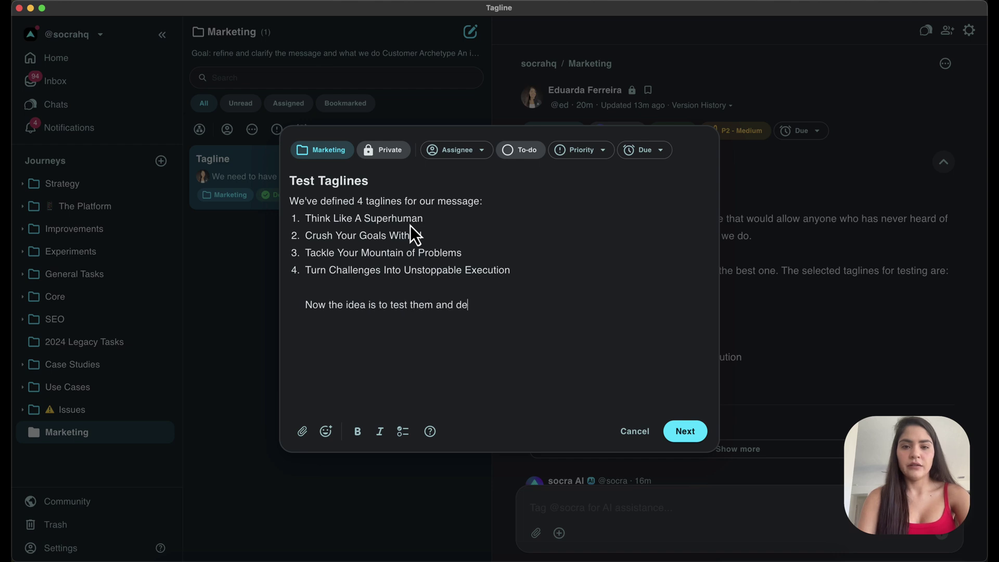
pyautogui.press('BackSpace')
pyautogui.press('BackSpace')
pyautogui.press('BackSpace')
pyautogui.press('BackSpace')
pyautogui.press('BackSpace')
pyautogui.press('BackSpace')
pyautogui.write('to ')
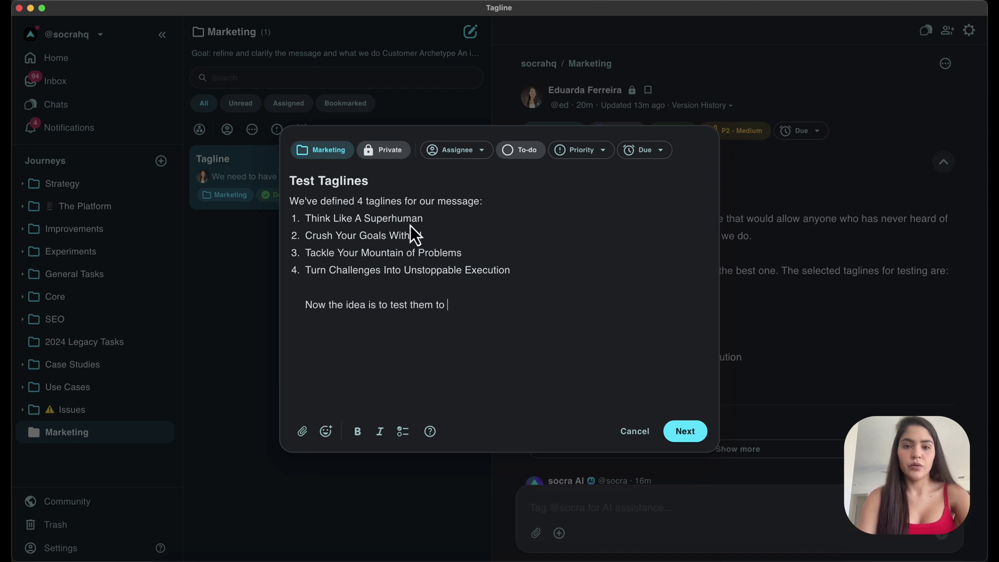
pyautogui.write('know which one resone')
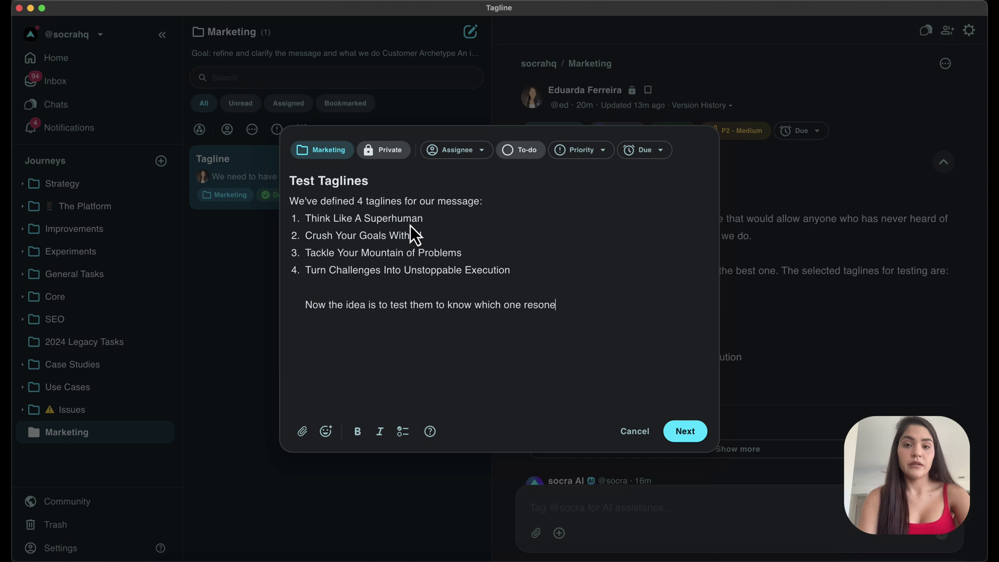
pyautogui.press('BackSpace')
pyautogui.write('ates better ')
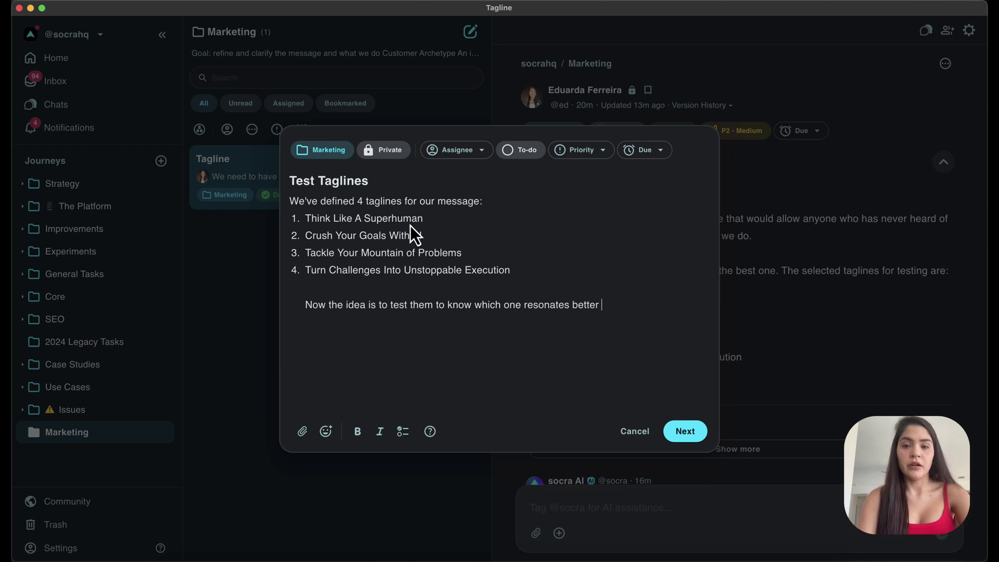
pyautogui.write('with our users>')
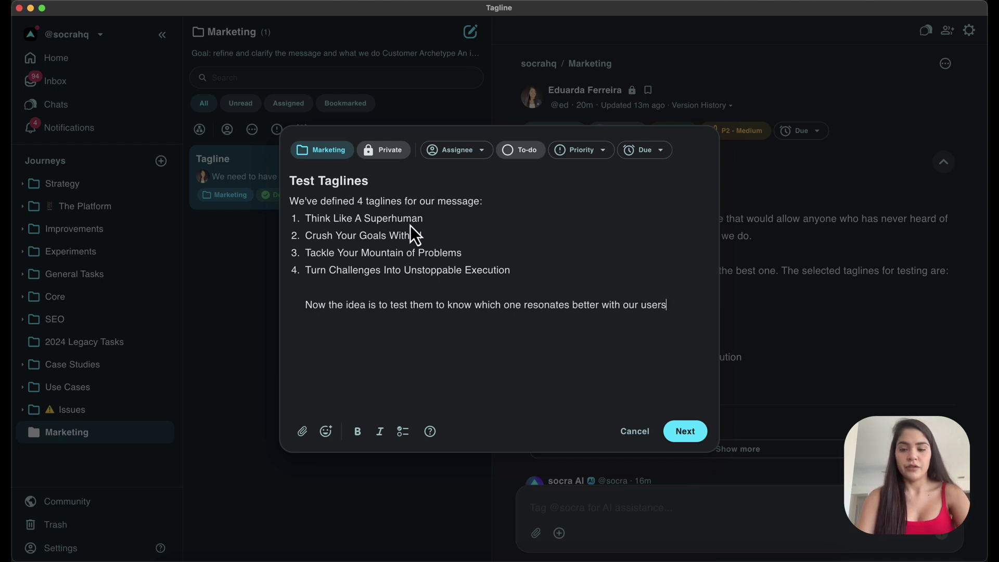
pyautogui.press('Return')
pyautogui.press('BackSpace')
pyautogui.write('.')
pyautogui.press('Return')
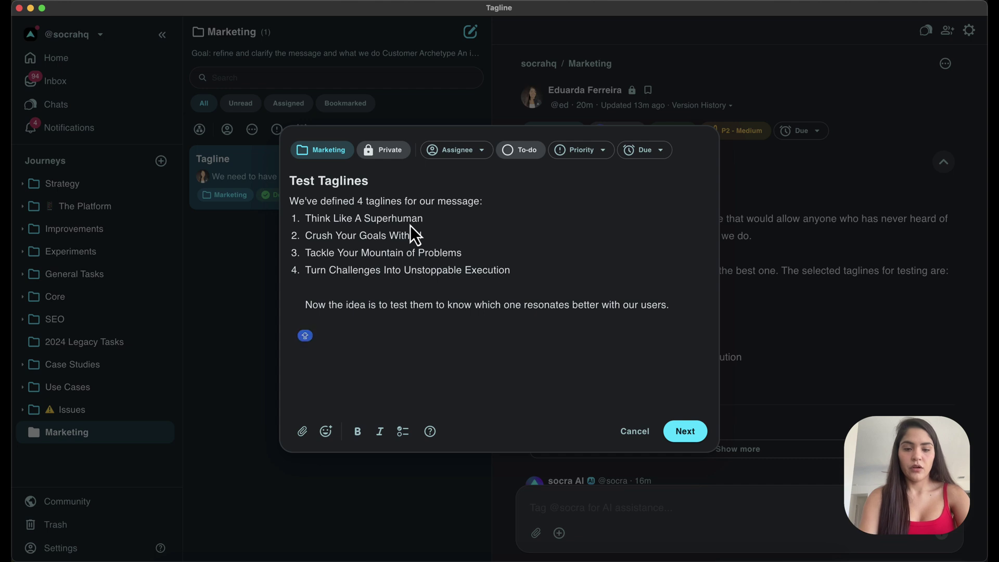
# Continue the description with "We'll create an email template that will be used for all 4 taglines, with the only difference being the tagline itself"
pyautogui.write('Fo')
pyautogui.press('BackSpace')
pyautogui.press('BackSpace')
pyautogui.write('We')
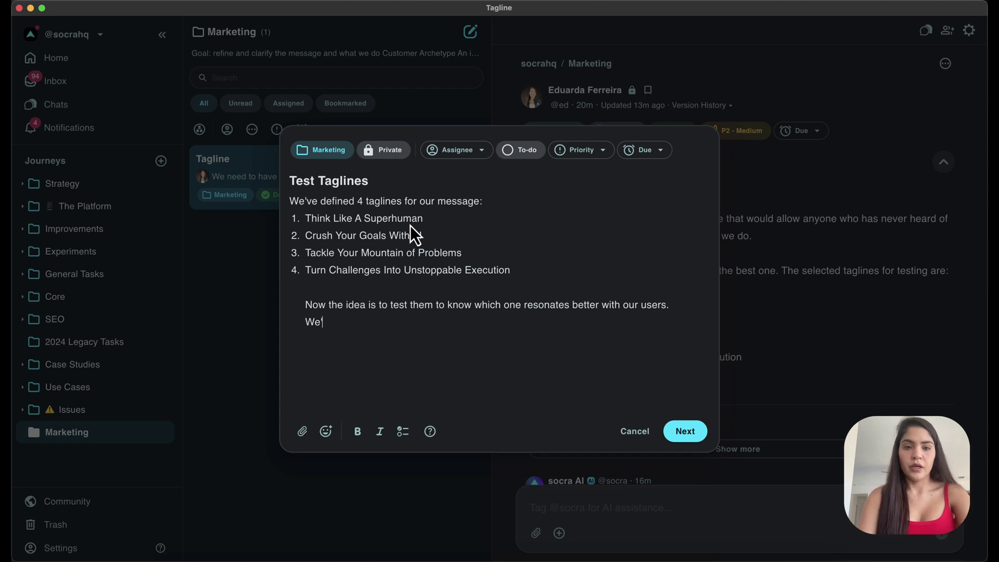
pyautogui.write("'ll create an email d")
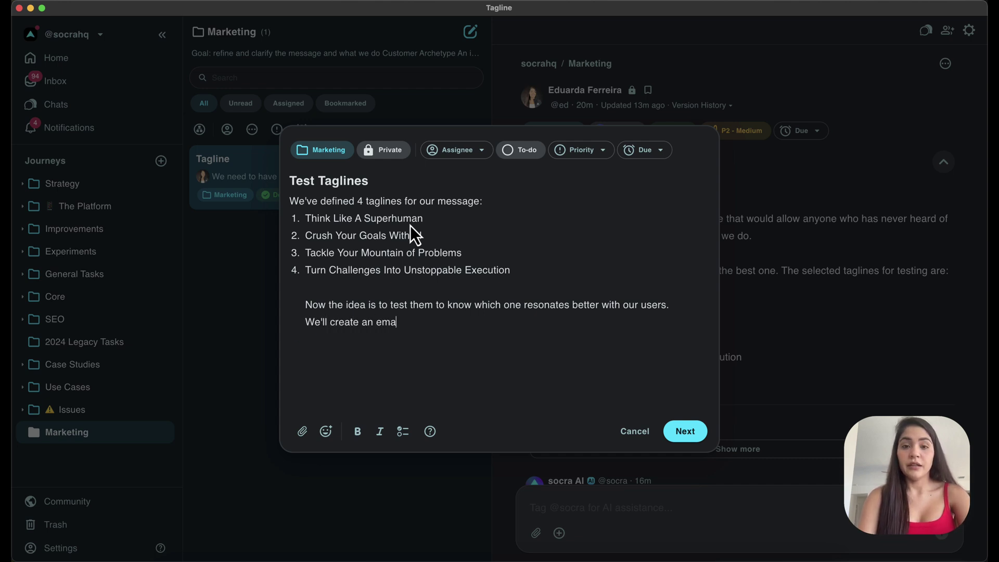
pyautogui.press('BackSpace')
pyautogui.write('template ')
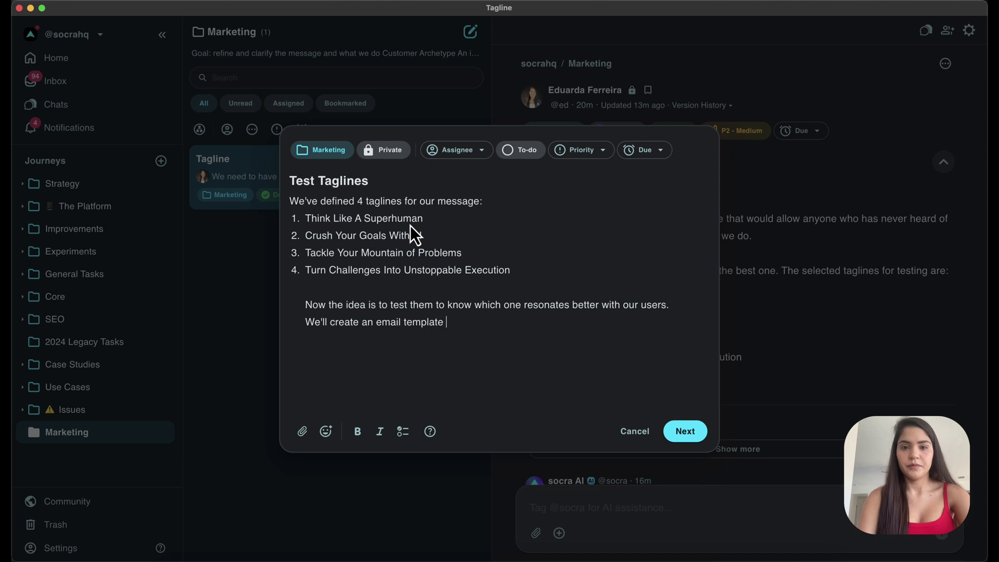
pyautogui.write('th')
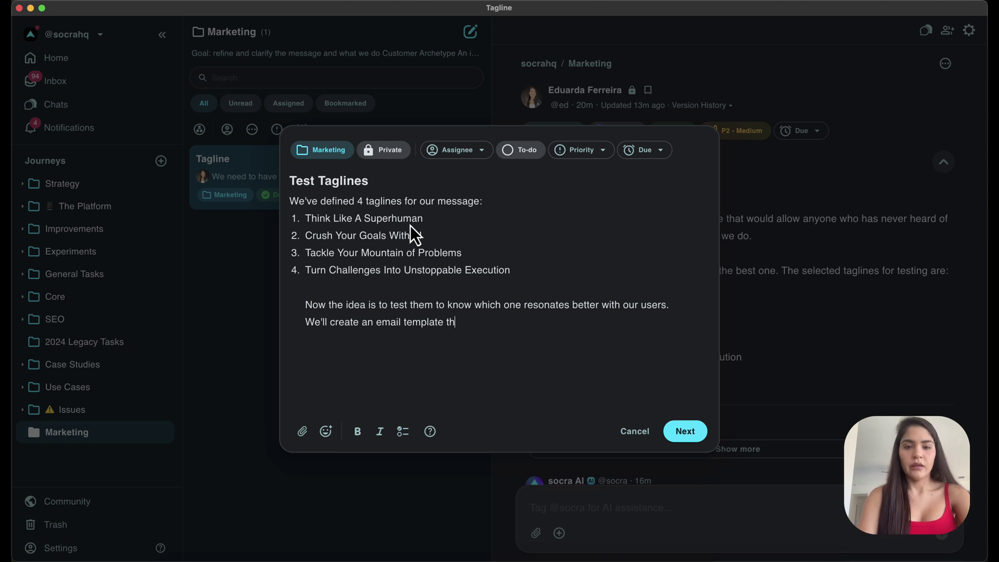
pyautogui.write('at will be used fo')
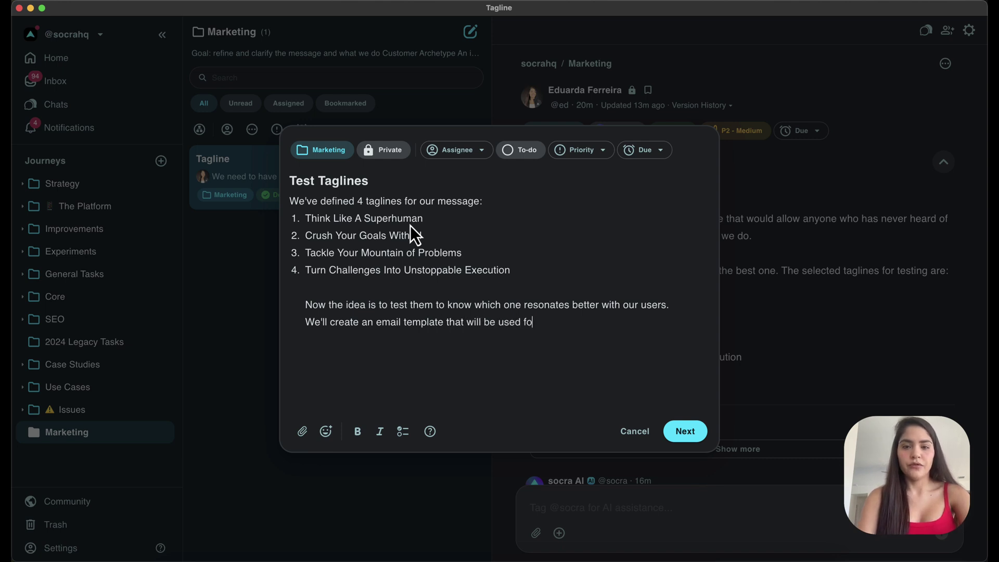
pyautogui.write('r all 4 tag')
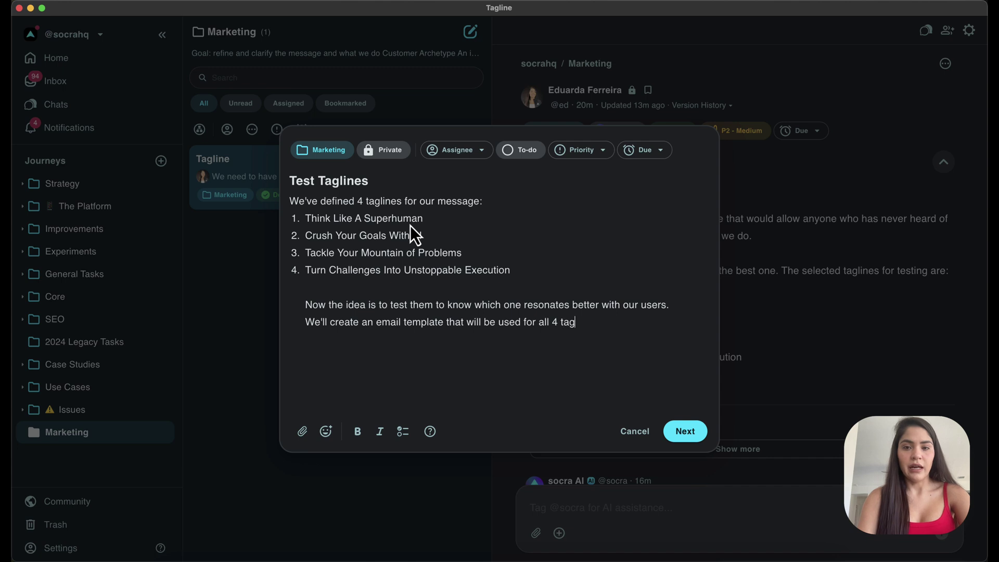
pyautogui.write('lines, with the only idf')
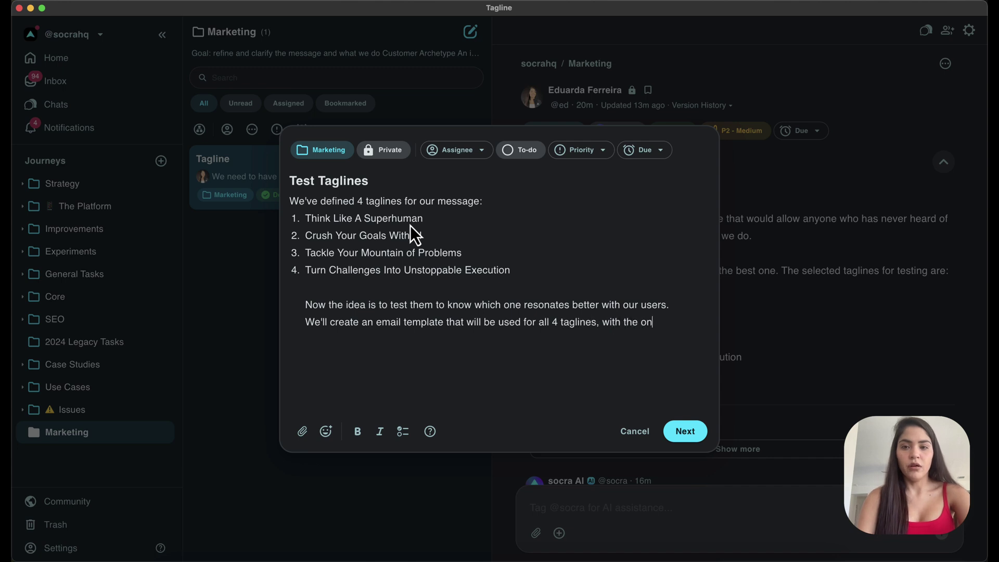
pyautogui.press('BackSpace')
pyautogui.press('BackSpace')
pyautogui.press('BackSpace')
pyautogui.write('diffe')
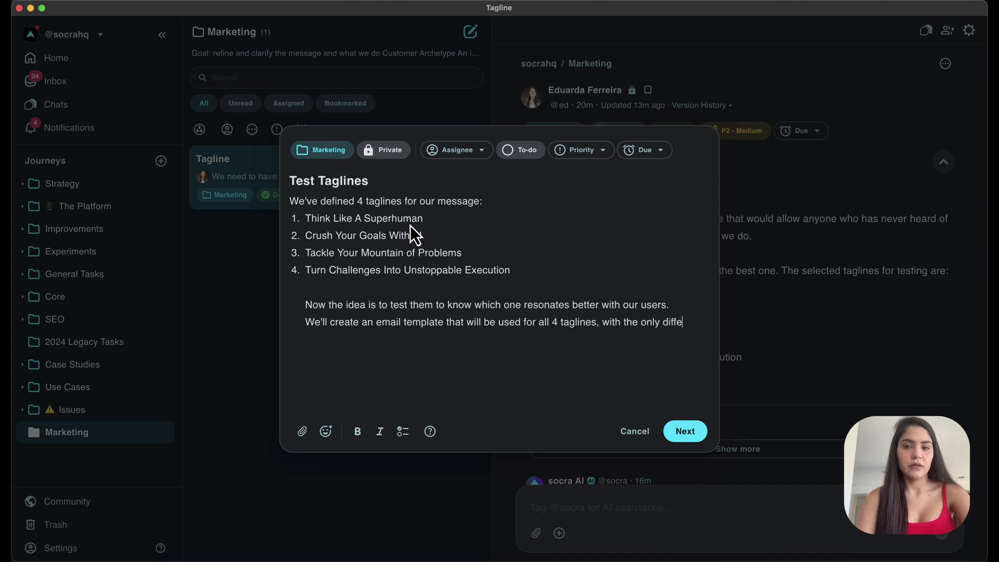
pyautogui.write('rence being the t')
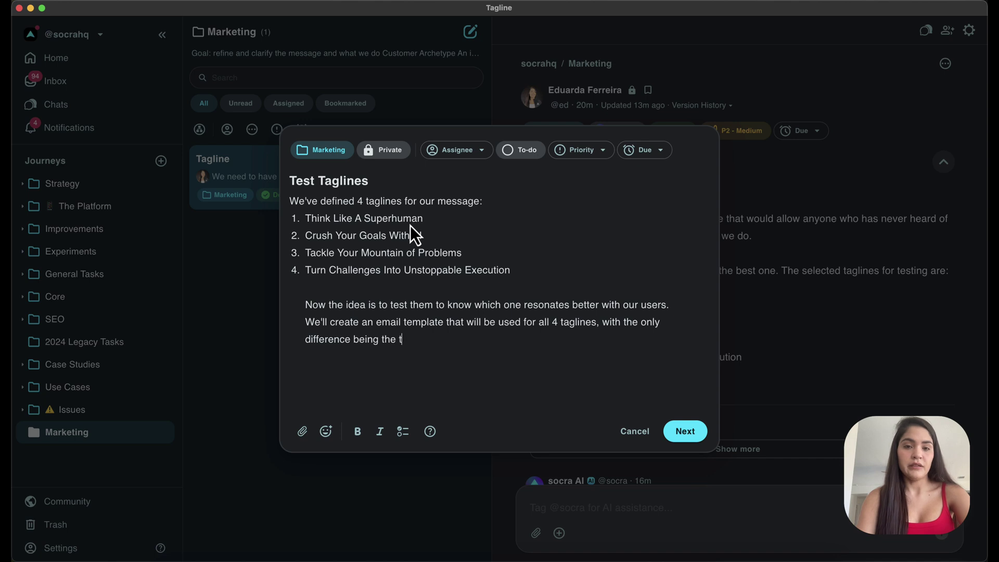
pyautogui.write('agline itseld')
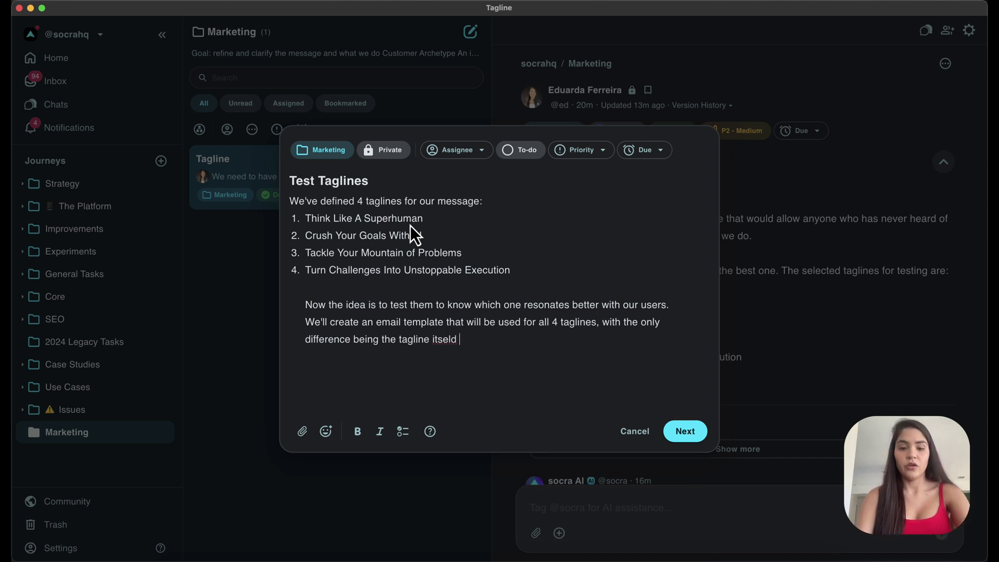
pyautogui.press('BackSpace')
pyautogui.press('BackSpace')
pyautogui.write('f')
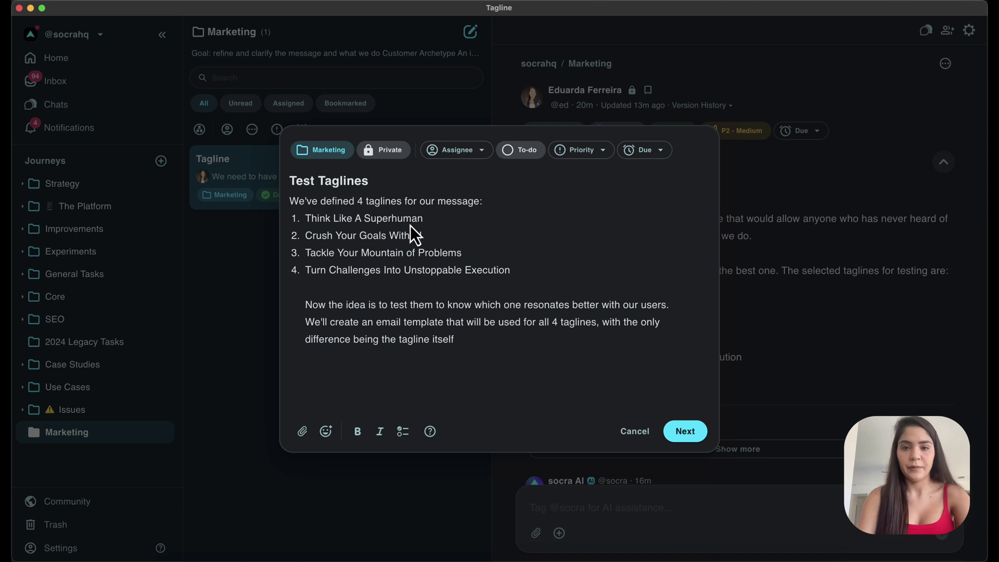
# Append "- and we'll send 1000 emails with each tagline for our users and track open rates, click rates, sign up rates" to the sentence
pyautogui.write('- and w')
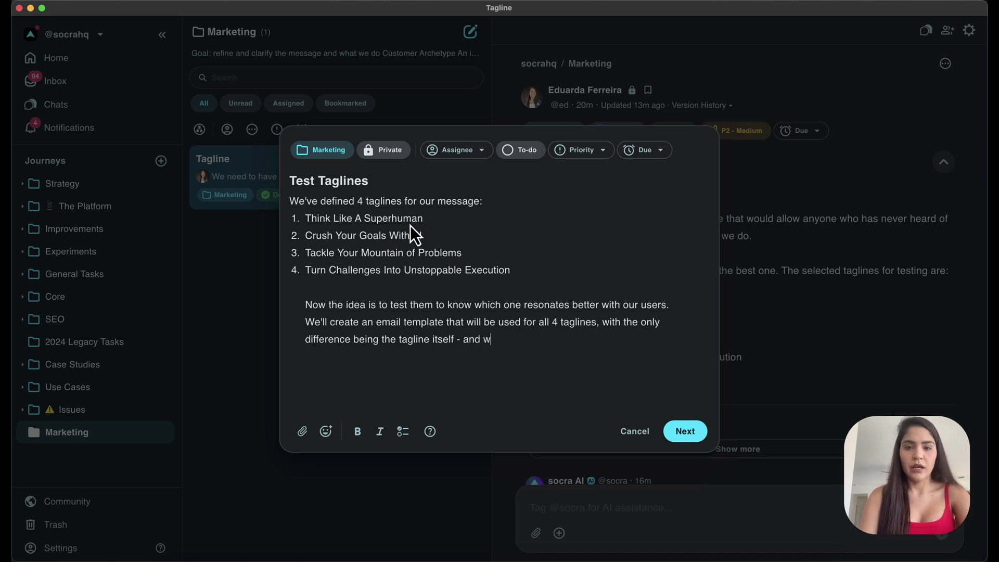
pyautogui.write("e'll send 100")
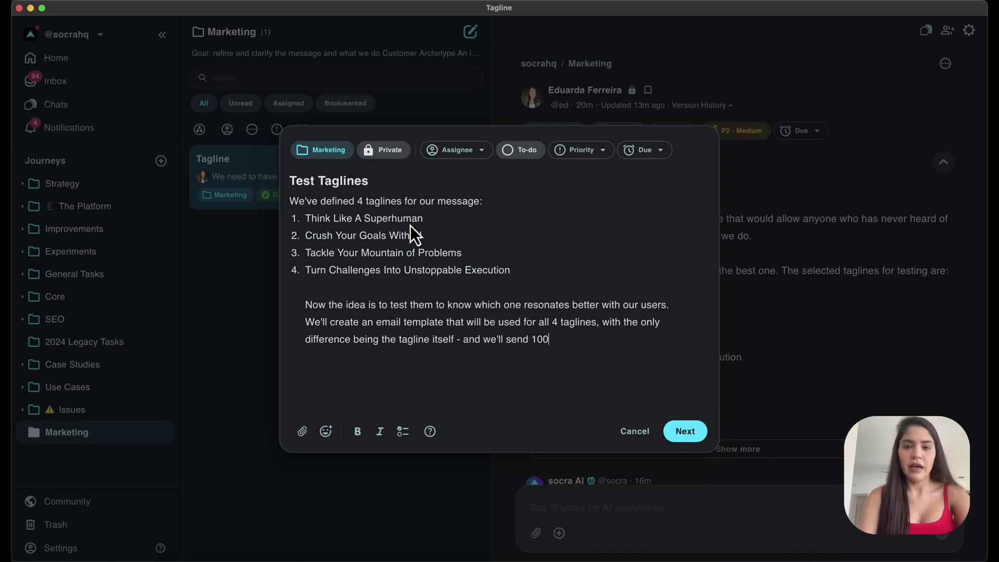
pyautogui.write('0 emails with ea')
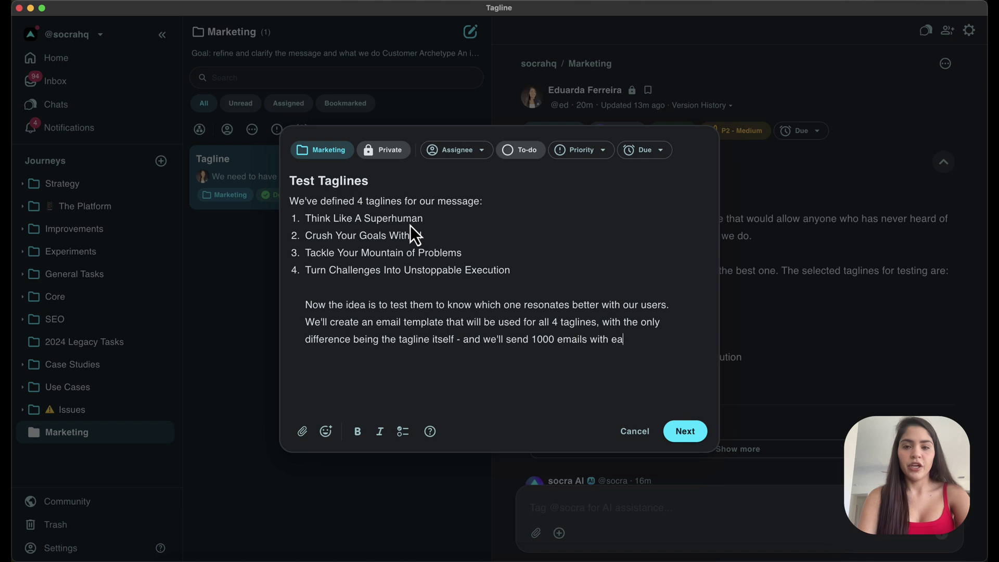
pyautogui.write('ch tagline f')
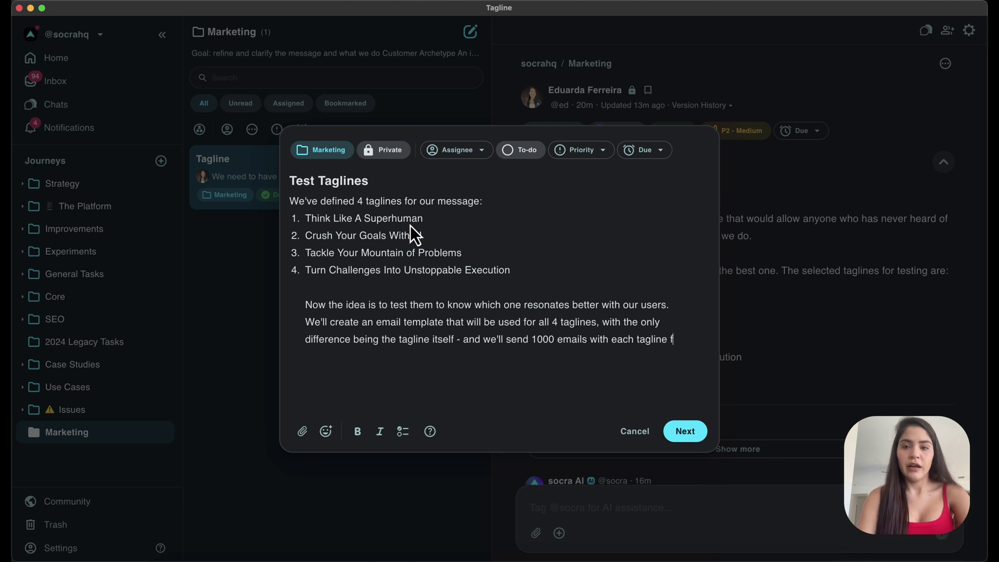
pyautogui.write('or our users and t')
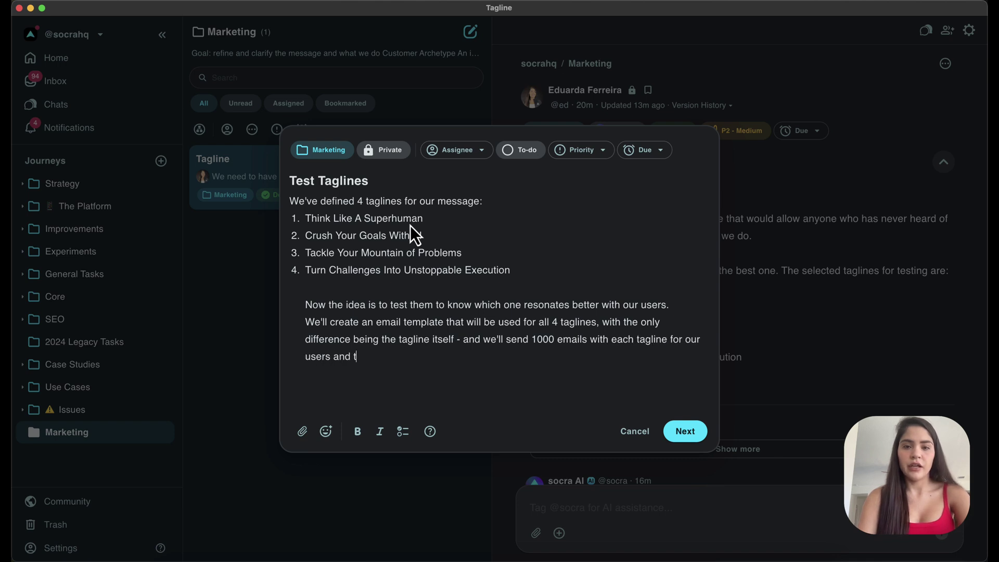
pyautogui.write('radk open r')
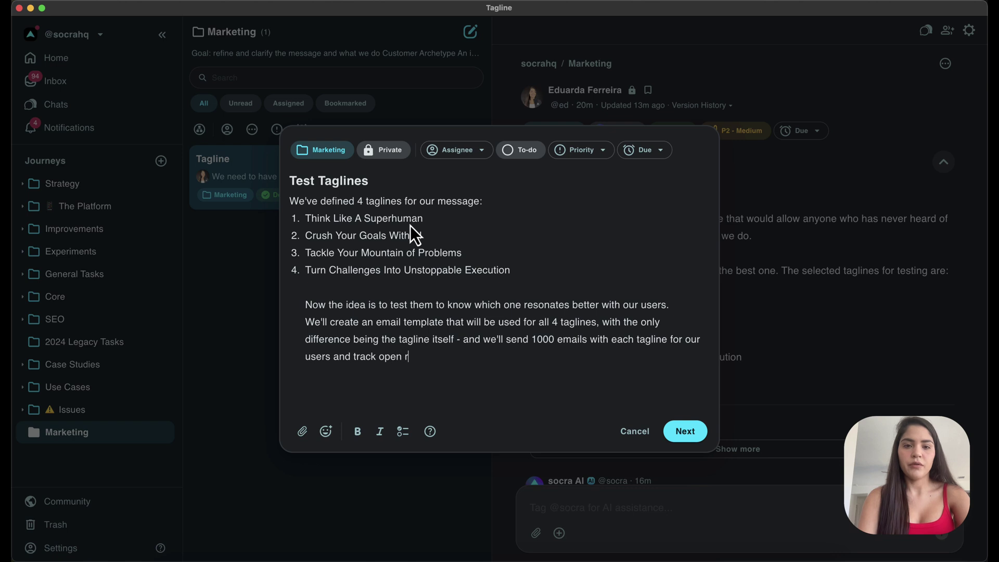
pyautogui.write('ates, click r')
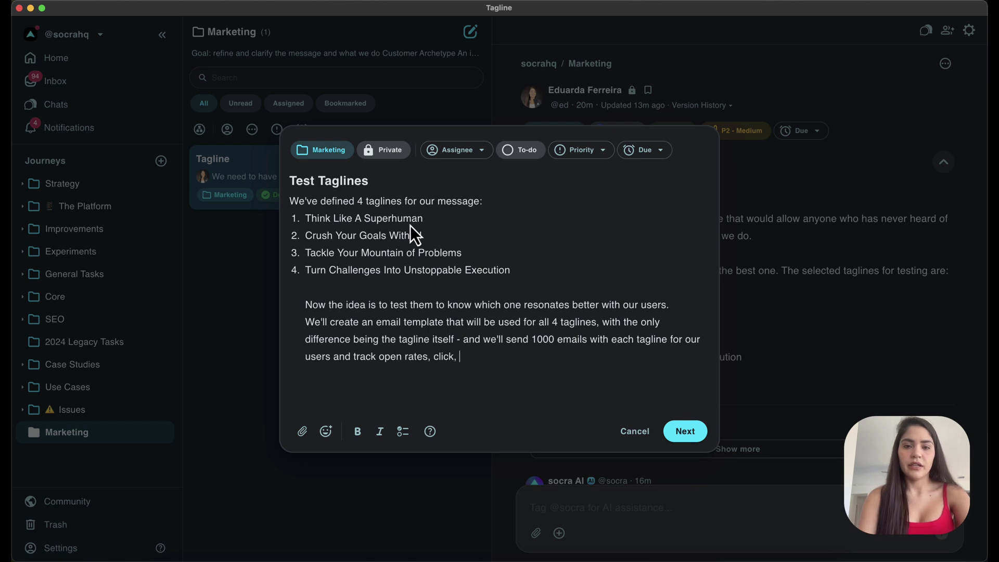
pyautogui.write('ates, sign up rates')
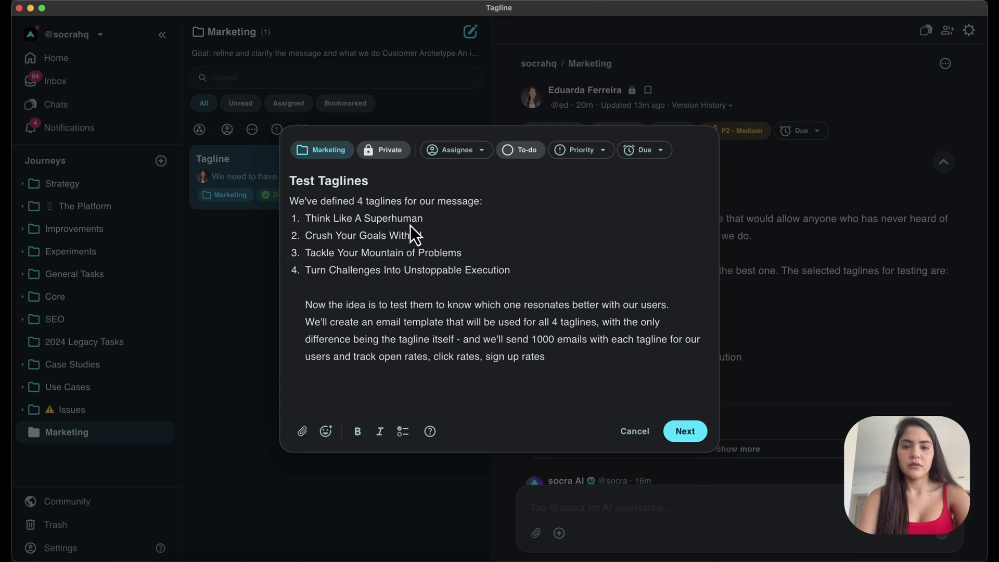
# Append the parenthetical "(and anything else you find important)" after the list of rates to track
pyautogui.write(' (and some')
pyautogui.press('BackSpace')
pyautogui.press('BackSpace')
pyautogui.press('BackSpace')
pyautogui.press('BackSpace')
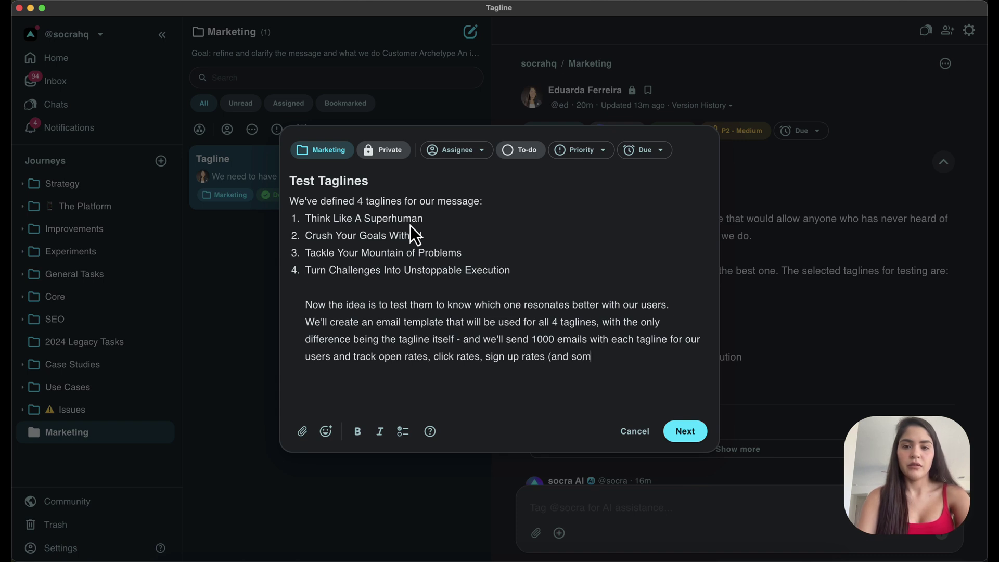
pyautogui.write('anything el')
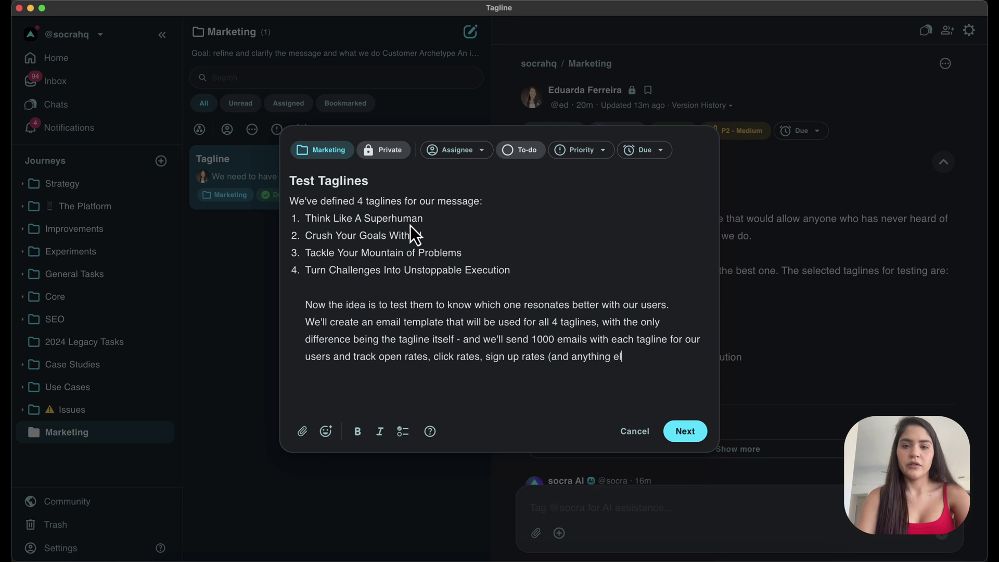
pyautogui.write('se type')
pyautogui.press('BackSpace')
pyautogui.press('BackSpace')
pyautogui.press('BackSpace')
pyautogui.press('BackSpace')
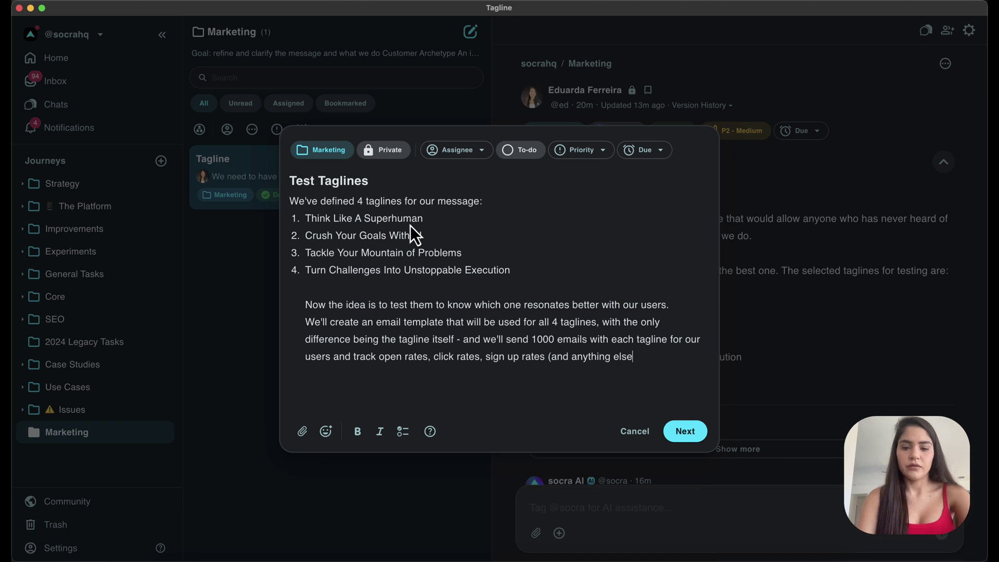
pyautogui.write('you find impor')
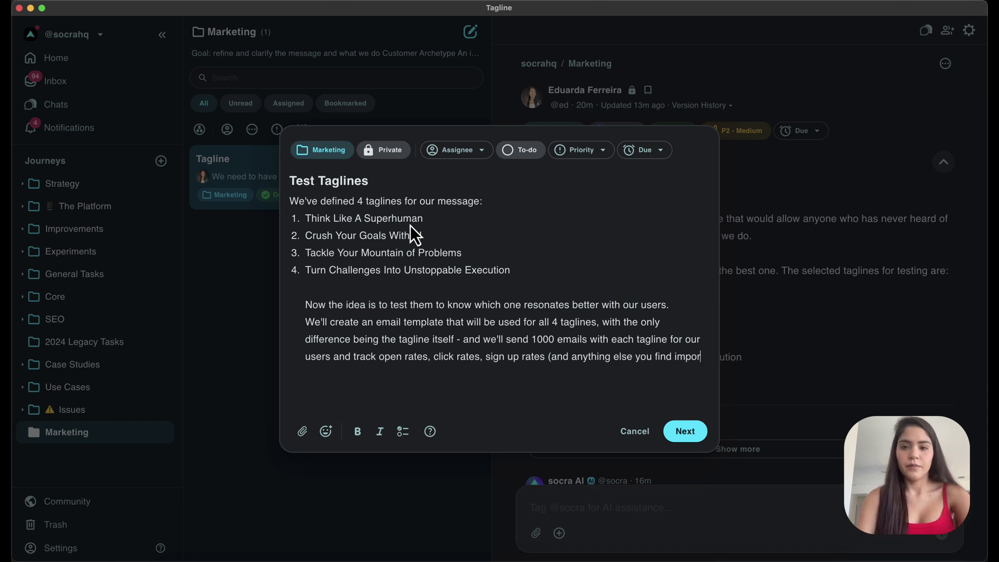
pyautogui.write('tant)')
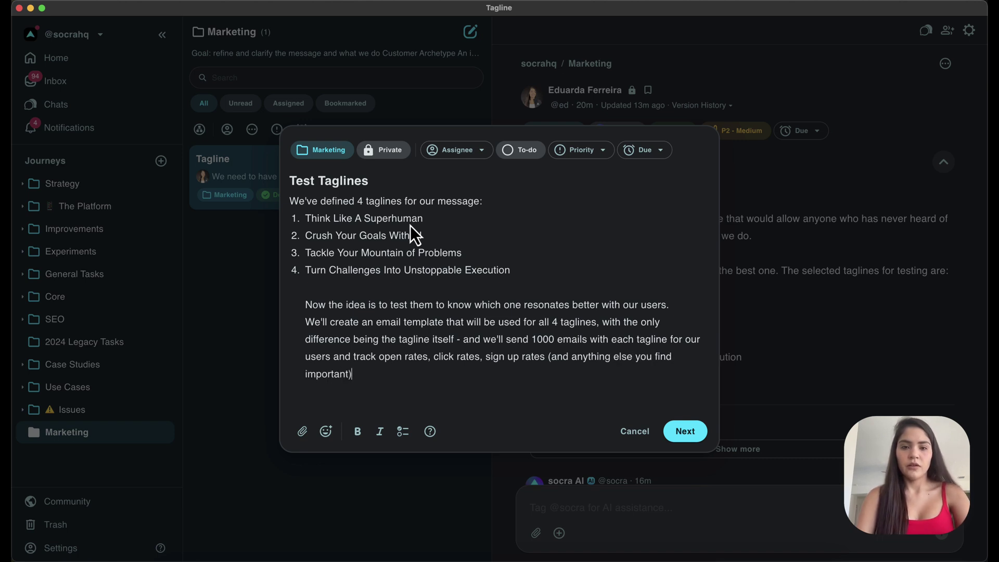
# Assign the Socra to socra AI and end the description paragraph with a period
pyautogui.click(467, 152)
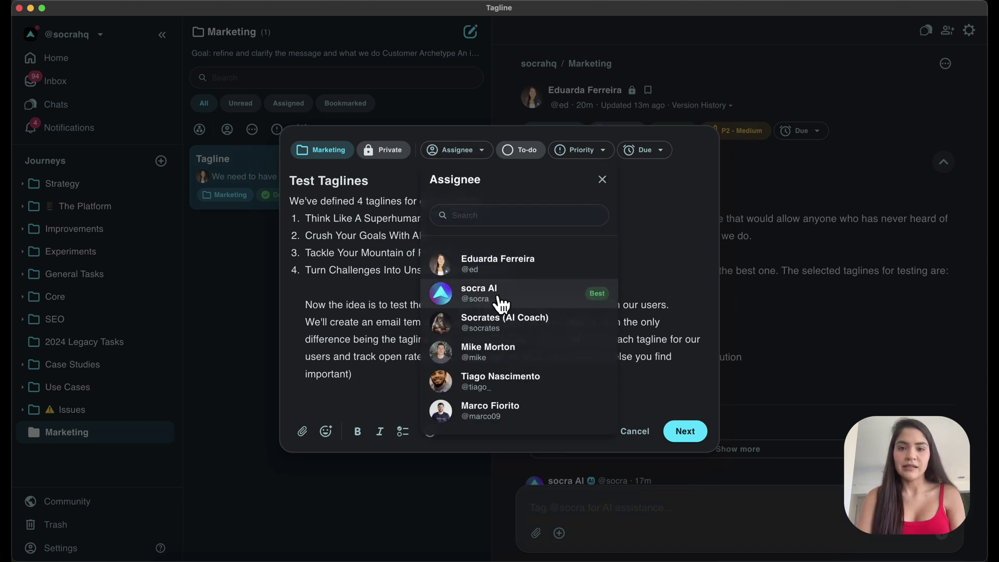
pyautogui.click(501, 297)
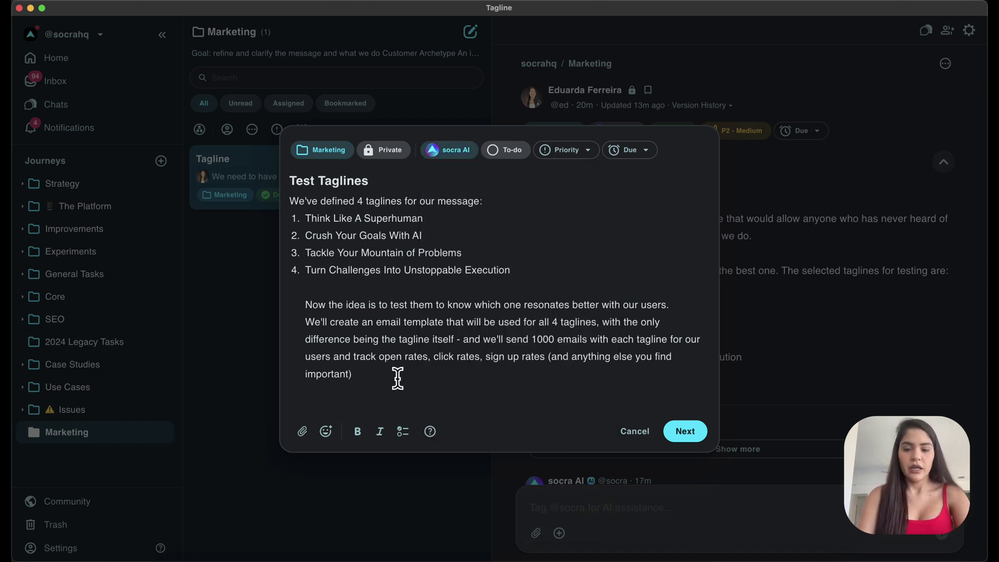
pyautogui.write('.')
# Add a separate closing line "Let's keep the email template brief, but add all important info" and create the Socra
pyautogui.press('Return')
pyautogui.press('Return')
pyautogui.write('L')
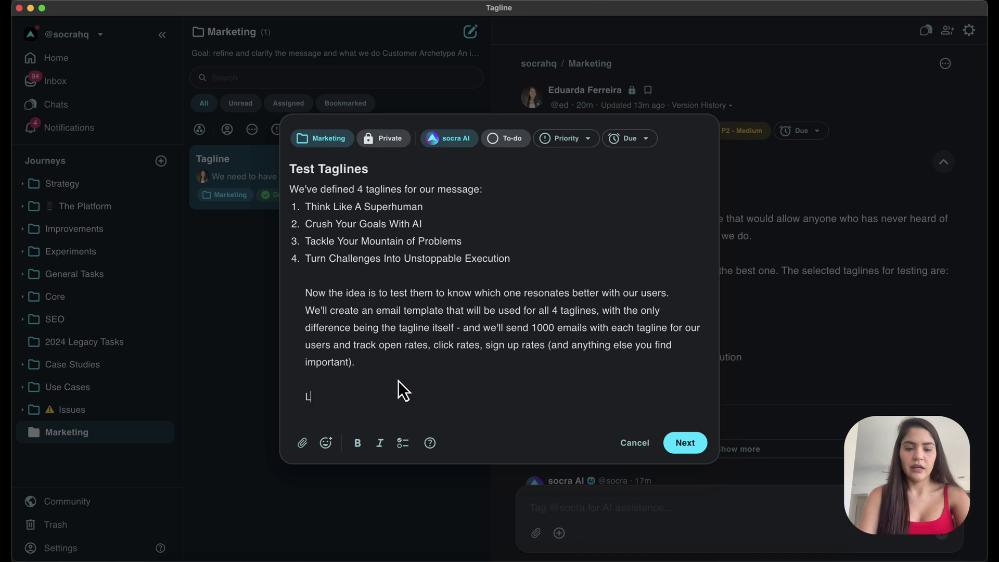
pyautogui.write("et's keep ")
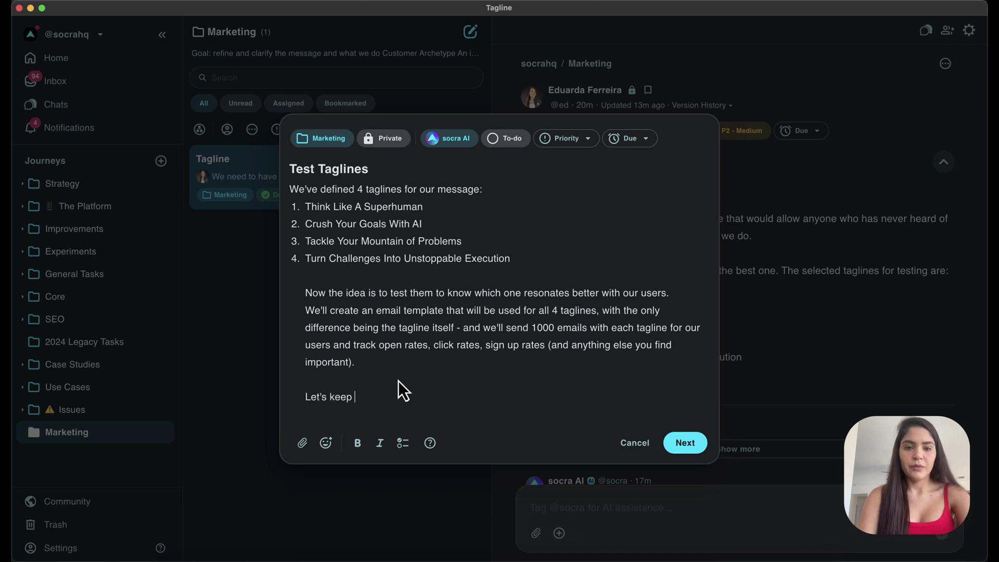
pyautogui.write('the email templ')
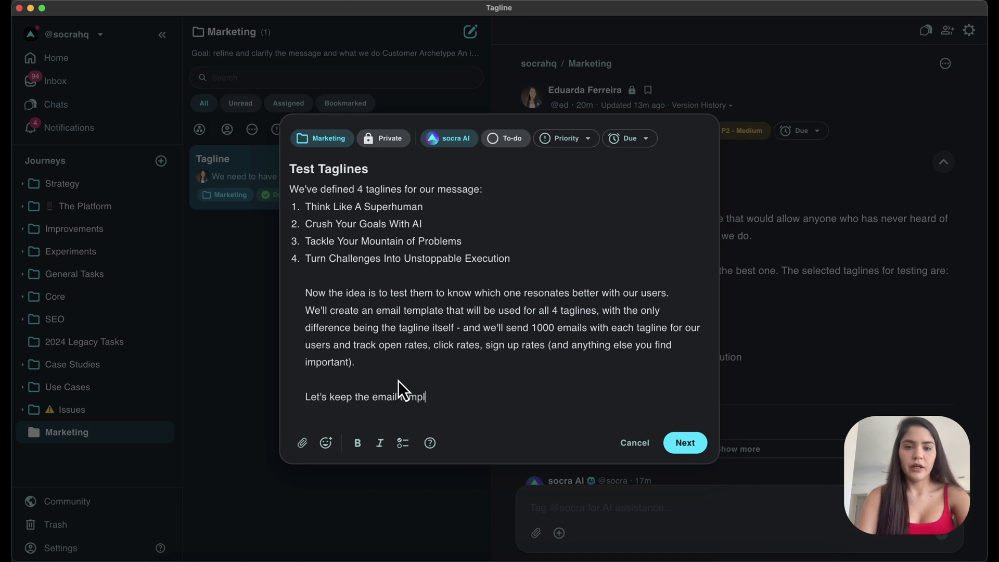
pyautogui.write('ate brief, ')
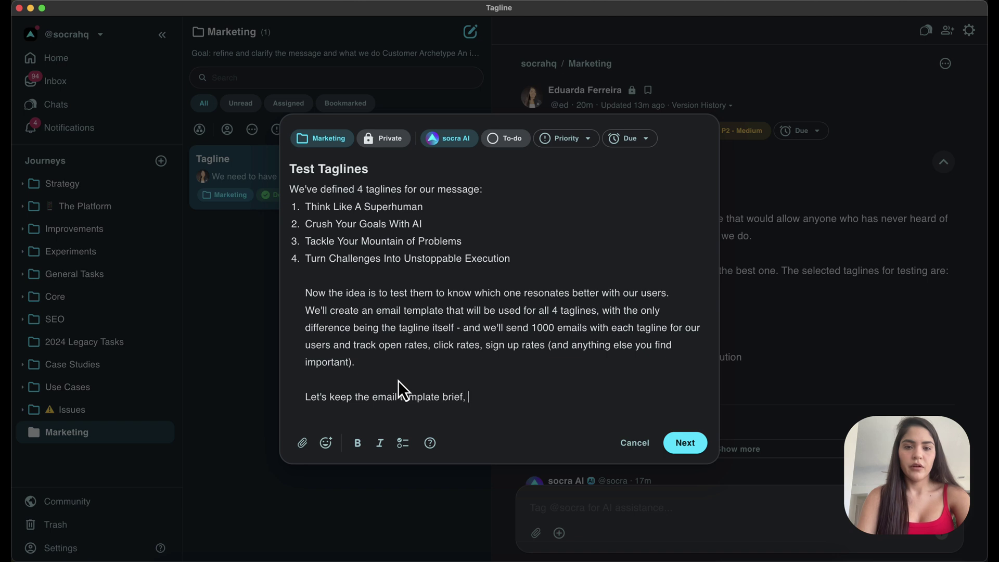
pyautogui.write('but add all ')
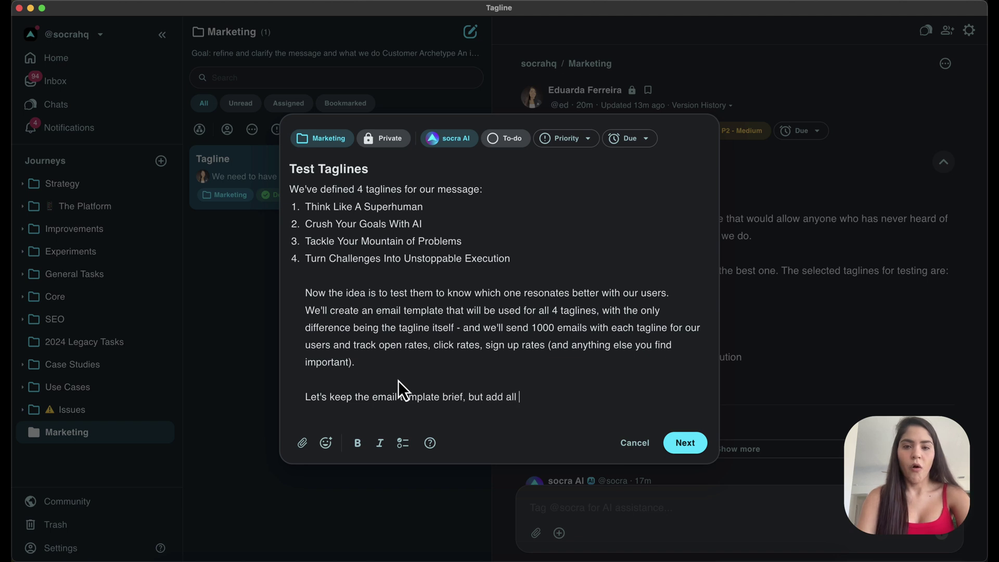
pyautogui.write('important inged')
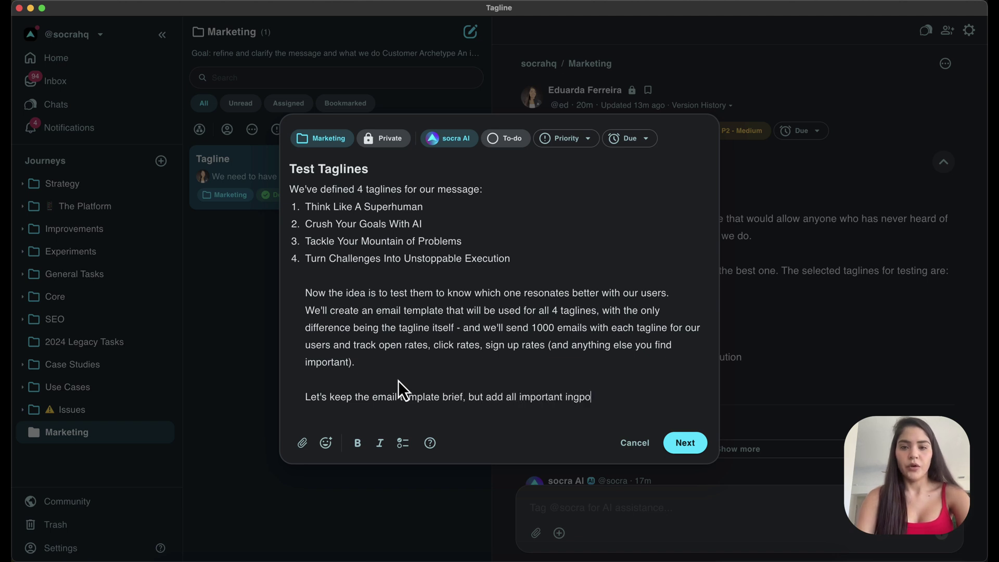
pyautogui.press('BackSpace')
pyautogui.press('BackSpace')
pyautogui.press('BackSpace')
pyautogui.write('fo')
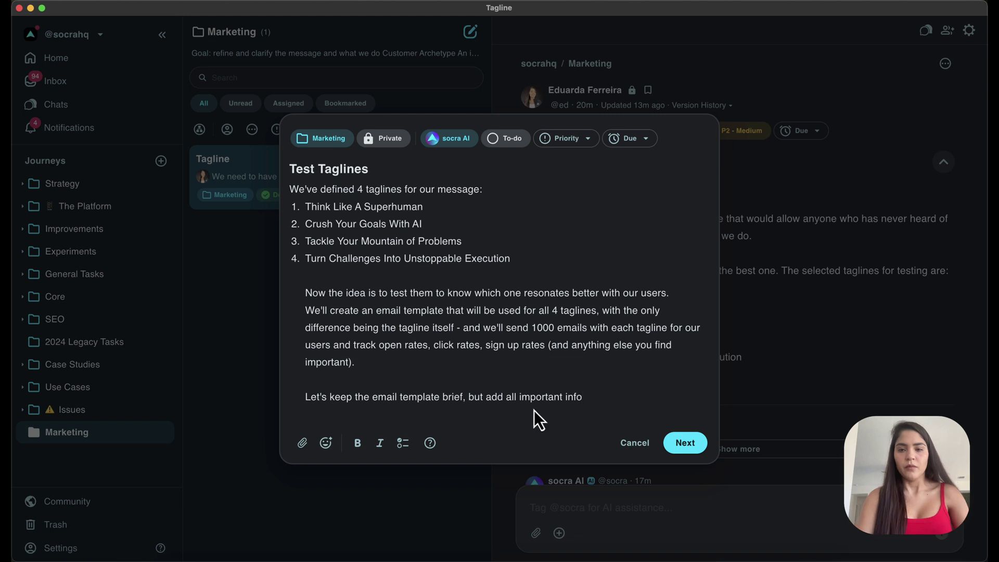
pyautogui.click(698, 445)
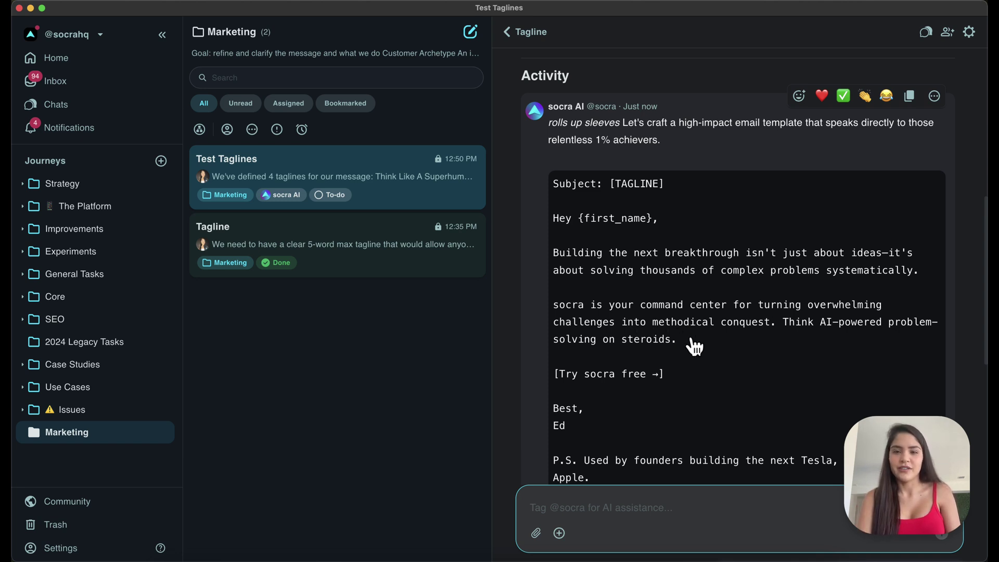
# Review the AI's email template and metrics, and begin a comment reading "What about the preview text?"
pyautogui.scroll(-3, 693, 345)
pyautogui.scroll(-1, 693, 345)
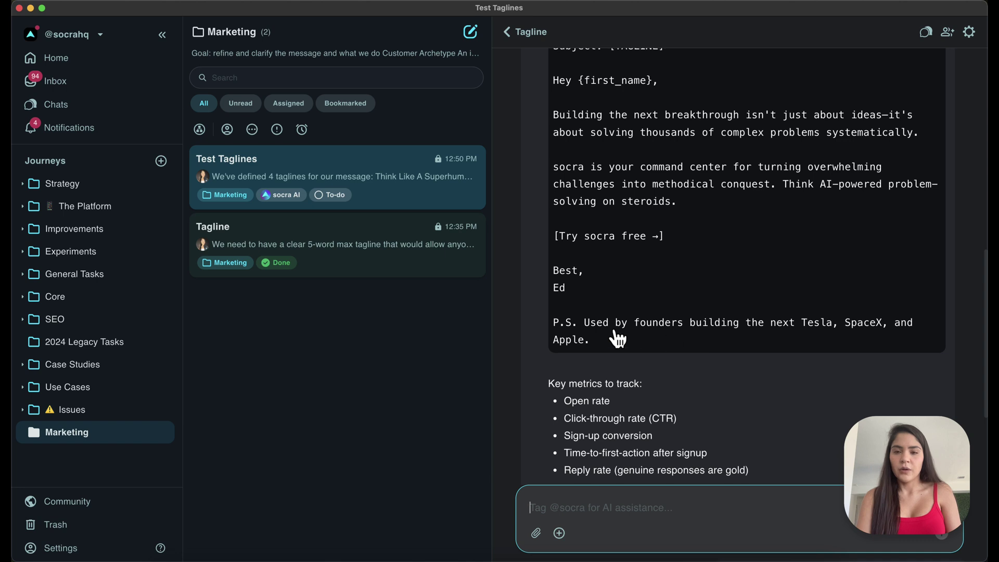
pyautogui.scroll(-3, 681, 339)
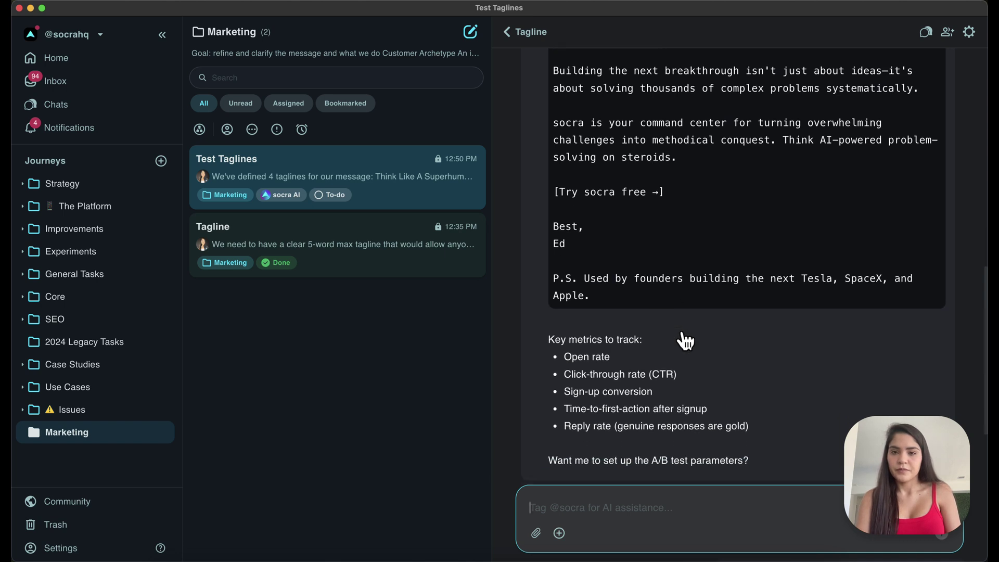
pyautogui.scroll(-1, 686, 341)
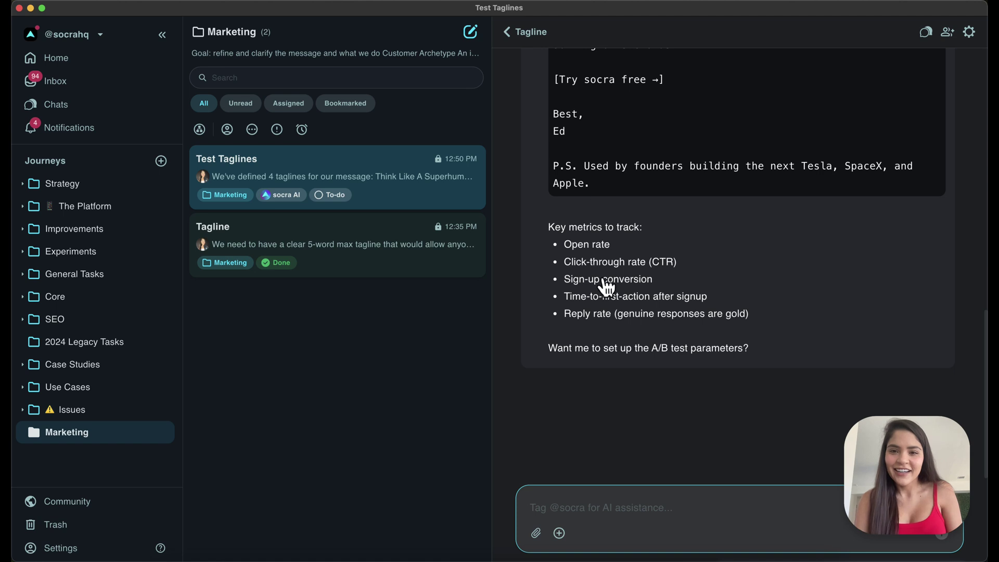
pyautogui.scroll(5, 607, 290)
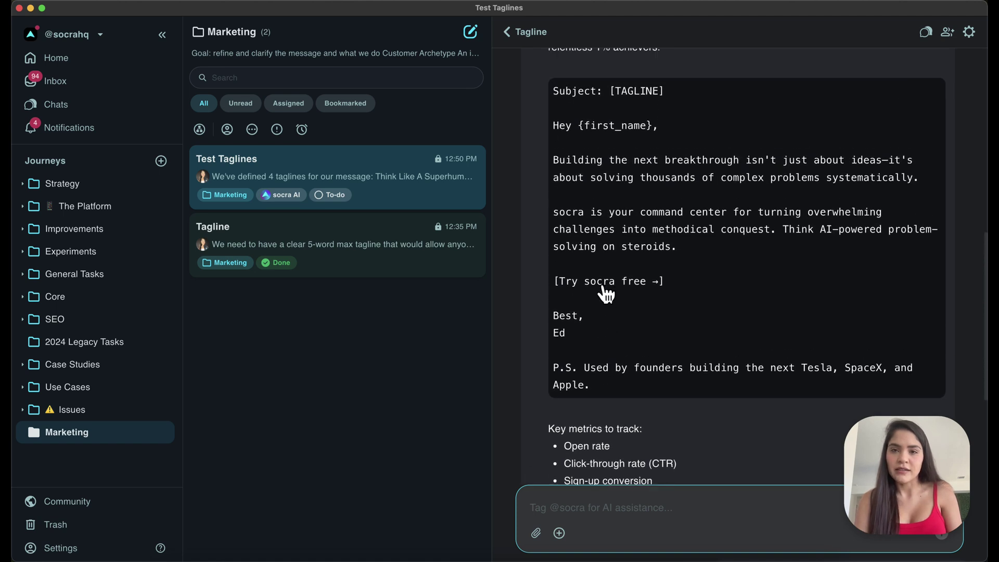
pyautogui.write('What ab')
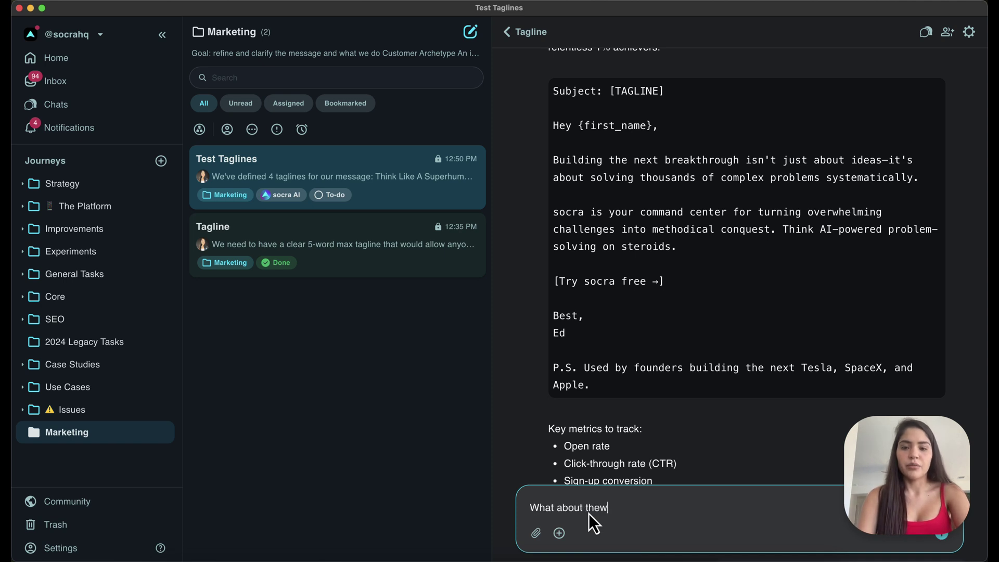
pyautogui.write('out the preview text?')
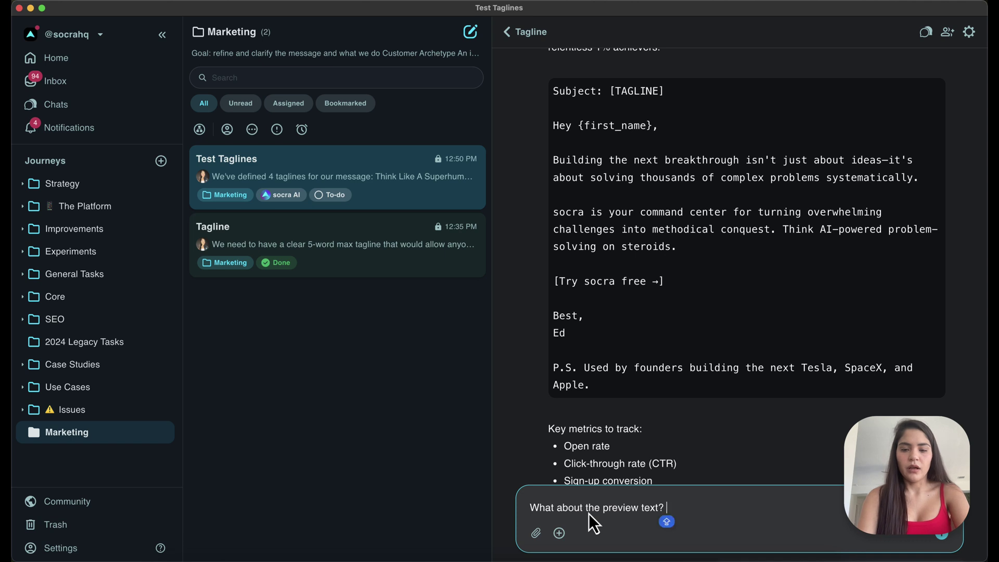
pyautogui.write(' We need to have')
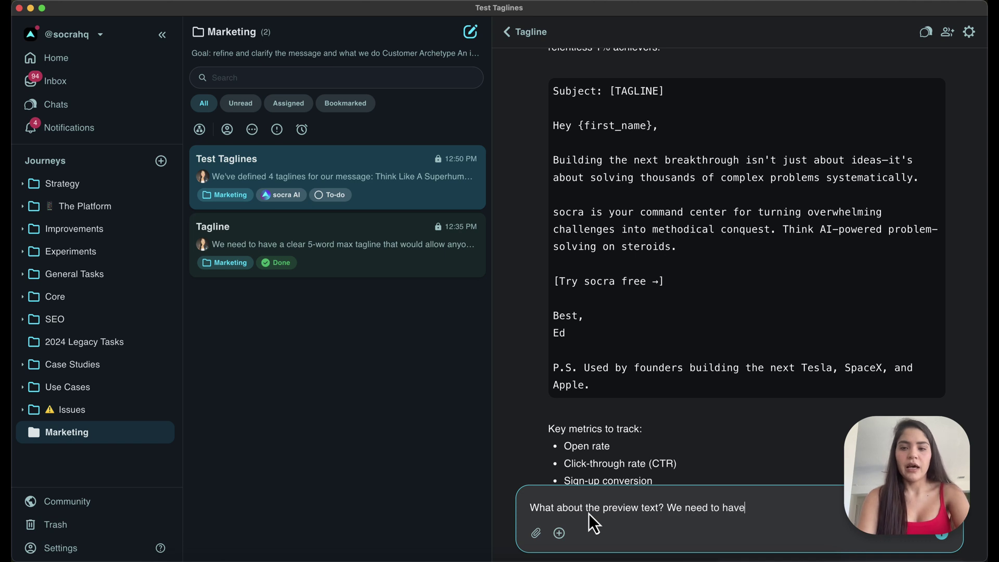
pyautogui.press('BackSpace')
pyautogui.press('BackSpace')
pyautogui.press('BackSpace')
pyautogui.press('BackSpace')
pyautogui.press('BackSpace')
pyautogui.press('BackSpace')
pyautogui.press('BackSpace')
pyautogui.press('BackSpace')
pyautogui.press('BackSpace')
pyautogui.press('BackSpace')
pyautogui.press('BackSpace')
pyautogui.press('BackSpace')
pyautogui.press('BackSpace')
pyautogui.press('BackSpace')
pyautogui.press('BackSpace')
pyautogui.press('BackSpace')
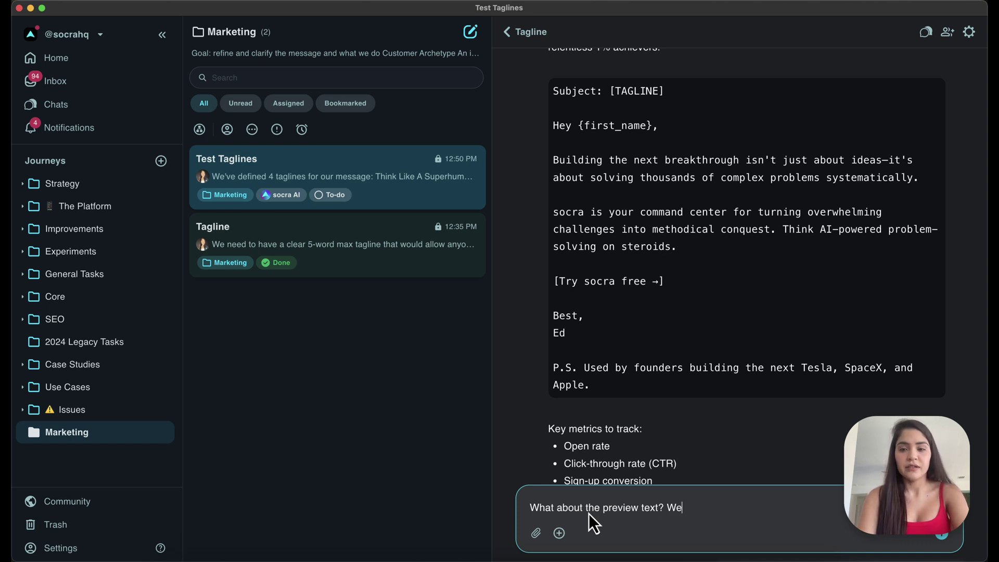
# Append "They need to be very similar, except for the tagline..." to the comment and post it
pyautogui.write('They ')
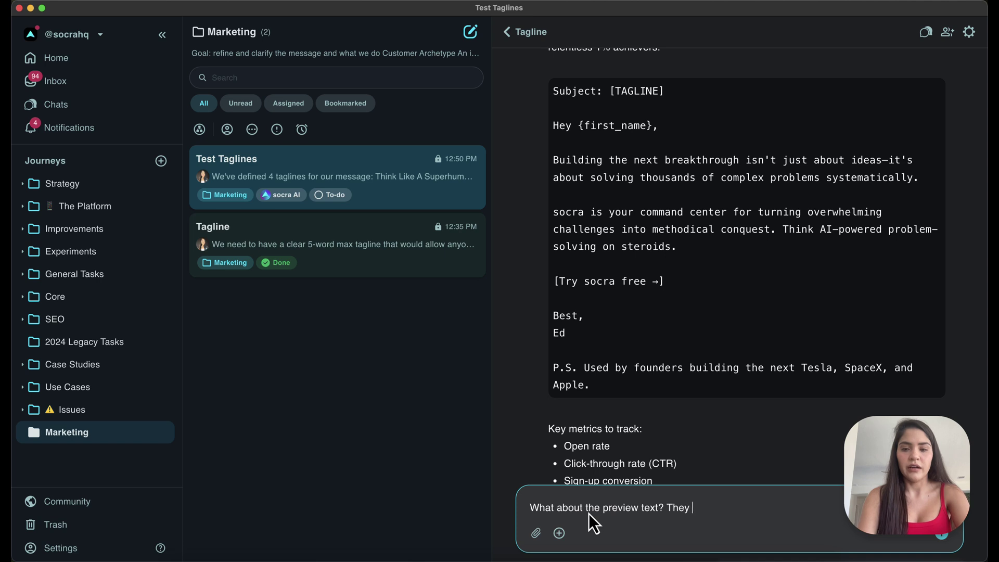
pyautogui.write('need to be very')
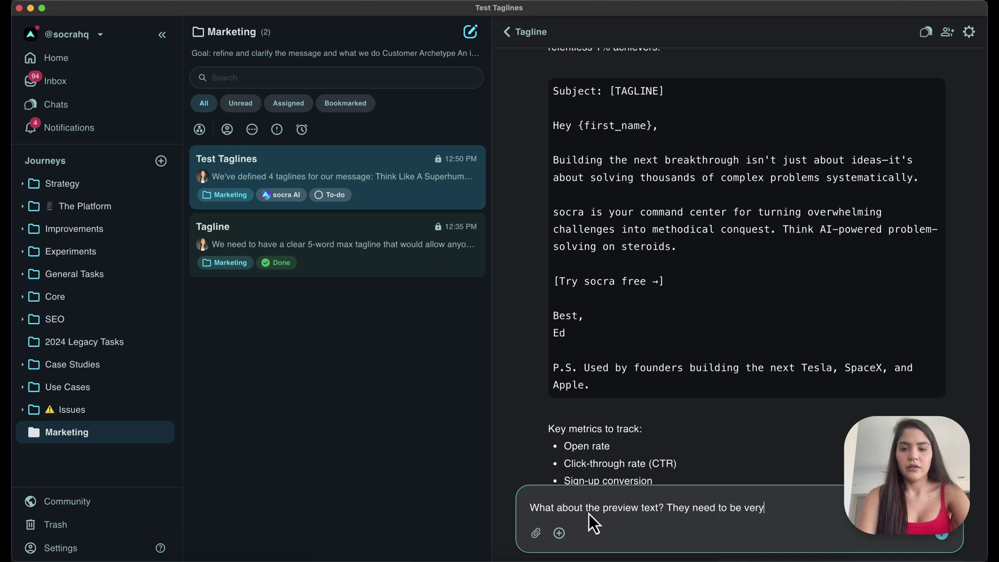
pyautogui.write(' similar, except fo')
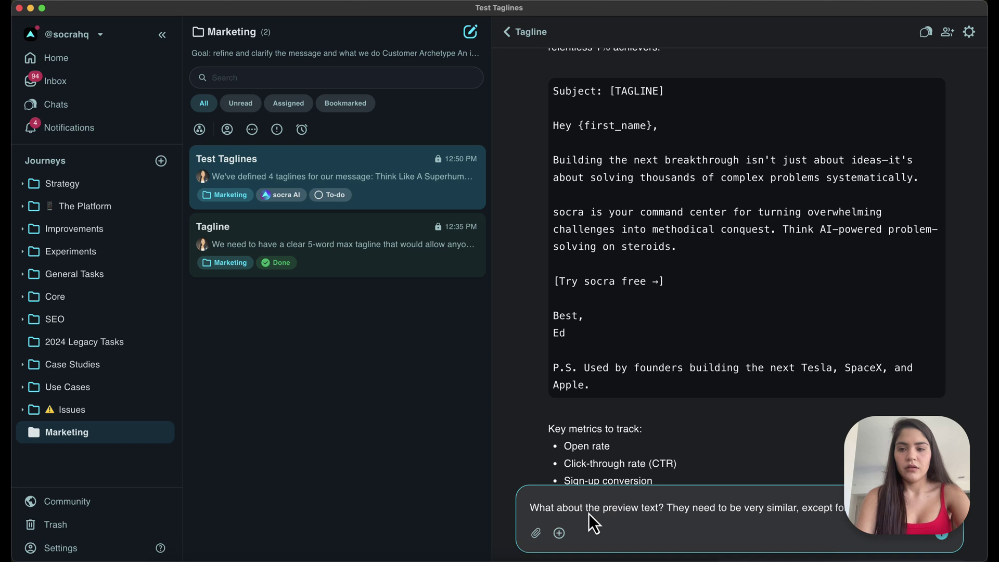
pyautogui.write('r the tagline...')
pyautogui.press('Return')
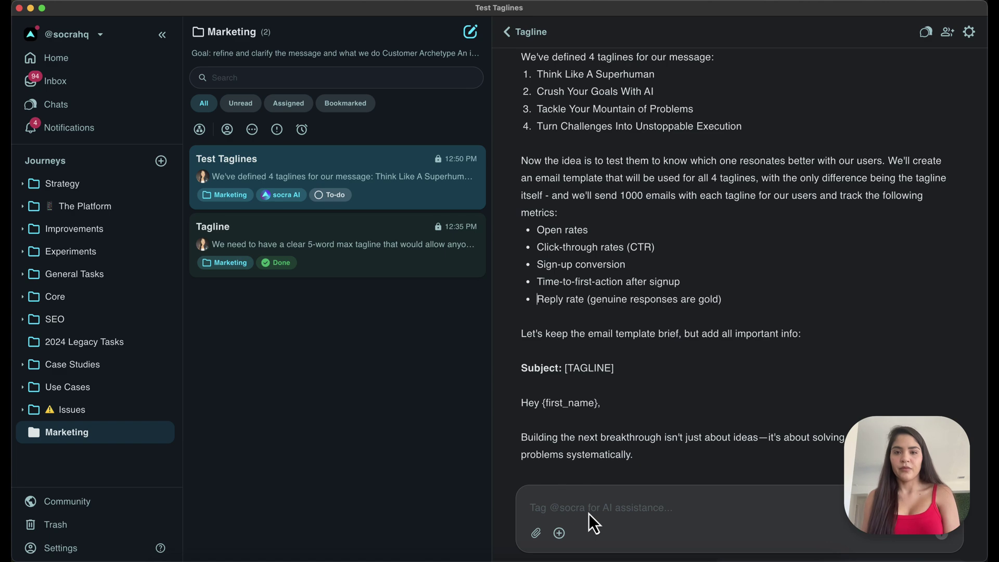
# Review the AI's preview text for each tagline and the updated description of the Test Taglines Socra
pyautogui.scroll(-10, 594, 523)
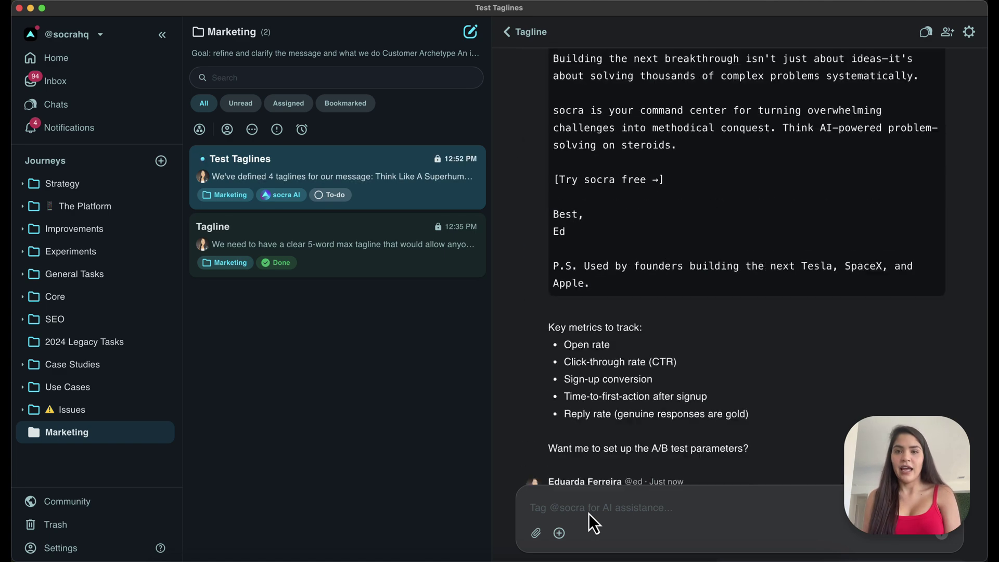
pyautogui.scroll(10, 673, 319)
pyautogui.scroll(3, 673, 312)
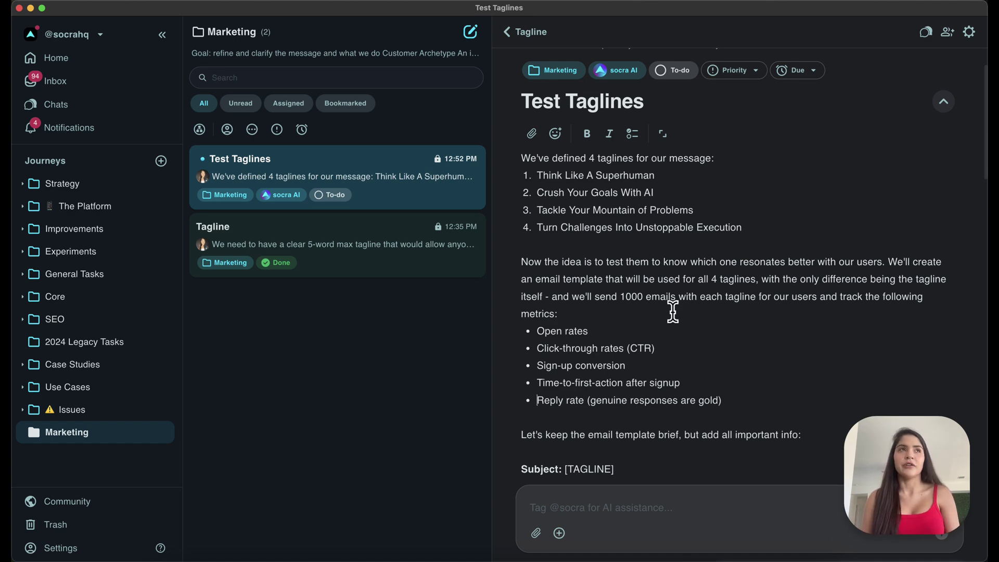
pyautogui.scroll(-10, 674, 315)
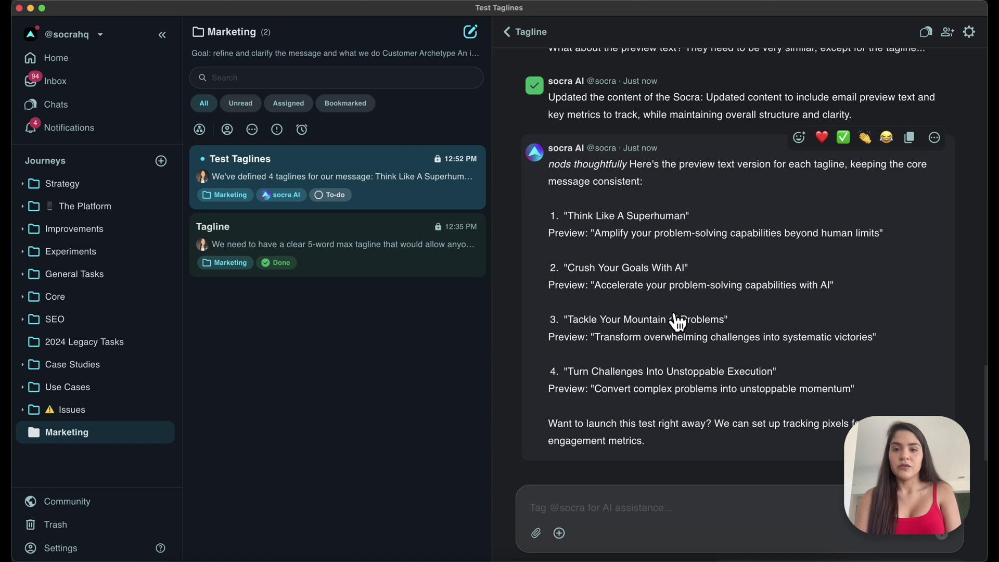
pyautogui.scroll(8, 677, 322)
pyautogui.scroll(-3, 676, 322)
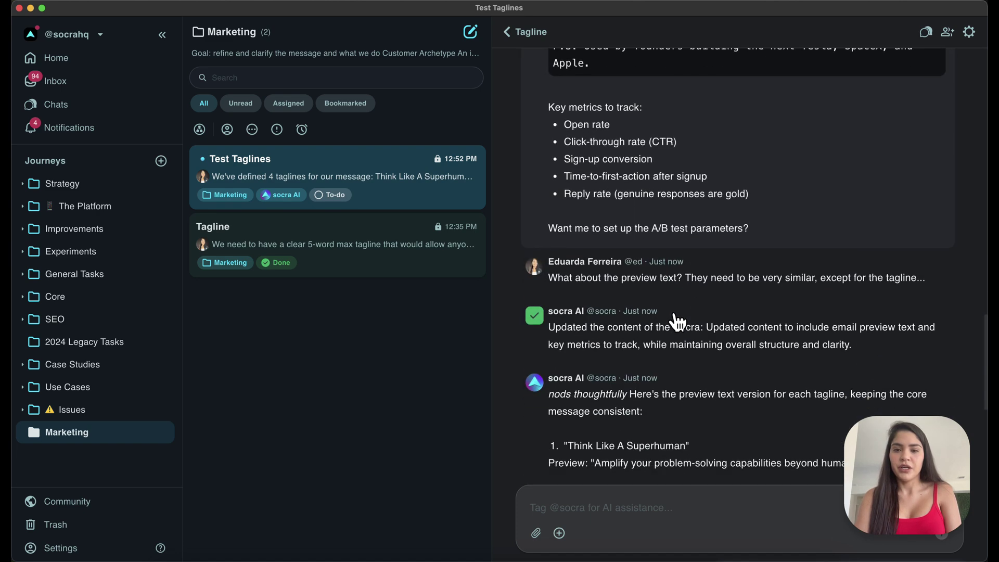
pyautogui.scroll(-5, 677, 322)
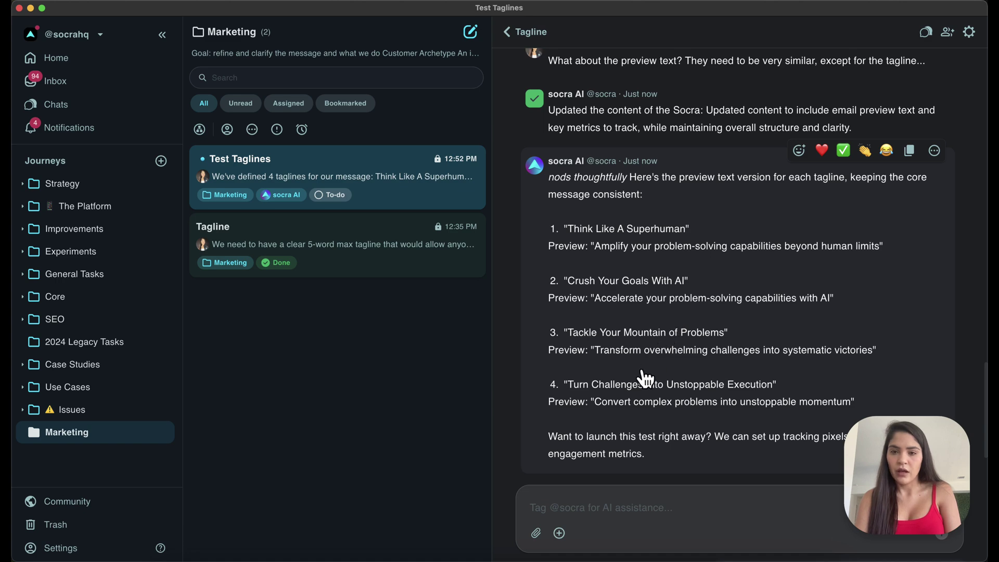
pyautogui.scroll(15, 676, 403)
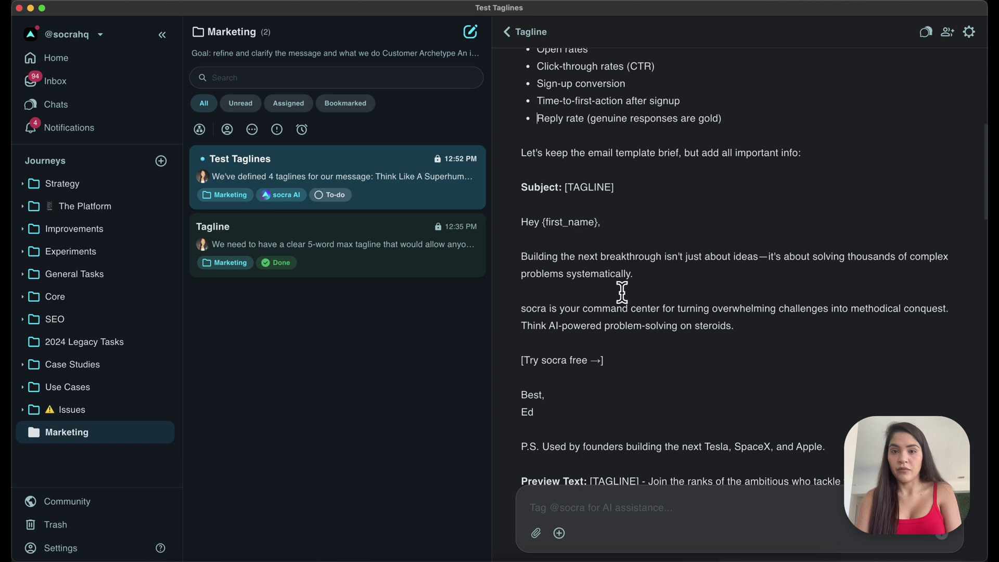
pyautogui.scroll(1, 617, 284)
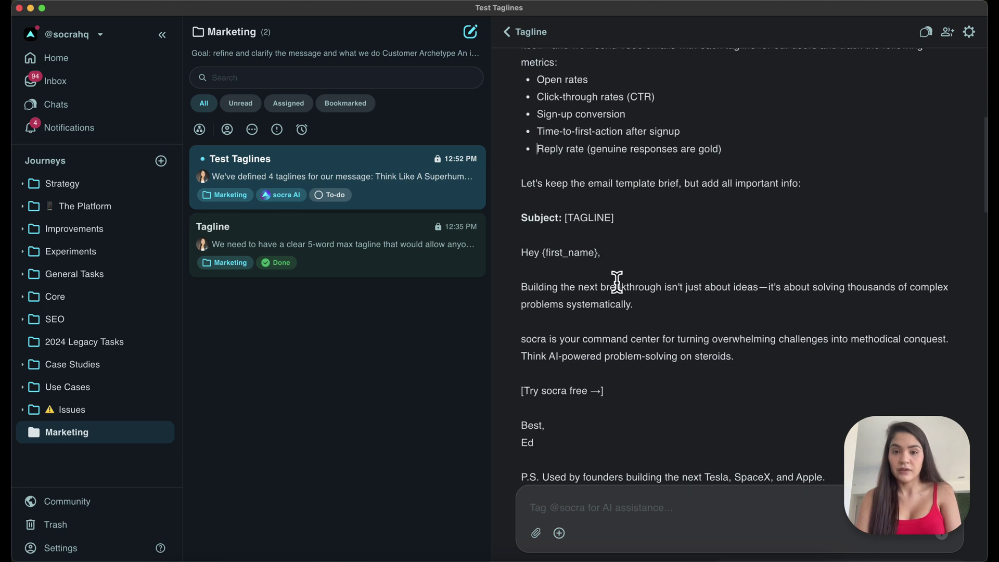
pyautogui.scroll(-3, 617, 283)
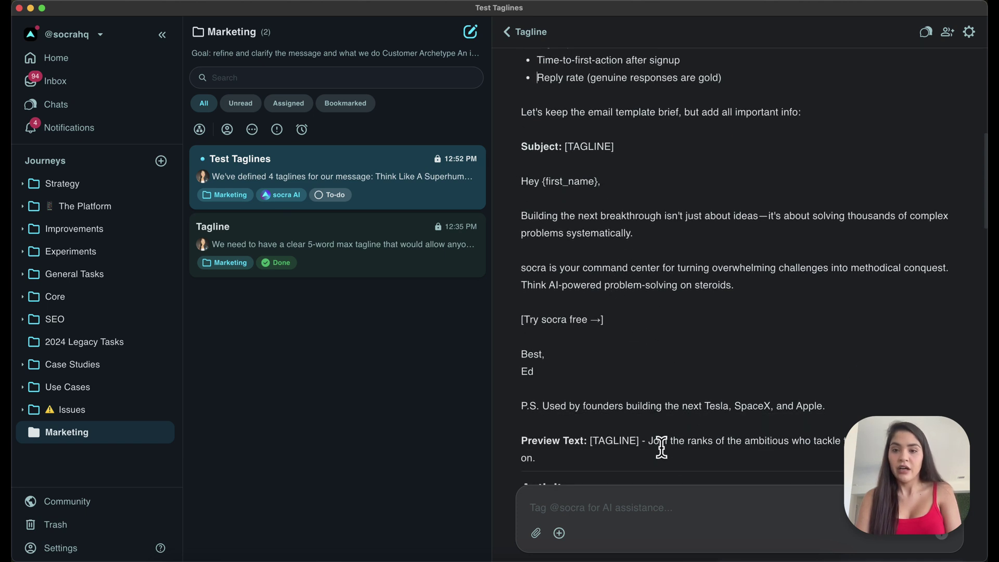
pyautogui.scroll(15, 661, 441)
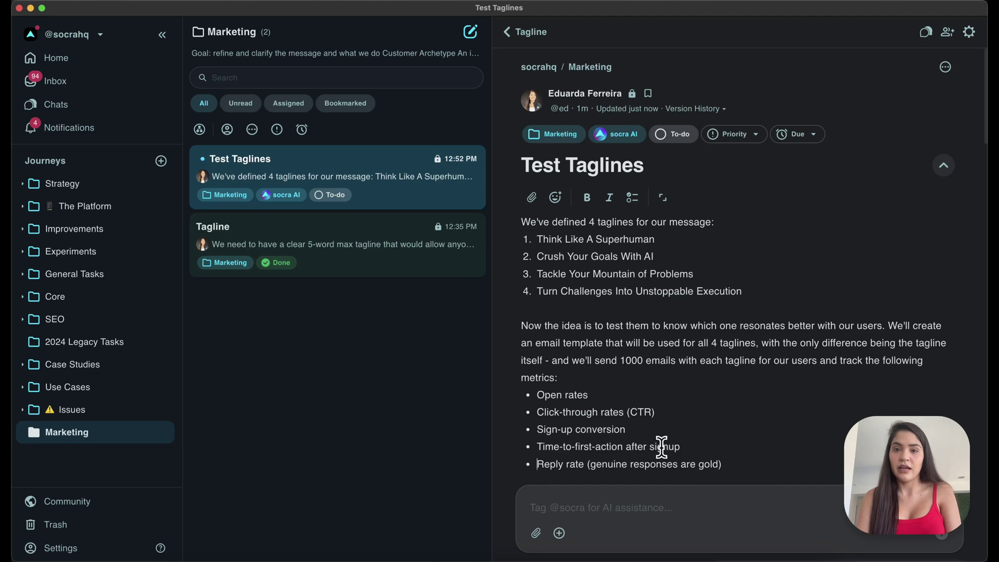
pyautogui.scroll(-14, 661, 446)
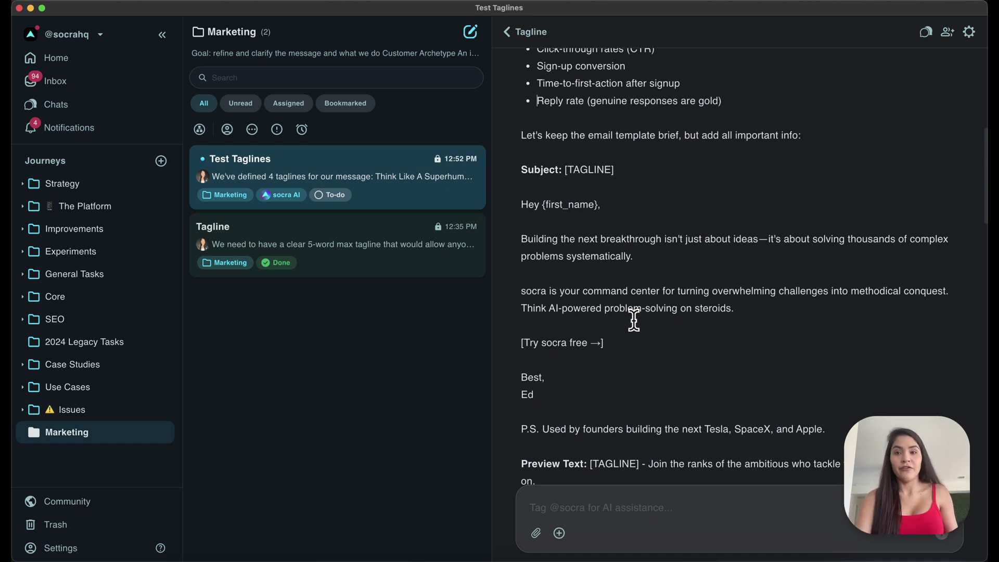
# Set the status of the Test Taglines Socra to In Work
pyautogui.scroll(14, 634, 320)
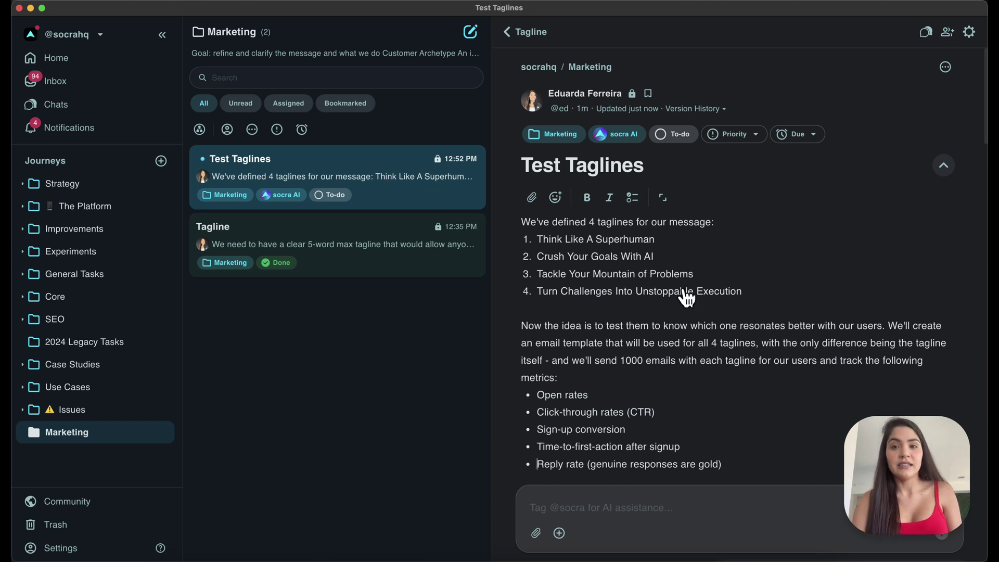
pyautogui.click(680, 135)
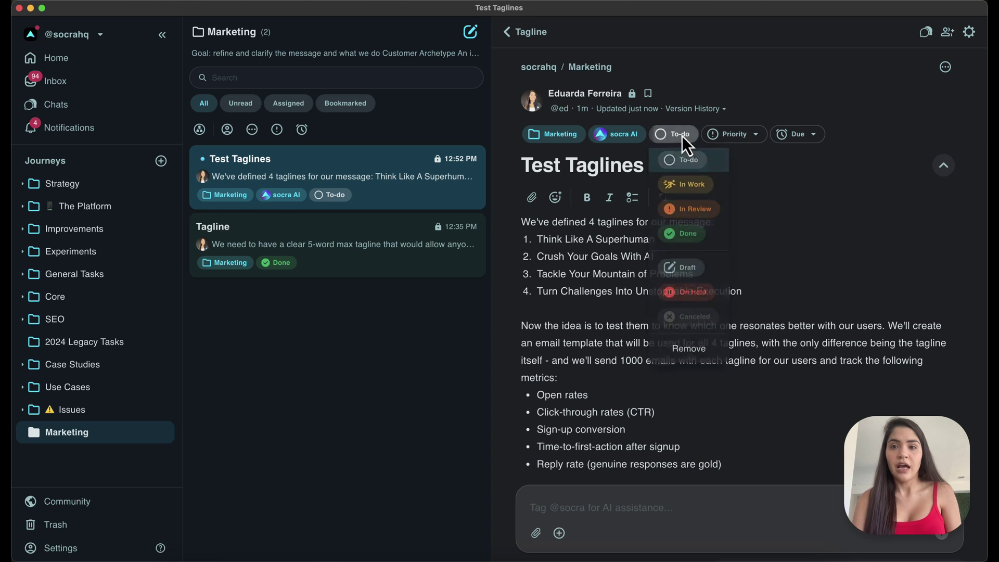
pyautogui.click(688, 191)
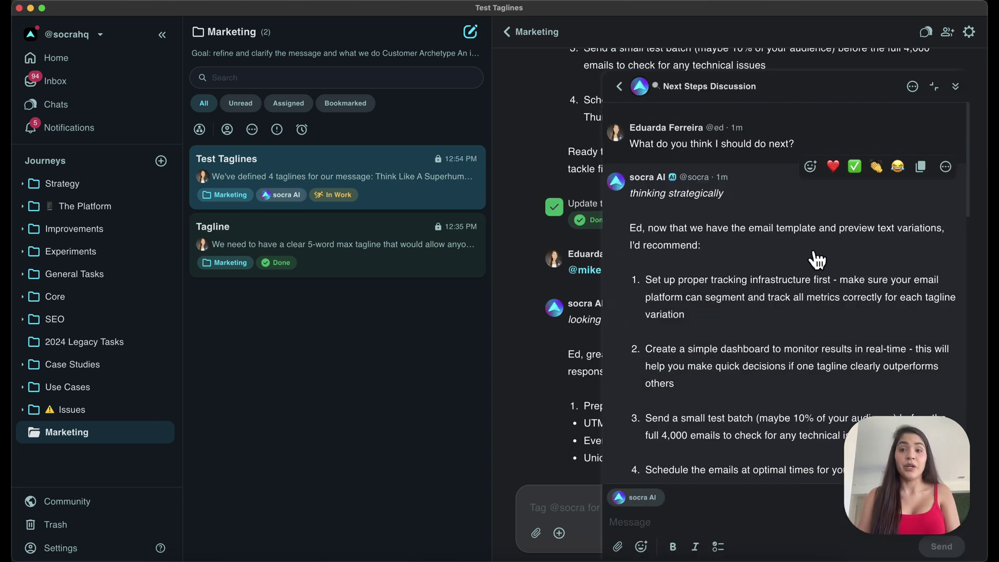
# Read through the Next Steps Discussion chat, covering the AI's recommendations and the teammate's reply about tracking infrastructure
pyautogui.scroll(-7, 784, 286)
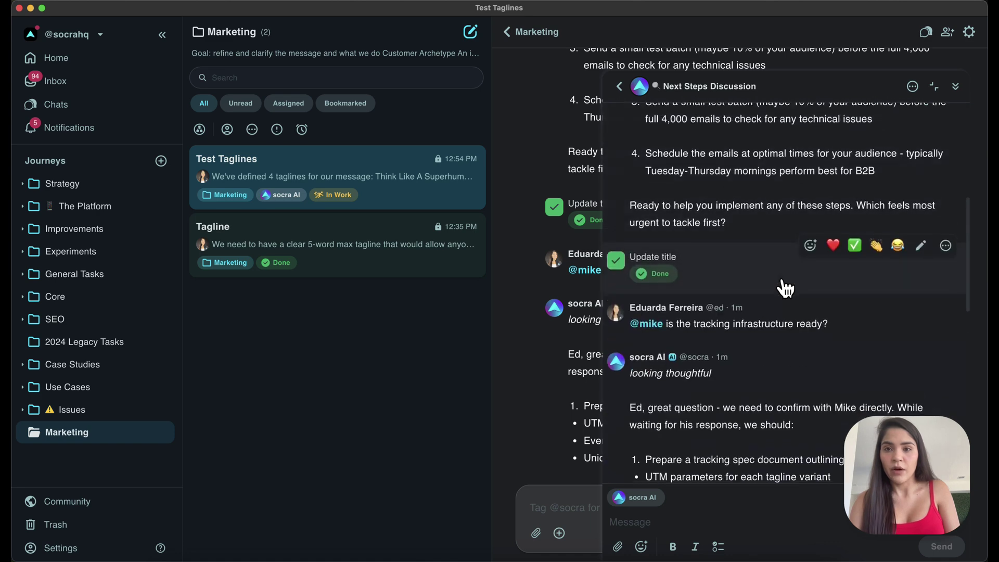
pyautogui.scroll(6, 785, 285)
pyautogui.scroll(-5, 785, 285)
pyautogui.scroll(4, 785, 285)
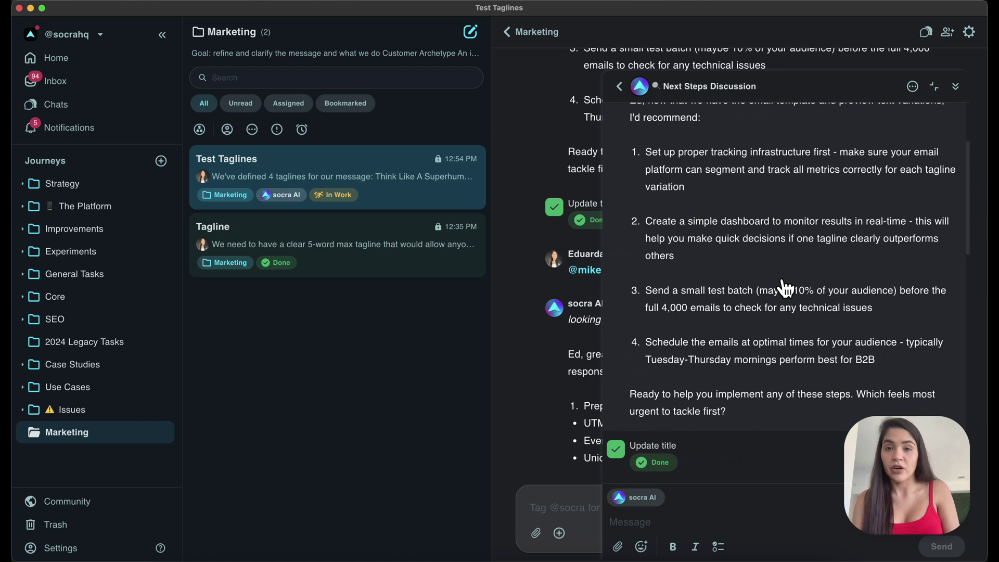
pyautogui.scroll(-6, 785, 288)
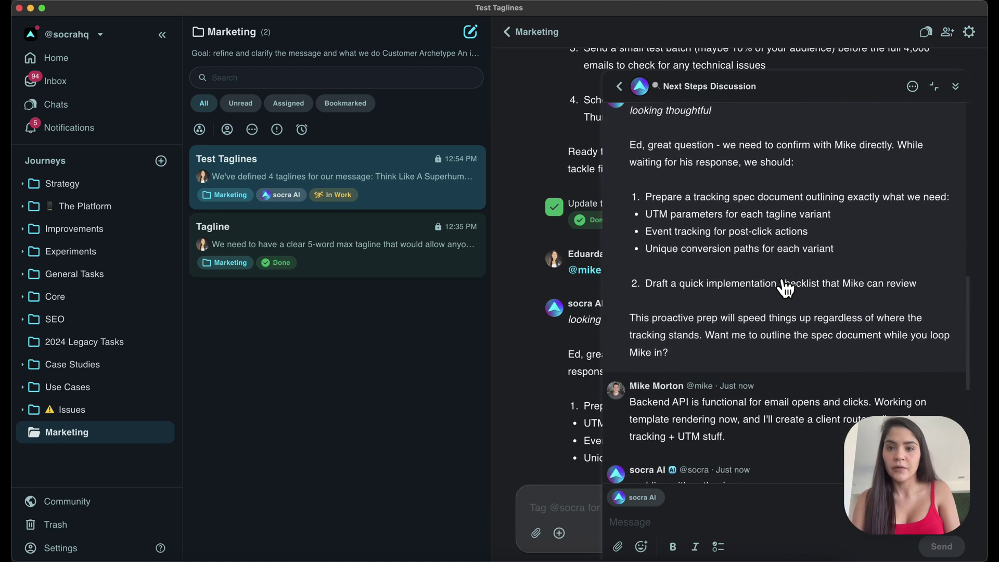
pyautogui.scroll(-2, 786, 287)
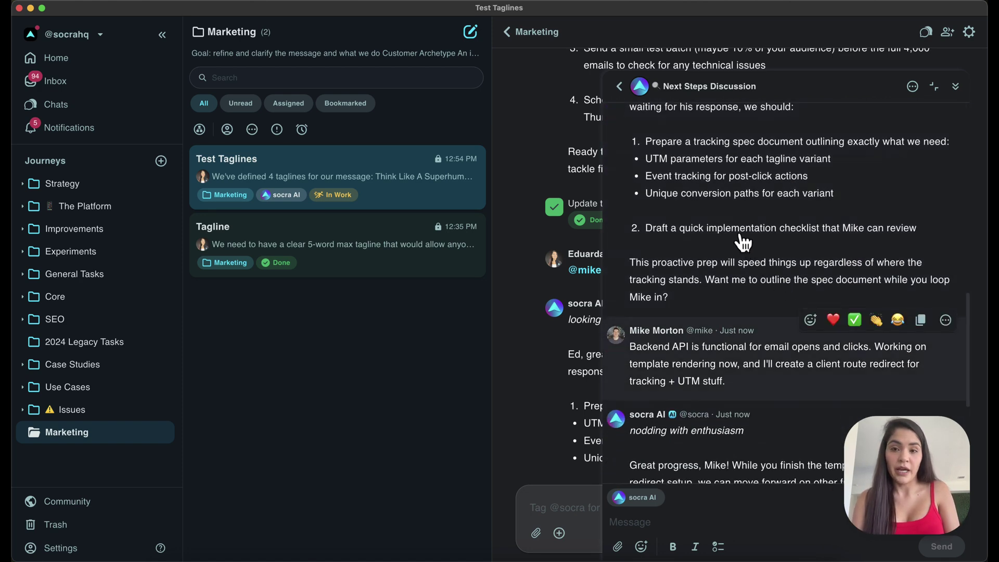
pyautogui.scroll(3, 743, 243)
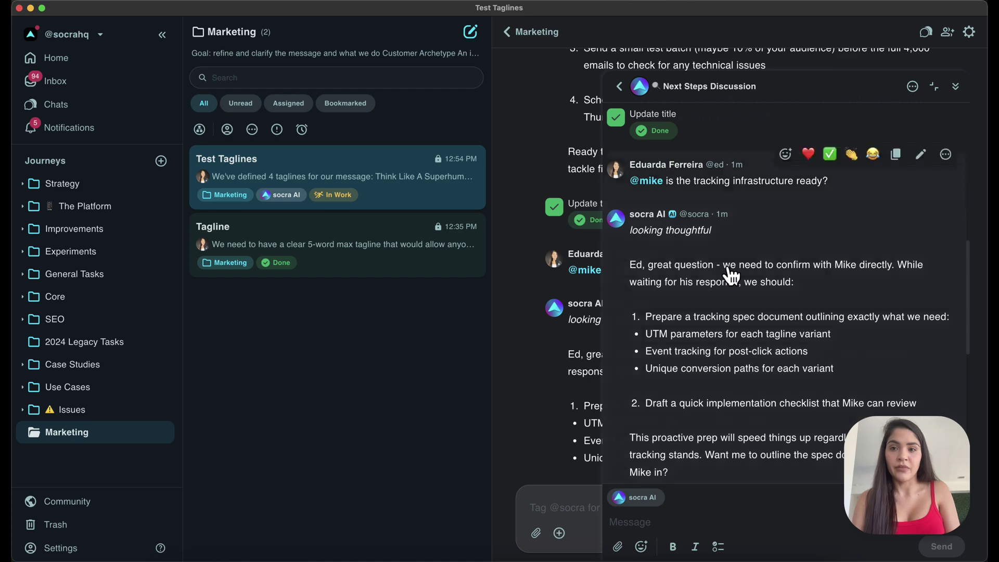
pyautogui.scroll(-4, 731, 276)
pyautogui.scroll(-1, 730, 276)
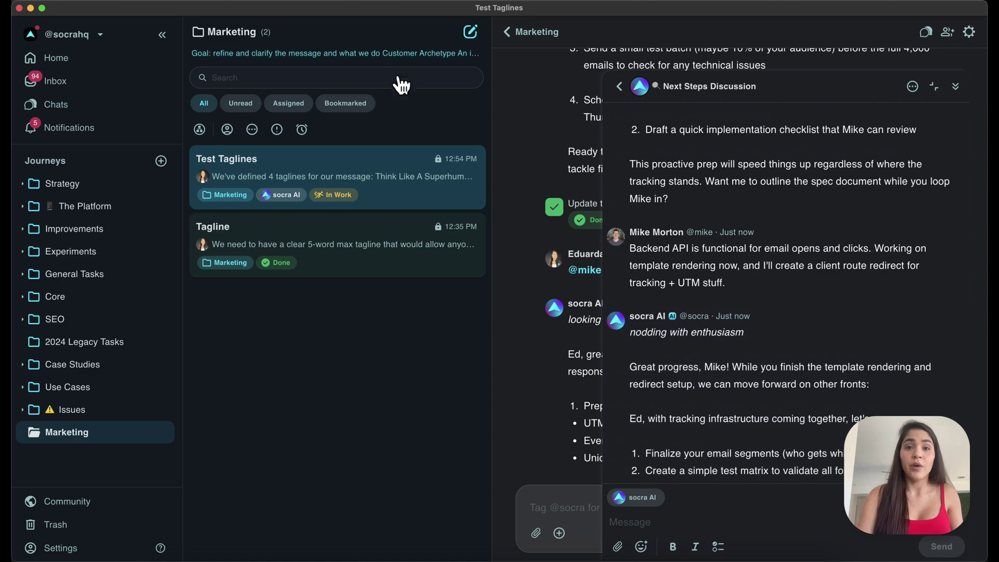
# View the full goal and customer archetype description of the Marketing journey, and close it without editing
pyautogui.click(371, 54)
pyautogui.scroll(-3, 542, 272)
pyautogui.scroll(3, 540, 270)
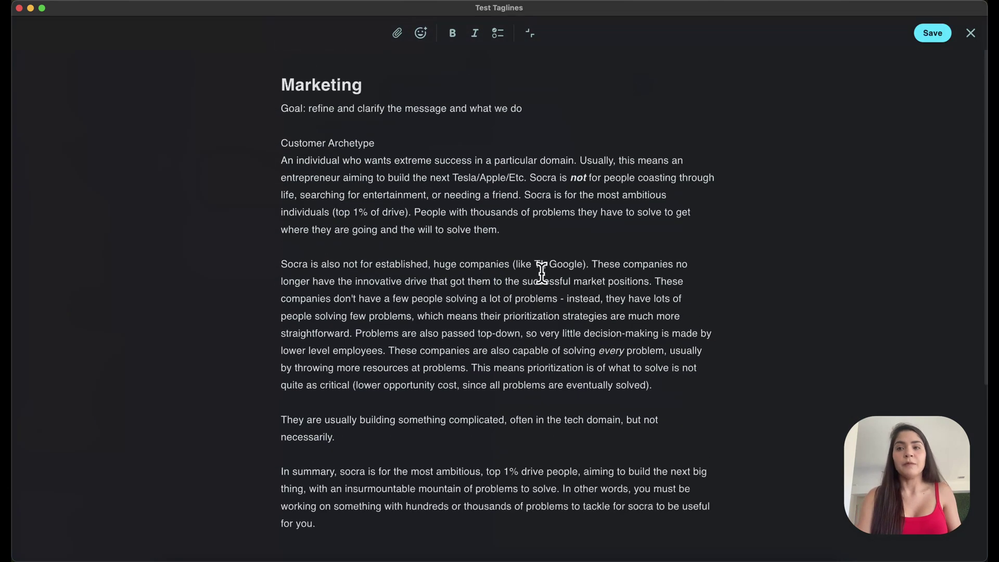
pyautogui.click(970, 33)
pyautogui.moveTo(815, 287)
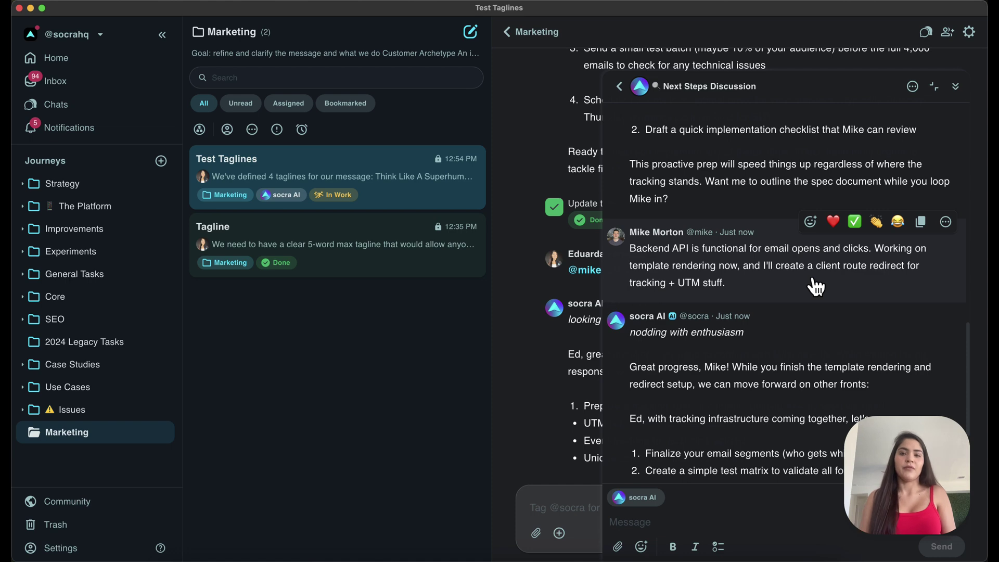
# Reply in the Next Steps Discussion, mentioning the backend teammate and asking to be told when it's ready to go
pyautogui.scroll(-5, 781, 330)
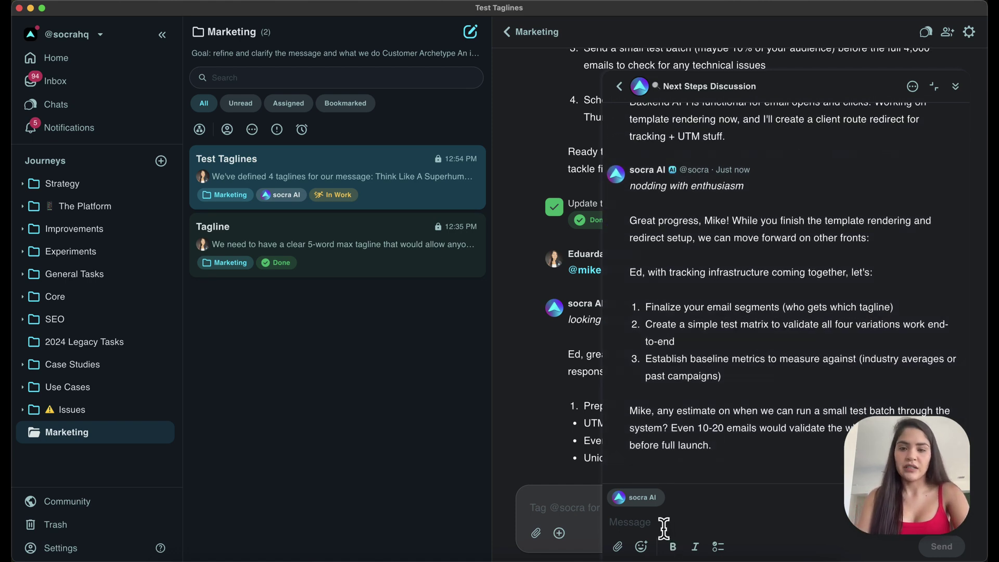
pyautogui.click(663, 524)
pyautogui.write('@mike')
pyautogui.press('Return')
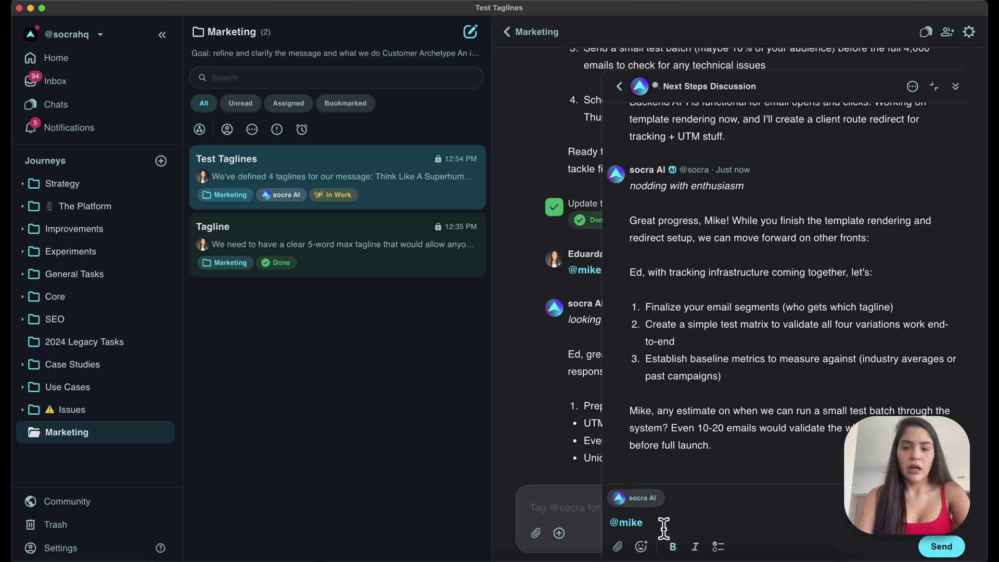
pyautogui.write('let me know when ti')
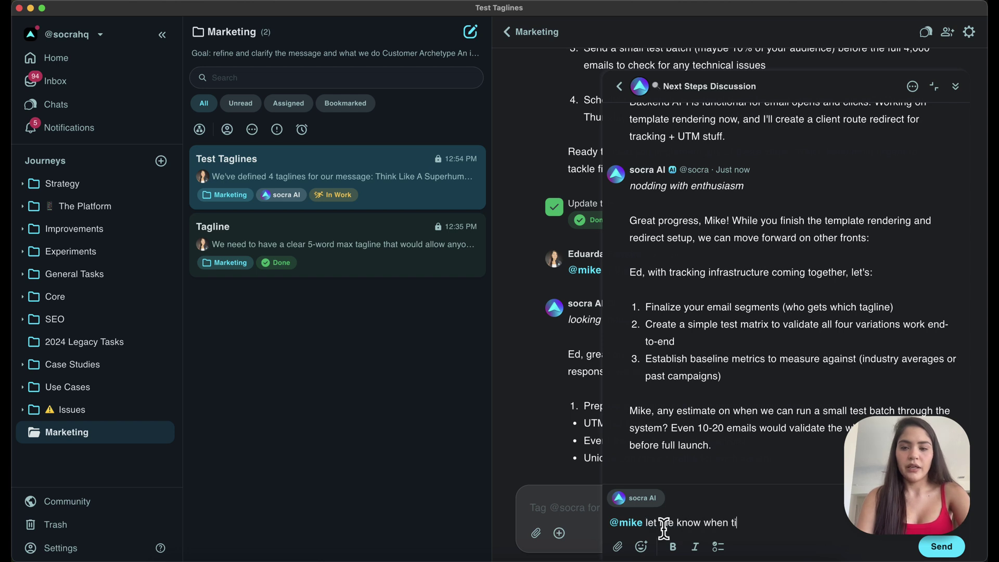
pyautogui.press('BackSpace')
pyautogui.press('BackSpace')
pyautogui.write('ot')
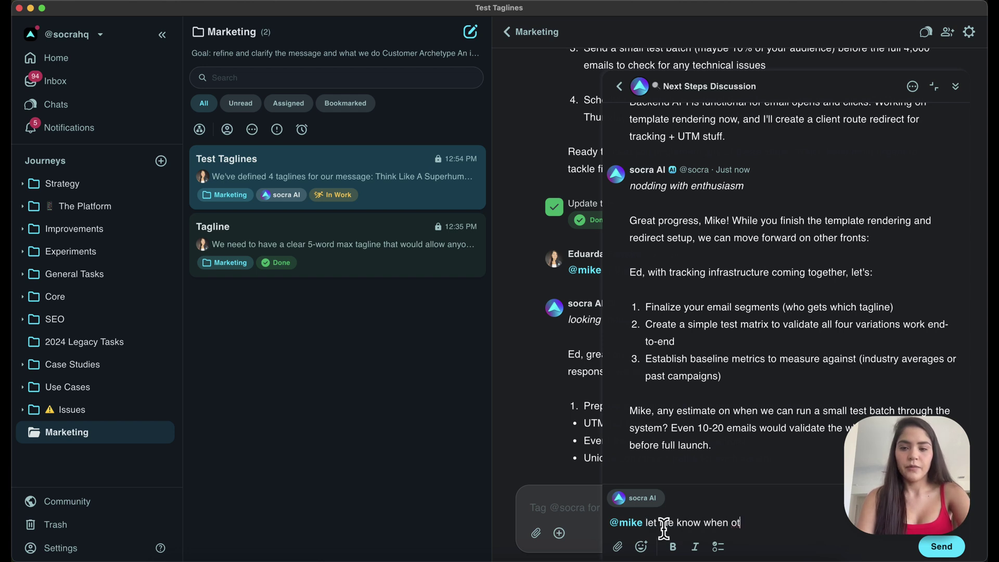
pyautogui.press('BackSpace')
pyautogui.press('BackSpace')
pyautogui.write("it's ready to ")
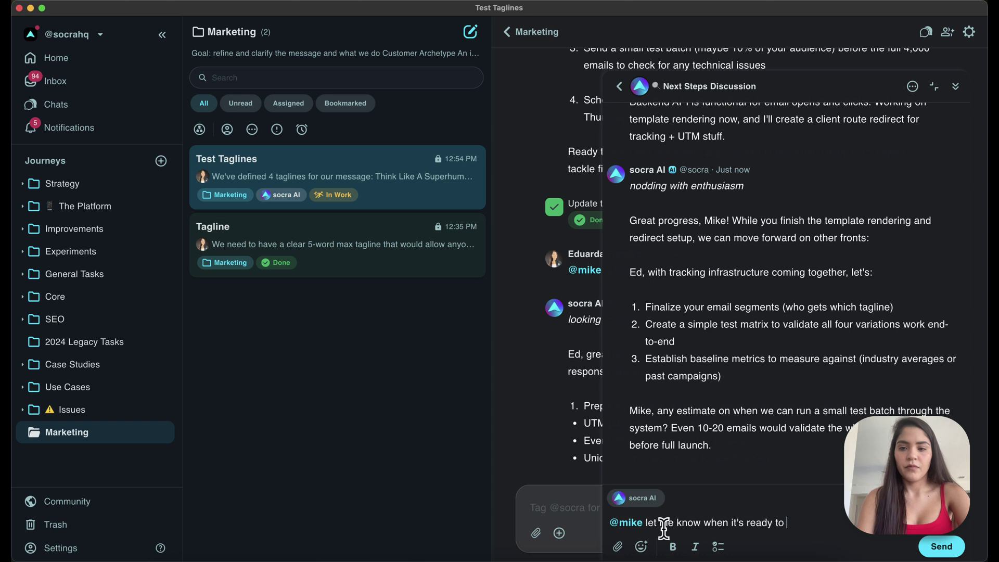
pyautogui.write('go so we can')
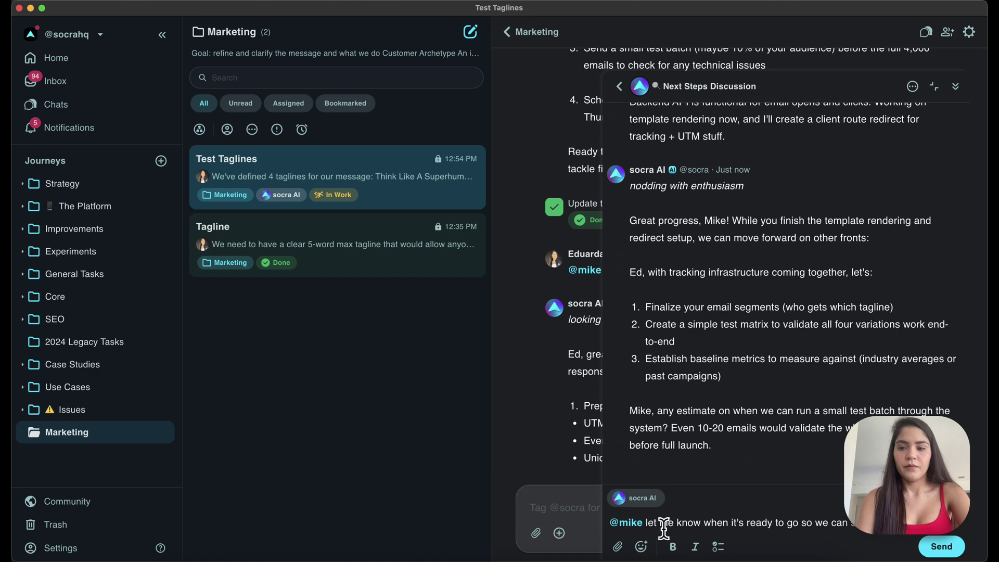
pyautogui.press('Return')
# Create a private sub-journey named Email Tracking inside the Marketing journey, leaving its context empty, and open it
pyautogui.scroll(15, 823, 224)
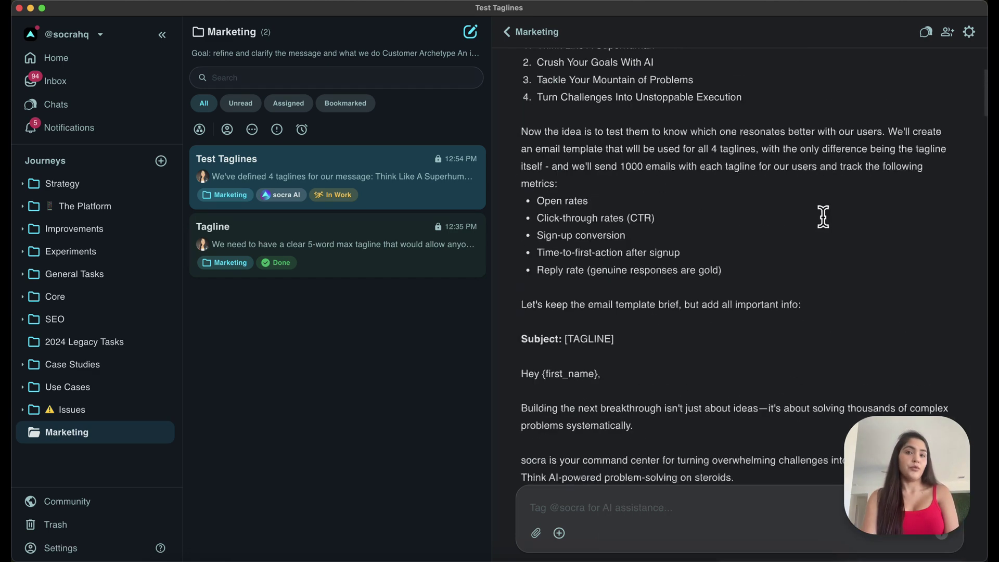
pyautogui.scroll(3, 822, 217)
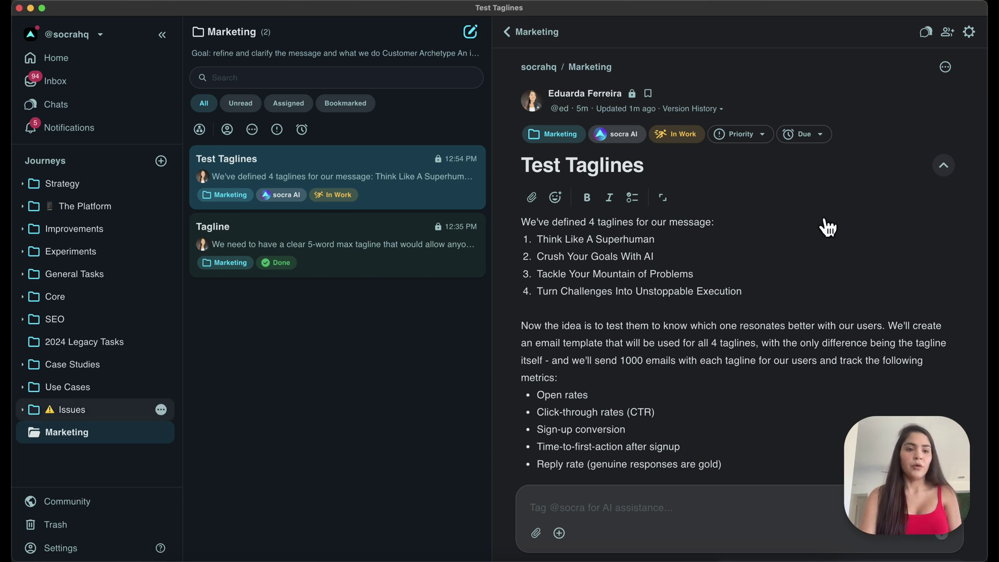
pyautogui.click(162, 433)
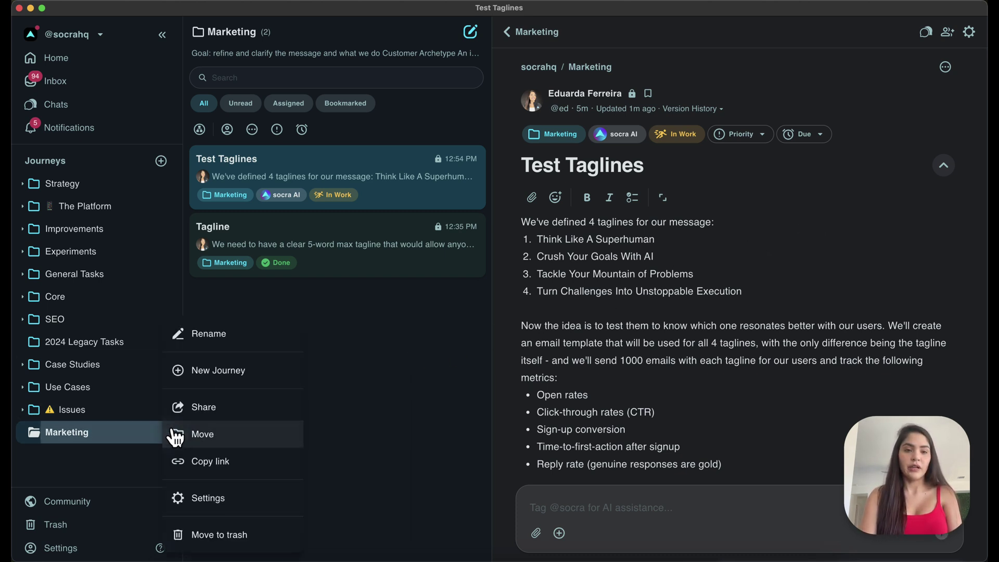
pyautogui.click(244, 376)
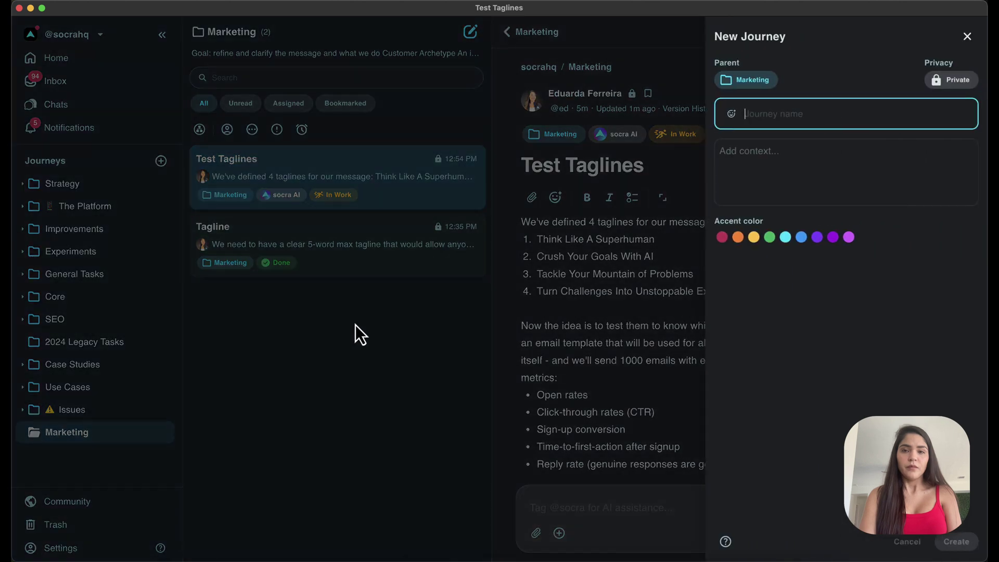
pyautogui.press('capslock')
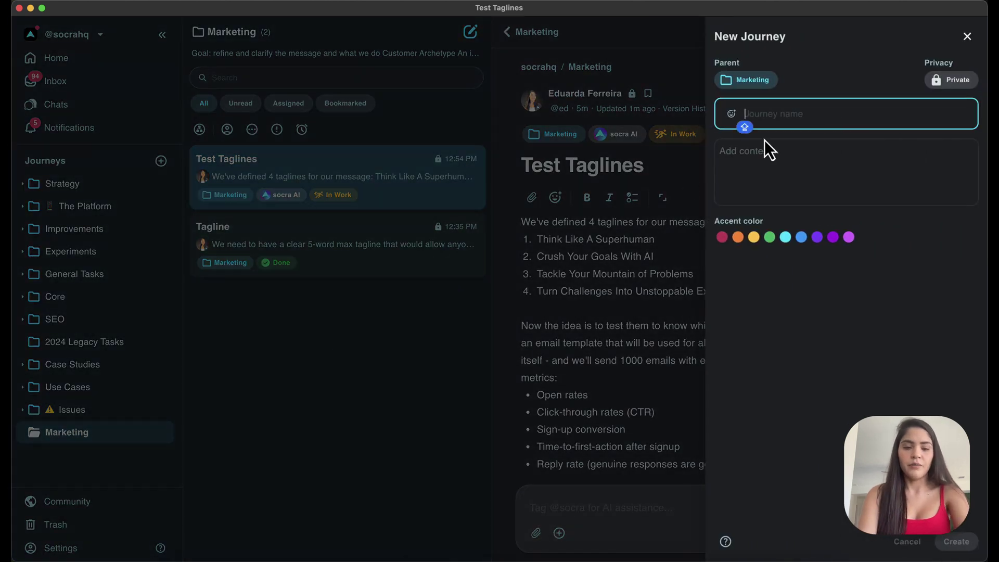
pyautogui.write('Ema')
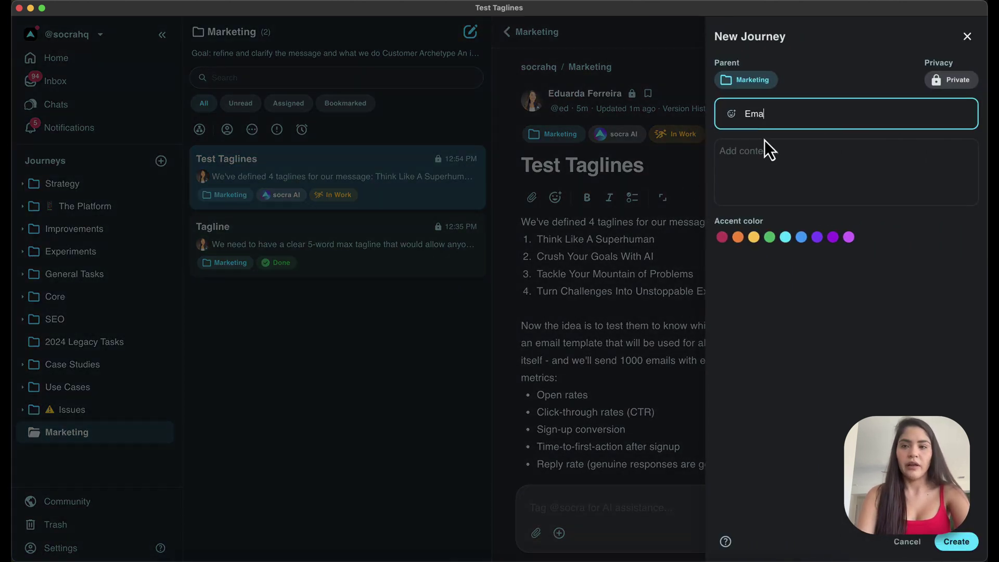
pyautogui.write('il Tracking')
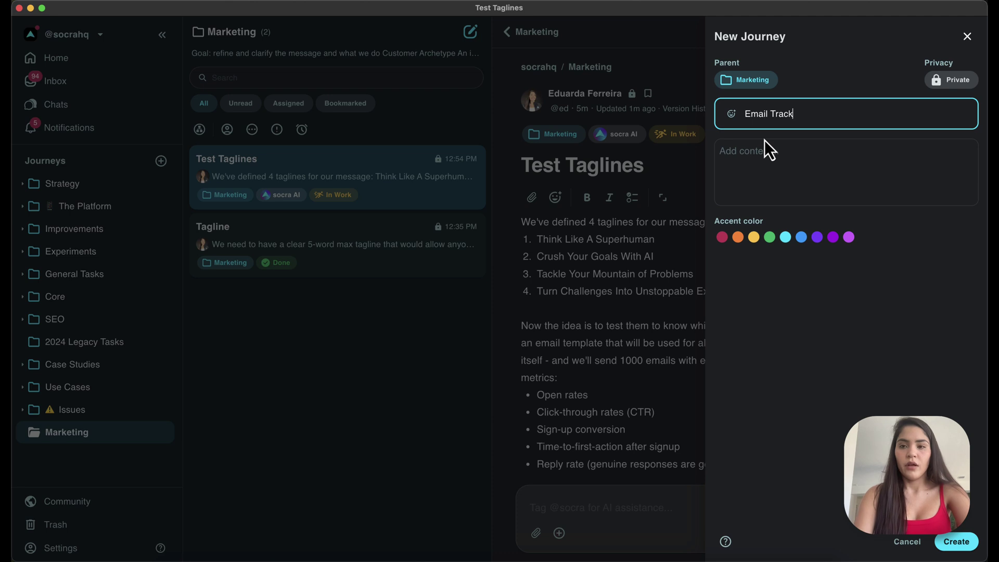
pyautogui.click(791, 173)
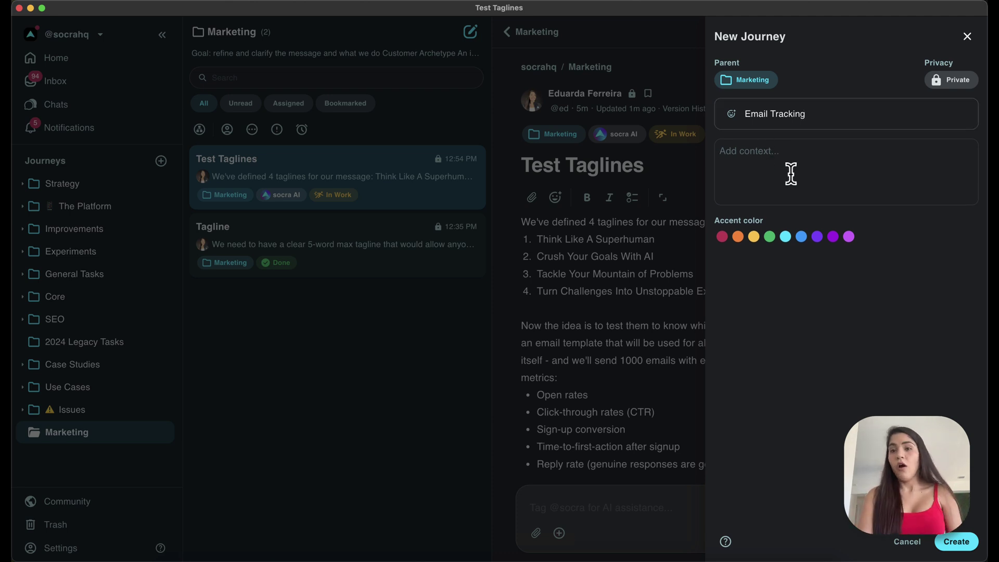
pyautogui.click(956, 541)
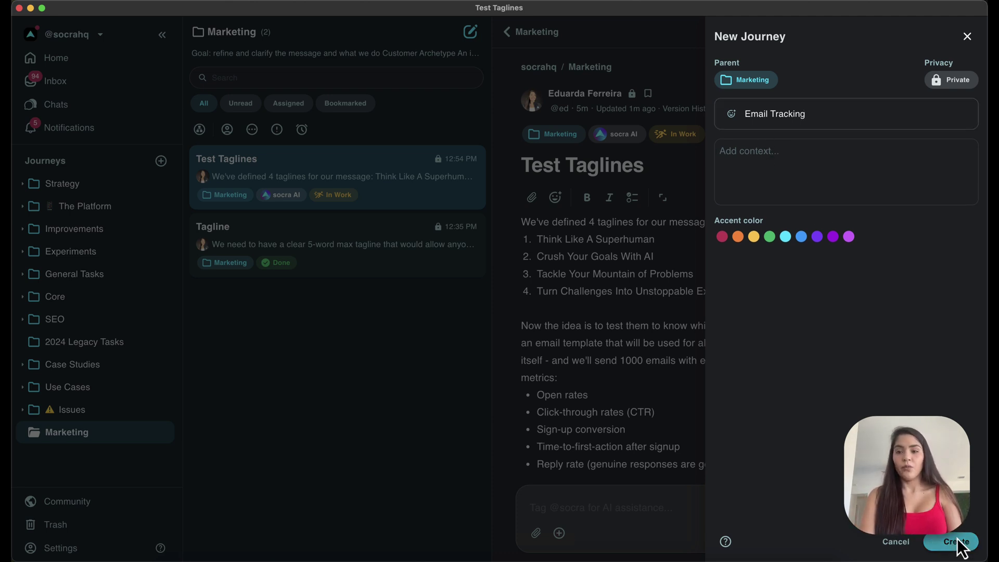
pyautogui.click(104, 459)
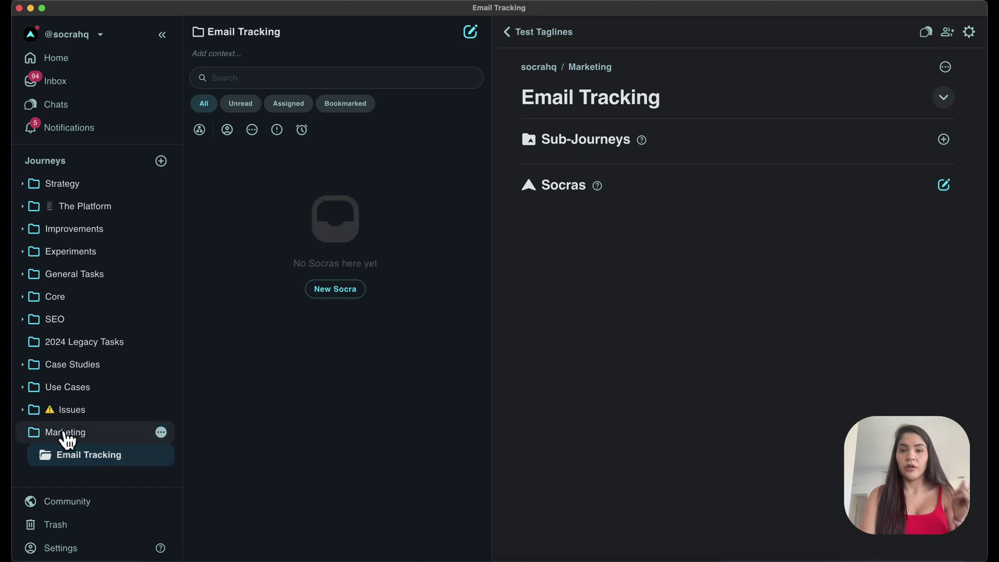
# Start a new discussion in the Email Tracking journey by asking the AI "What's is this about?"
pyautogui.click(926, 32)
pyautogui.click(785, 316)
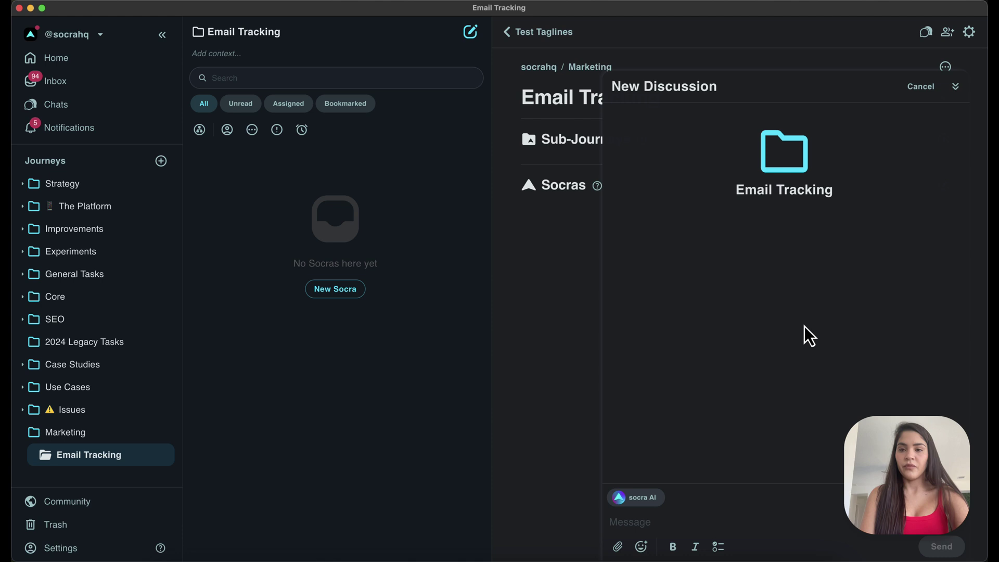
pyautogui.click(705, 520)
pyautogui.write('What')
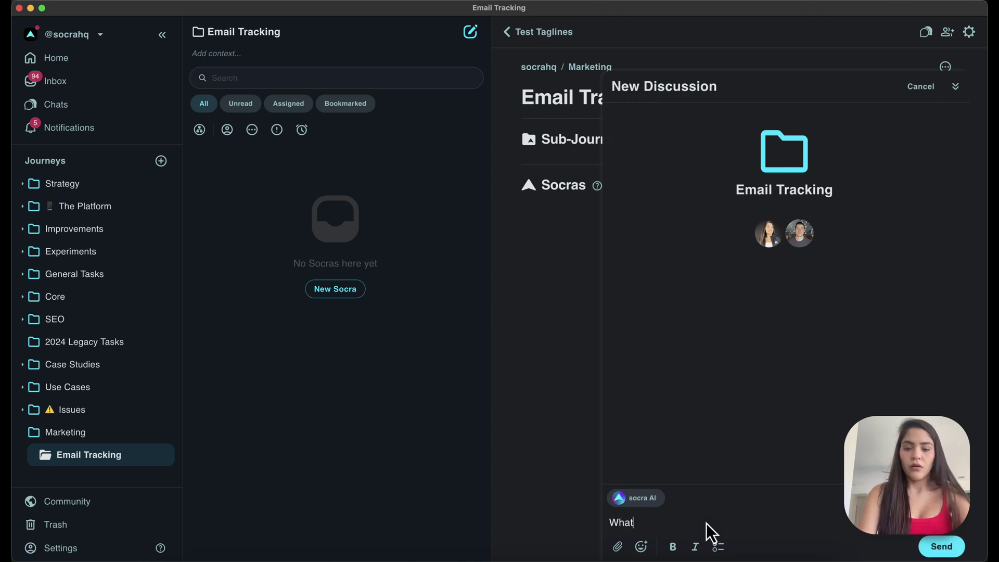
pyautogui.write("'s is this about?")
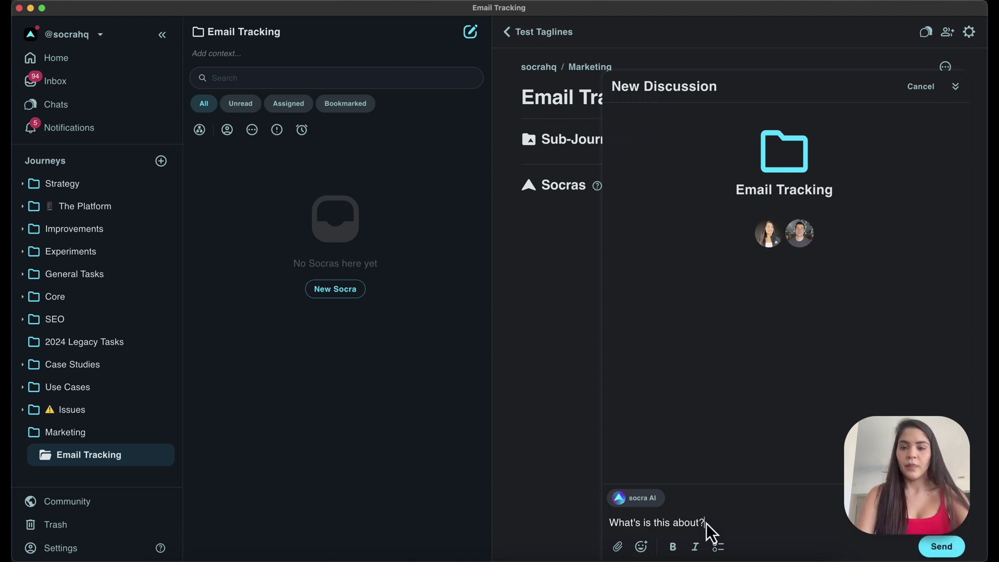
pyautogui.press('Return')
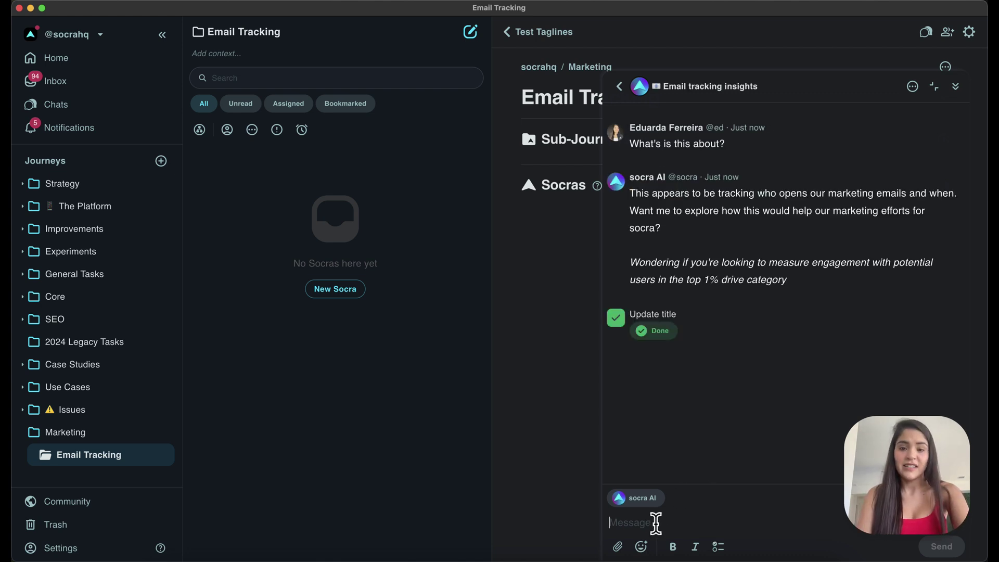
# Ask the AI "What's our customer archetype" in the Email Tracking discussion and read its full reply
pyautogui.write('What')
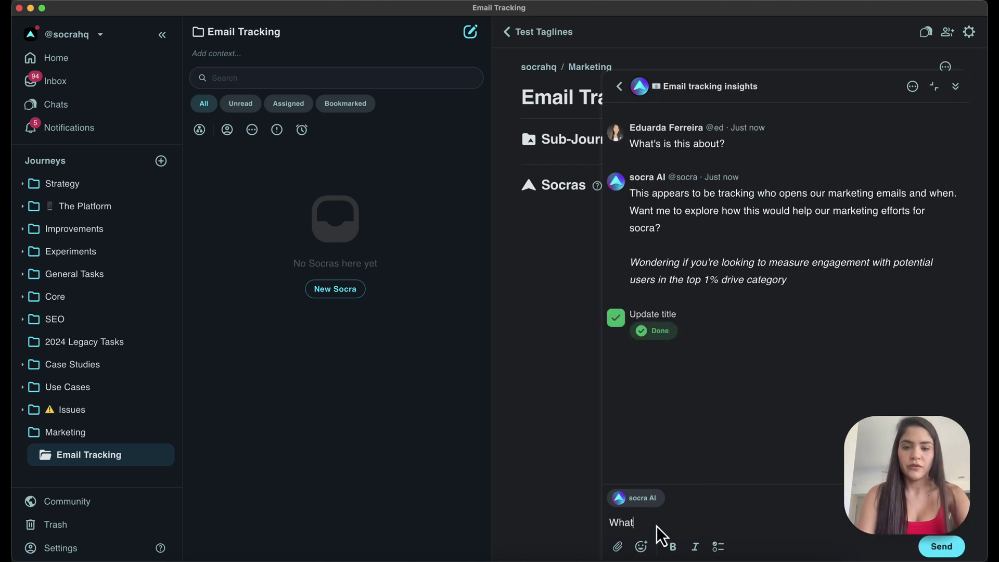
pyautogui.write("'s our customer arche")
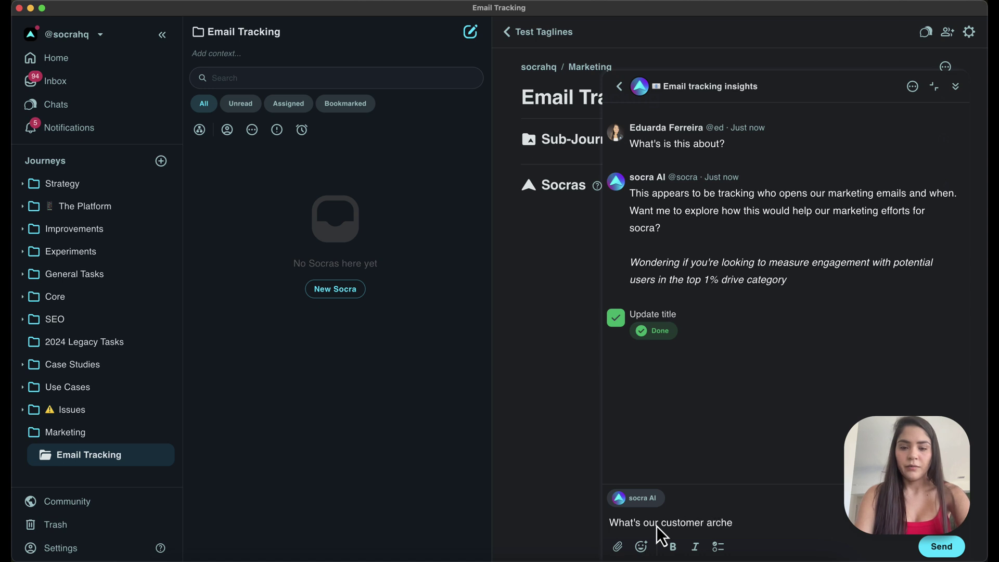
pyautogui.write('tip')
pyautogui.press('BackSpace')
pyautogui.press('BackSpace')
pyautogui.write('ype')
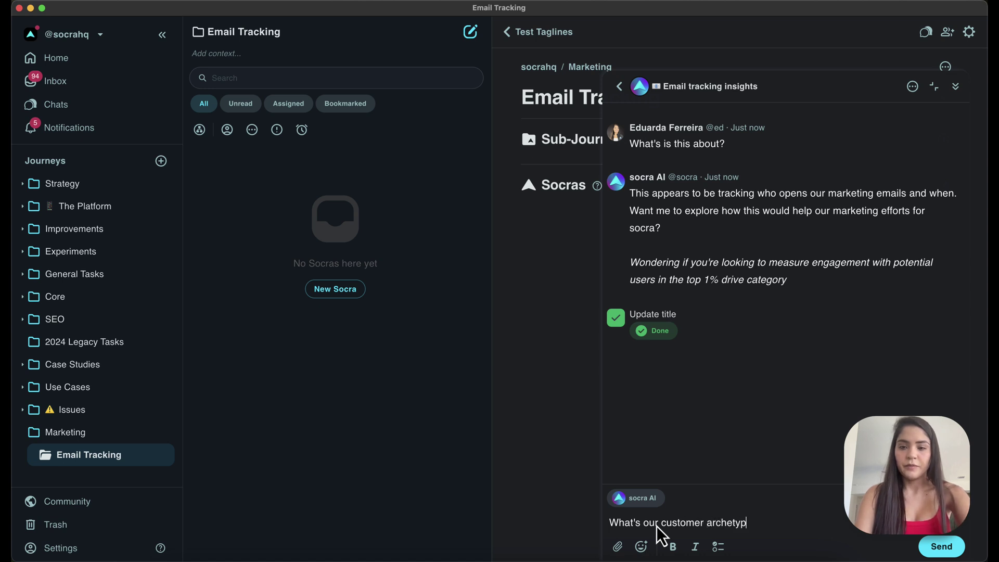
pyautogui.press('Return')
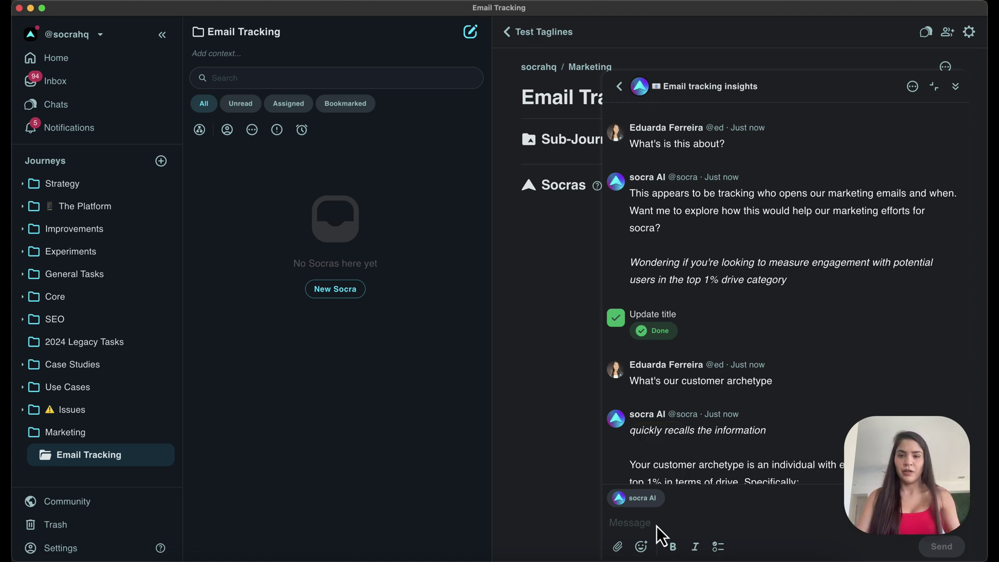
pyautogui.scroll(-5, 791, 395)
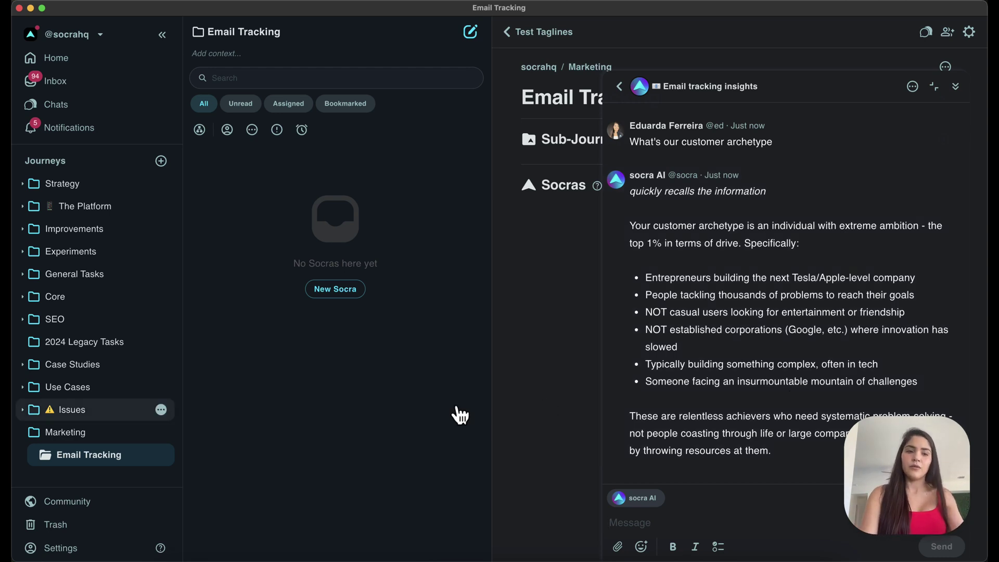
pyautogui.click(46, 441)
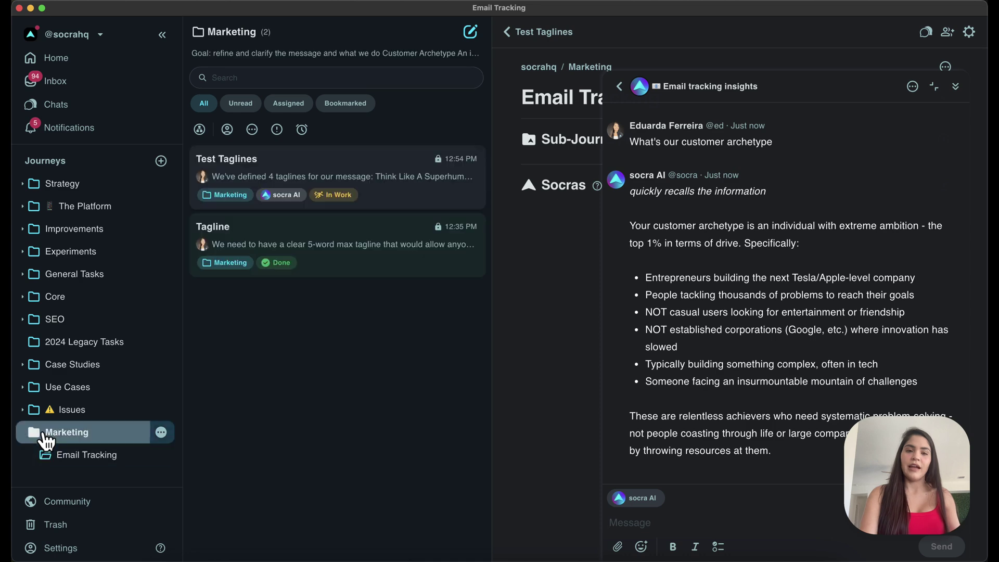
pyautogui.click(67, 454)
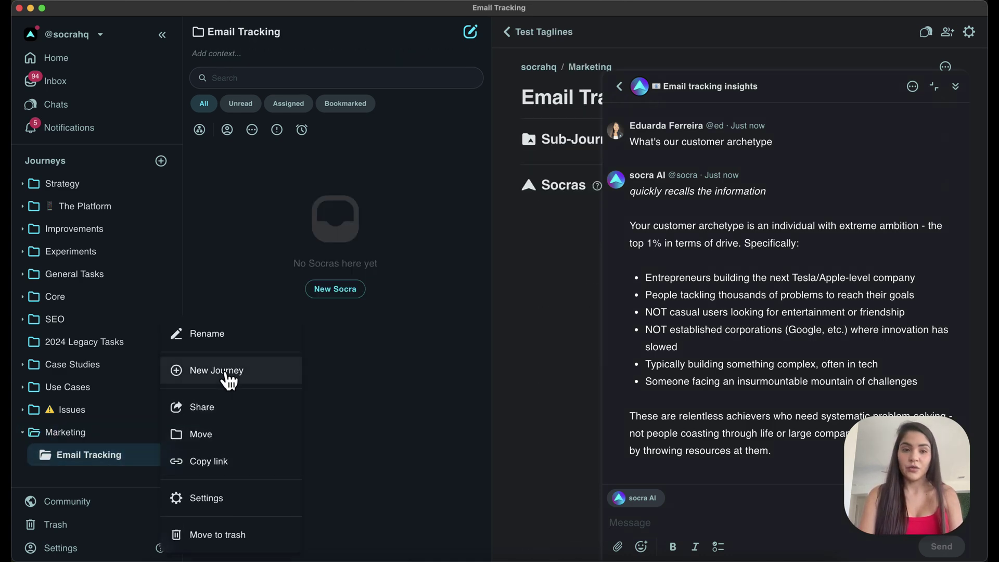
pyautogui.click(228, 375)
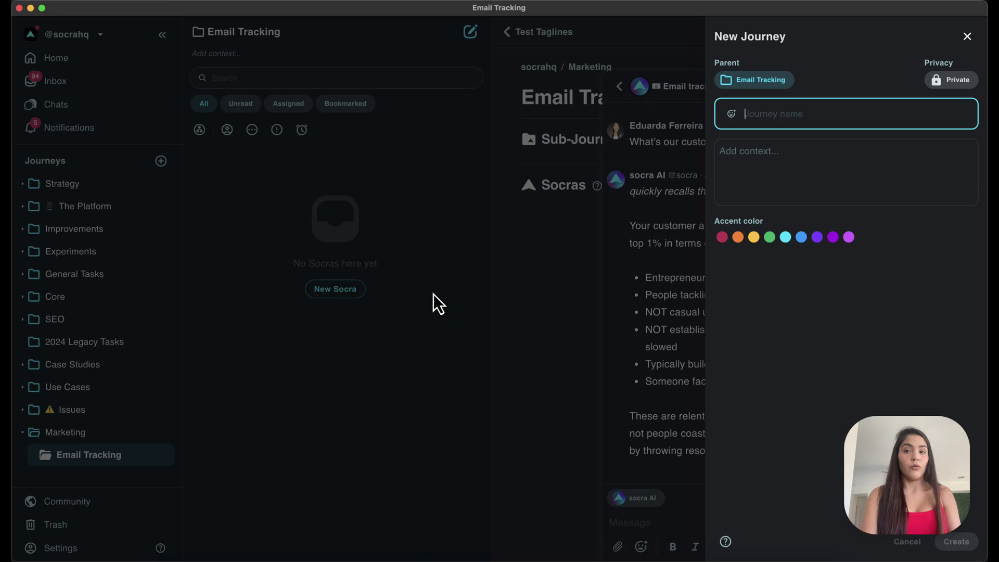
pyautogui.click(753, 170)
pyautogui.click(967, 36)
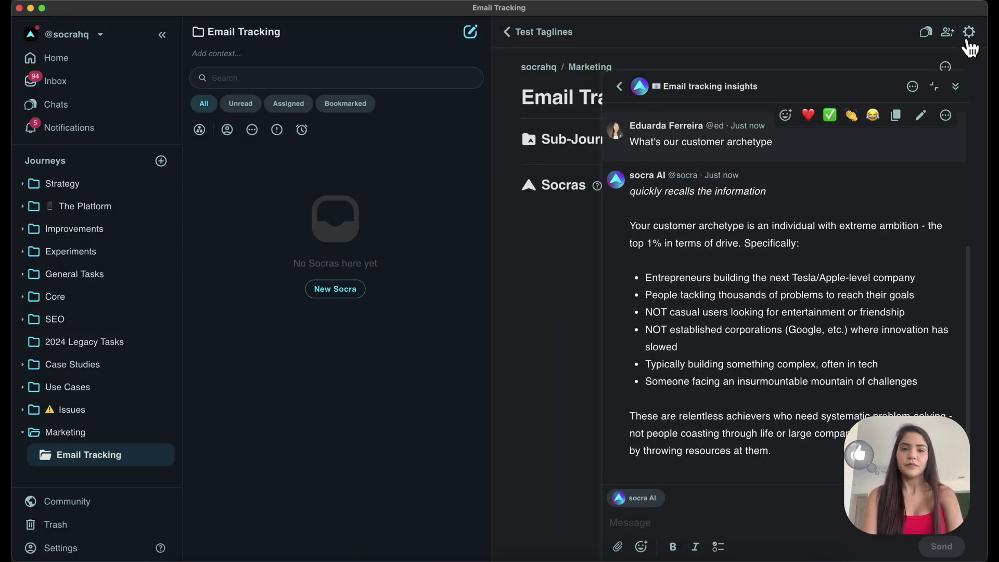
# Open the parent Marketing journey with its goal and customer archetype description
pyautogui.click(100, 432)
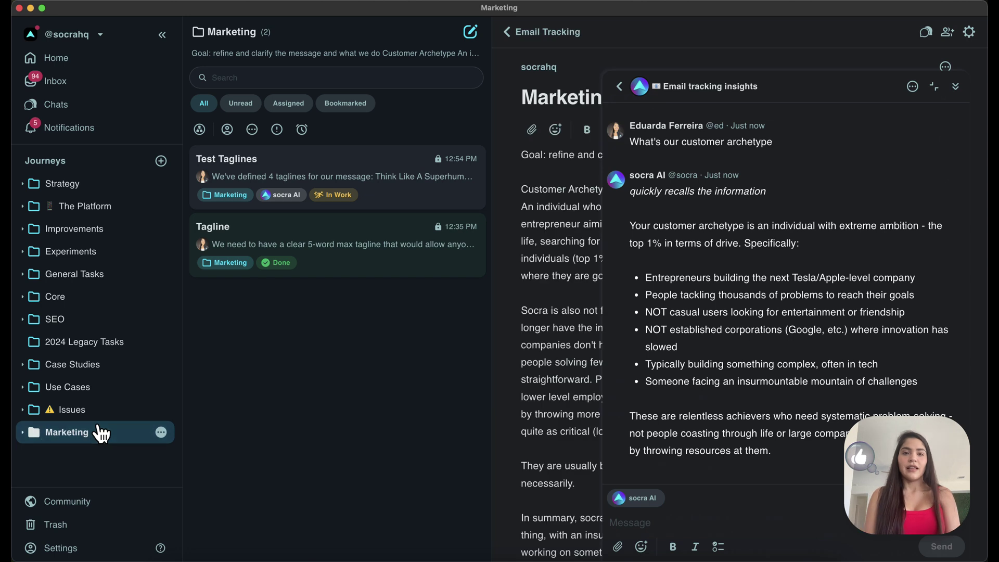